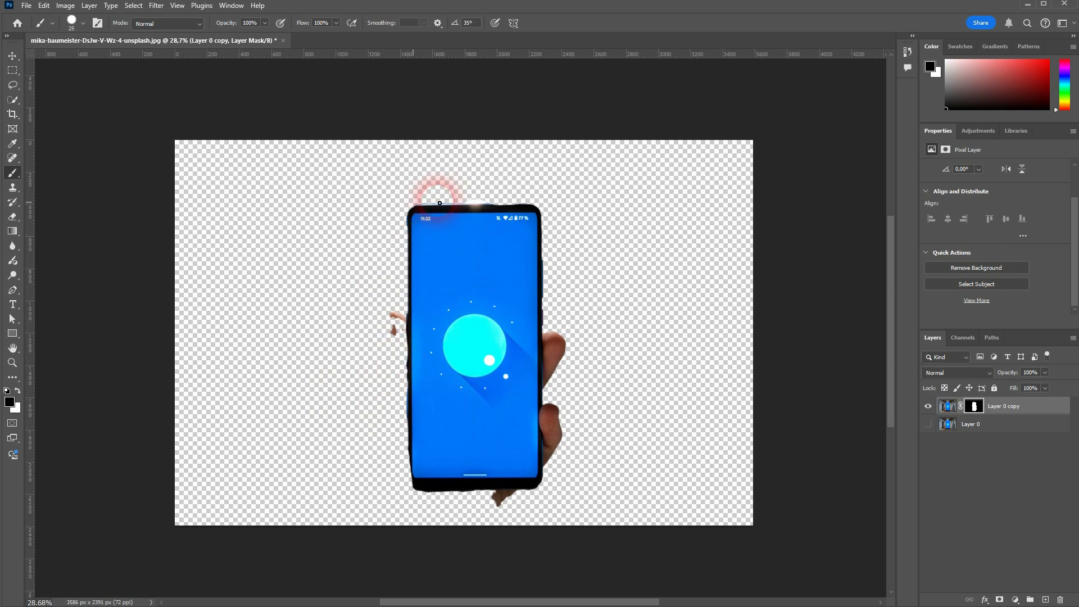
# Step: Delete the existing layer mask from Layer 0 copy and add a new blank white mask to it
pyautogui.click(976, 407)
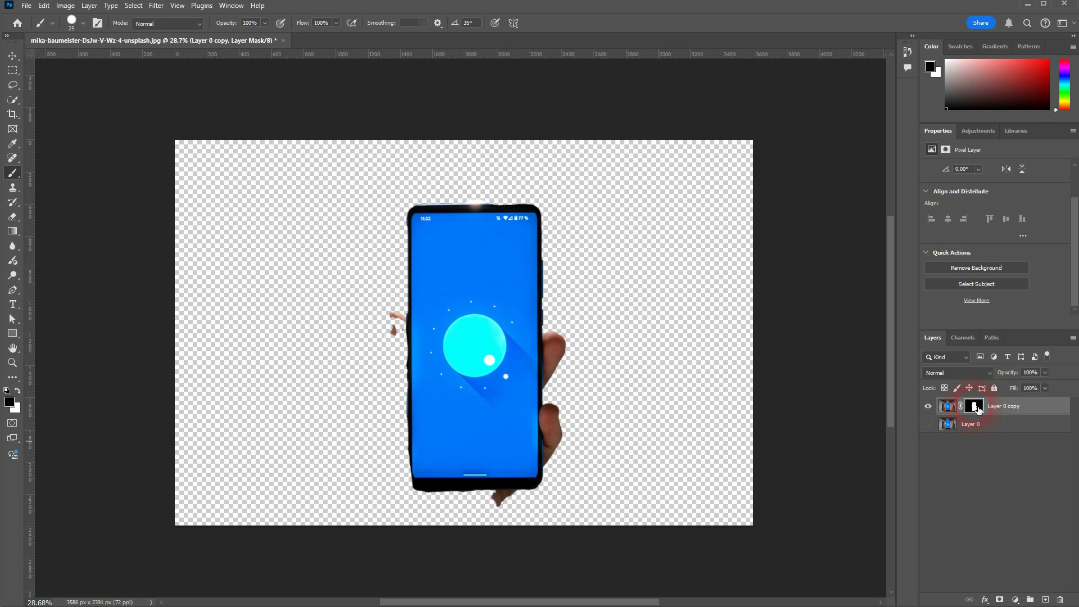
pyautogui.rightClick(978, 409)
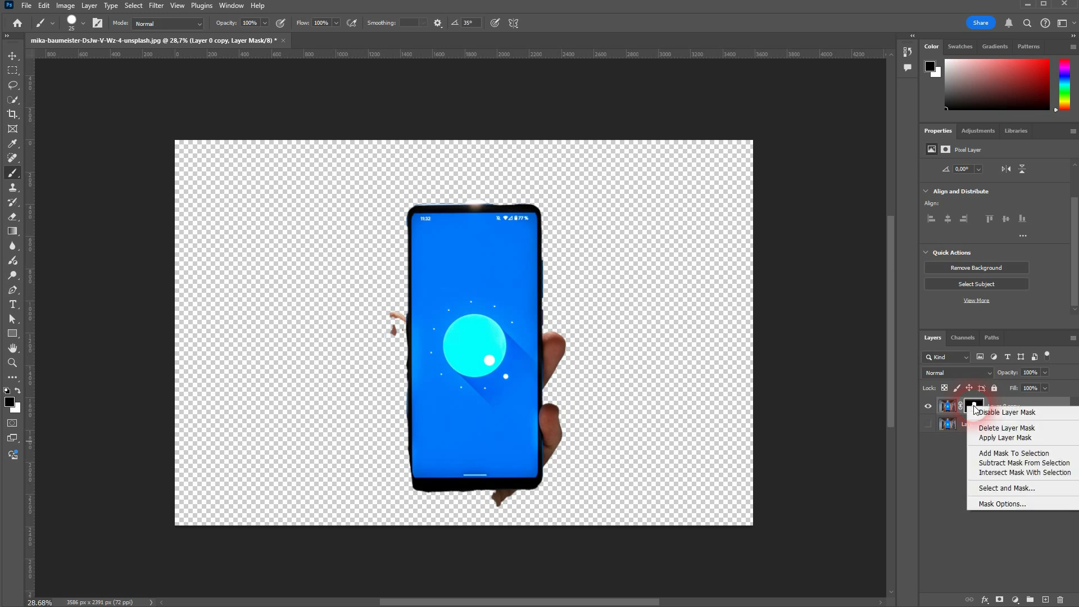
pyautogui.click(995, 427)
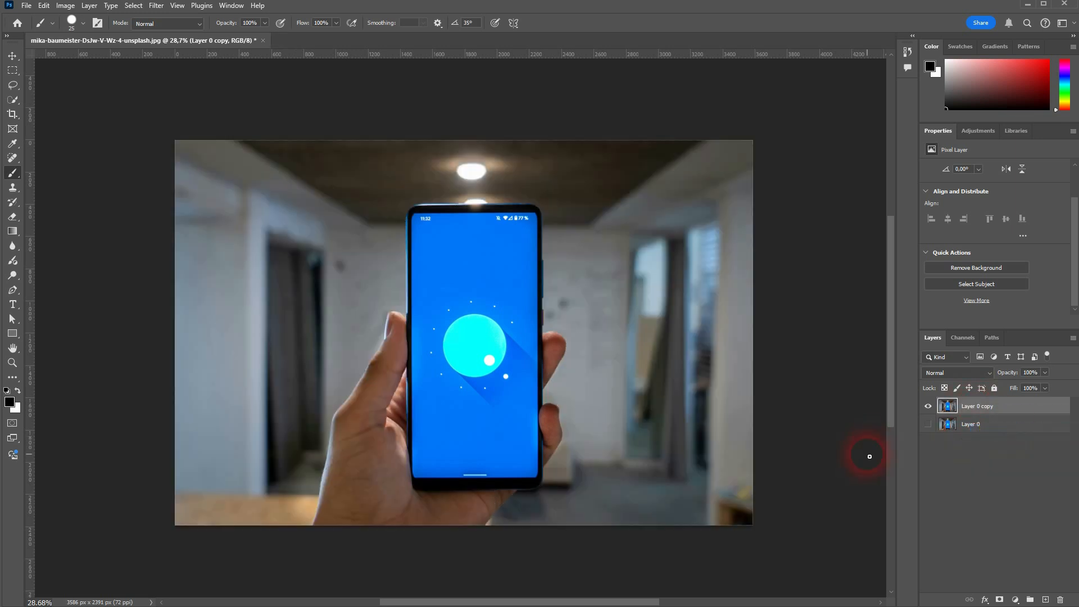
pyautogui.click(1000, 600)
pyautogui.click(951, 411)
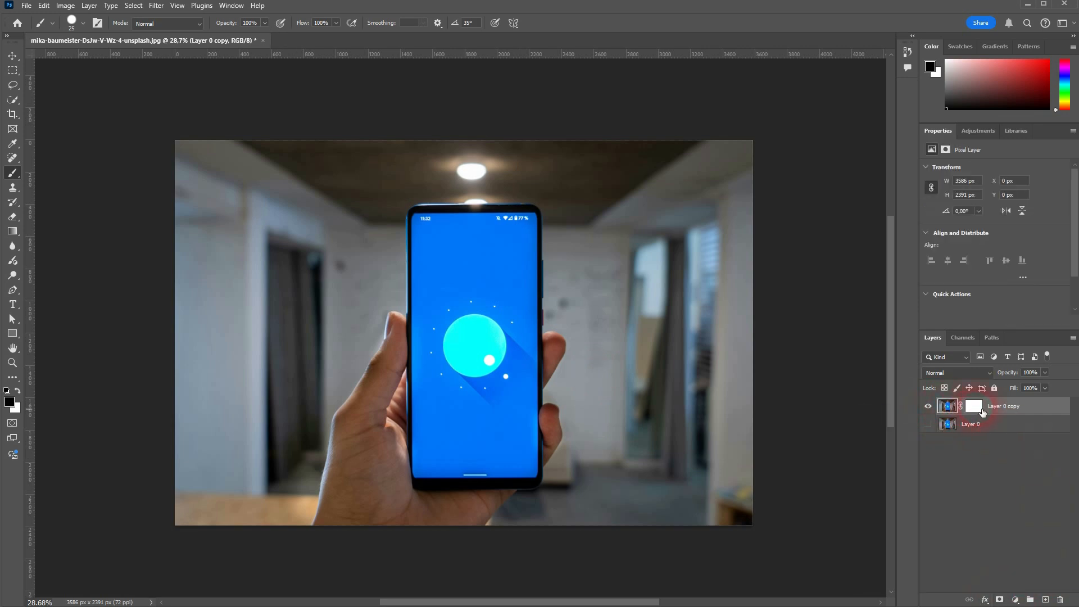
pyautogui.click(979, 411)
pyautogui.click(950, 410)
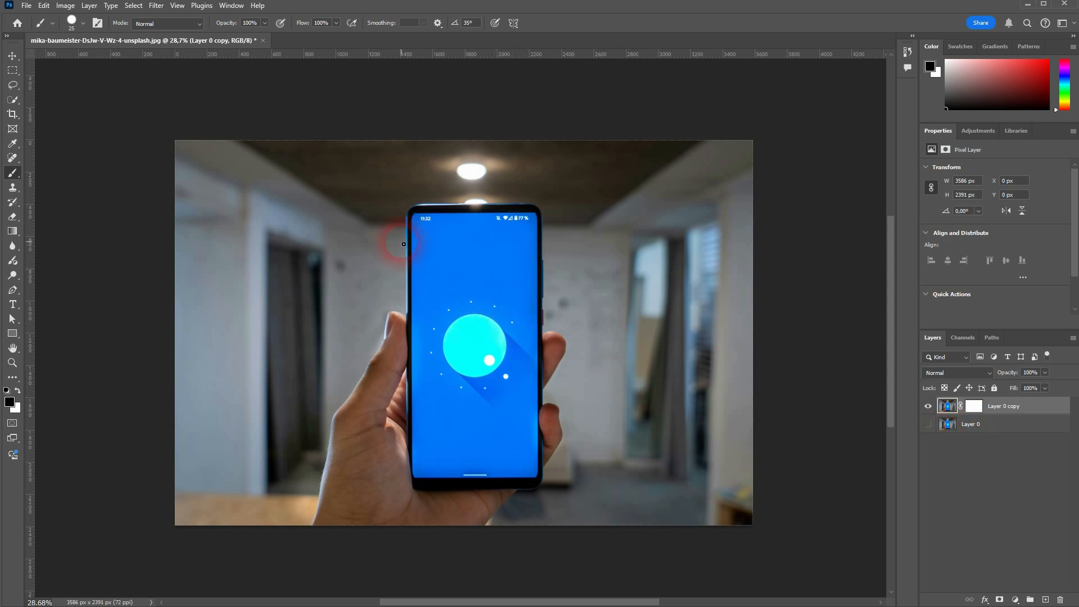
# Step: Activate the Pen tool and set its drawing mode to Path
pyautogui.scroll(6, 404, 244)
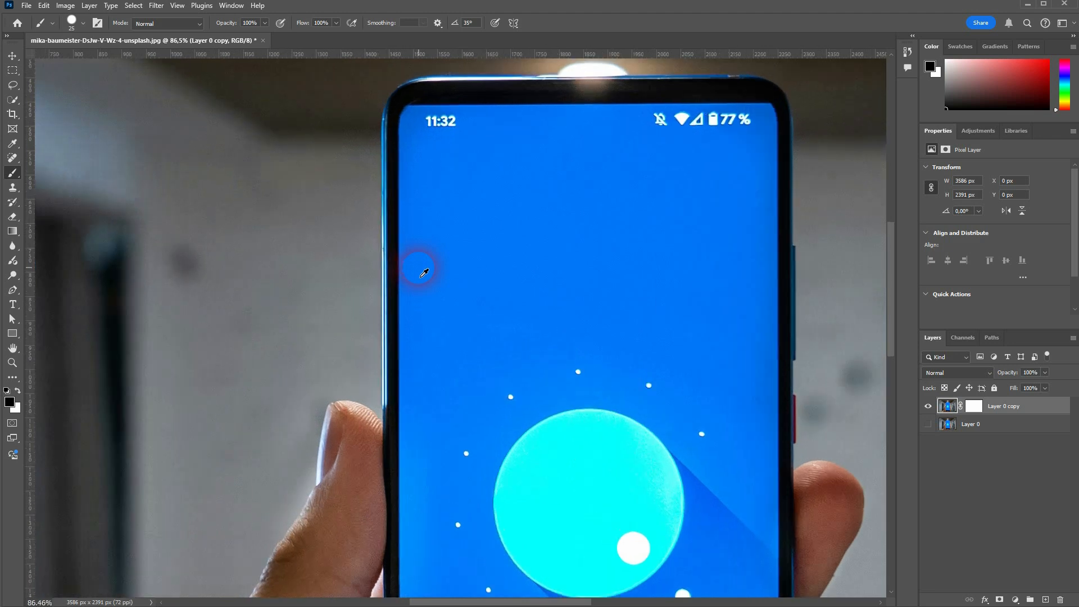
pyautogui.click(13, 290)
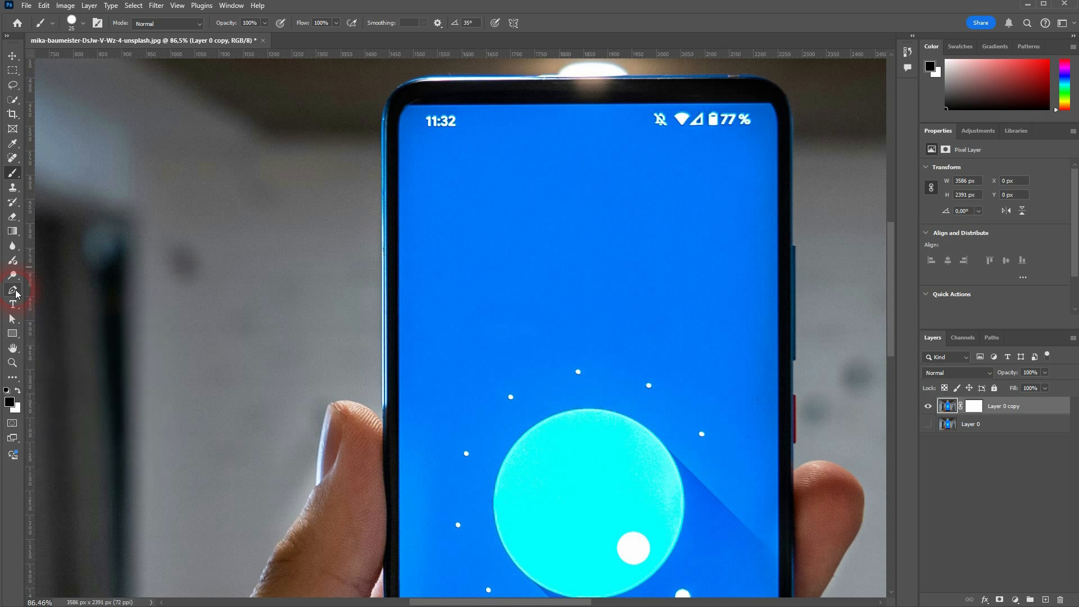
pyautogui.click(100, 23)
pyautogui.click(82, 31)
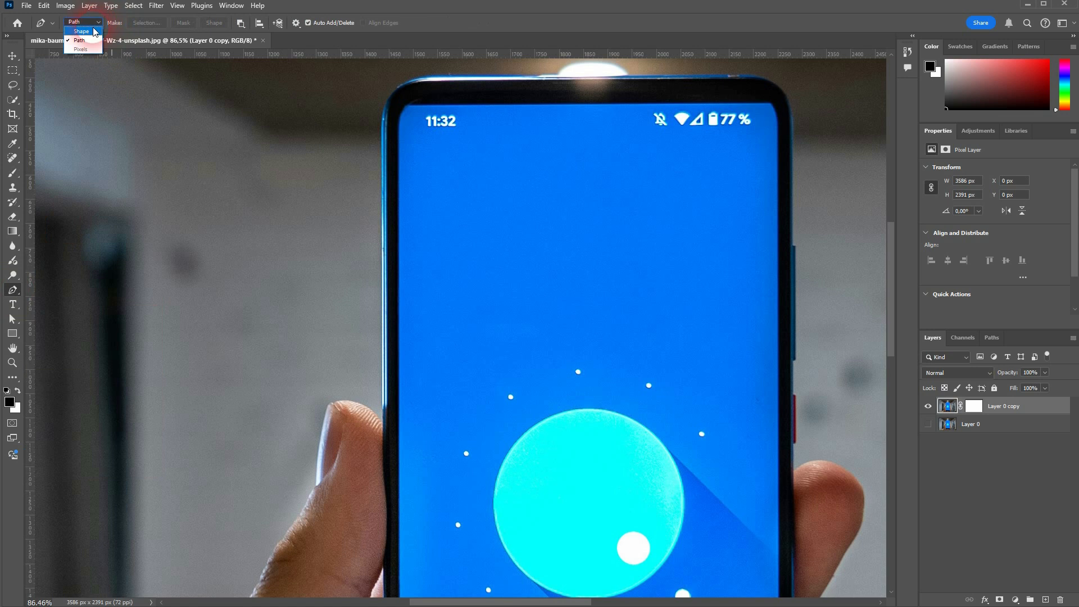
pyautogui.click(84, 21)
pyautogui.click(93, 45)
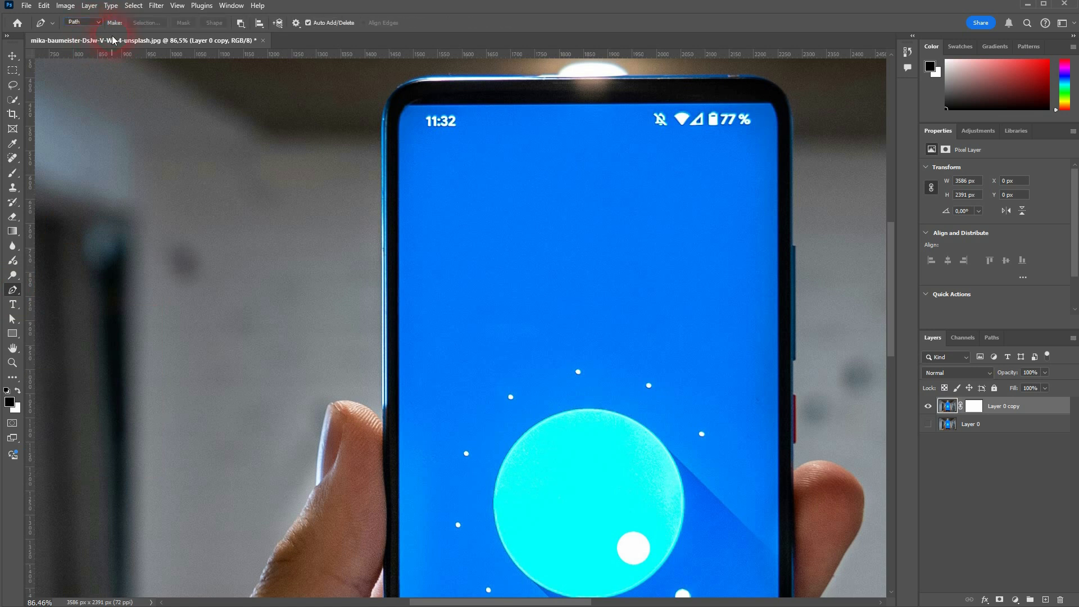
# Step: Start a pen path along the phone's left edge, from where the thumb meets it up to the upper corner
pyautogui.scroll(1, 384, 419)
pyautogui.scroll(3, 384, 419)
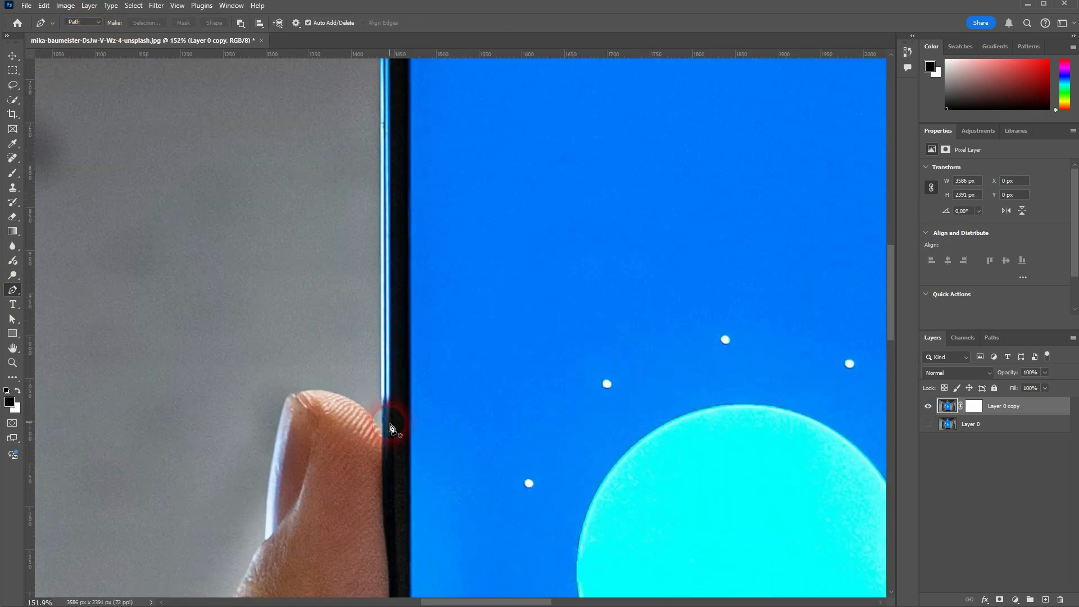
pyautogui.click(383, 425)
pyautogui.scroll(1, 386, 371)
pyautogui.scroll(5, 387, 368)
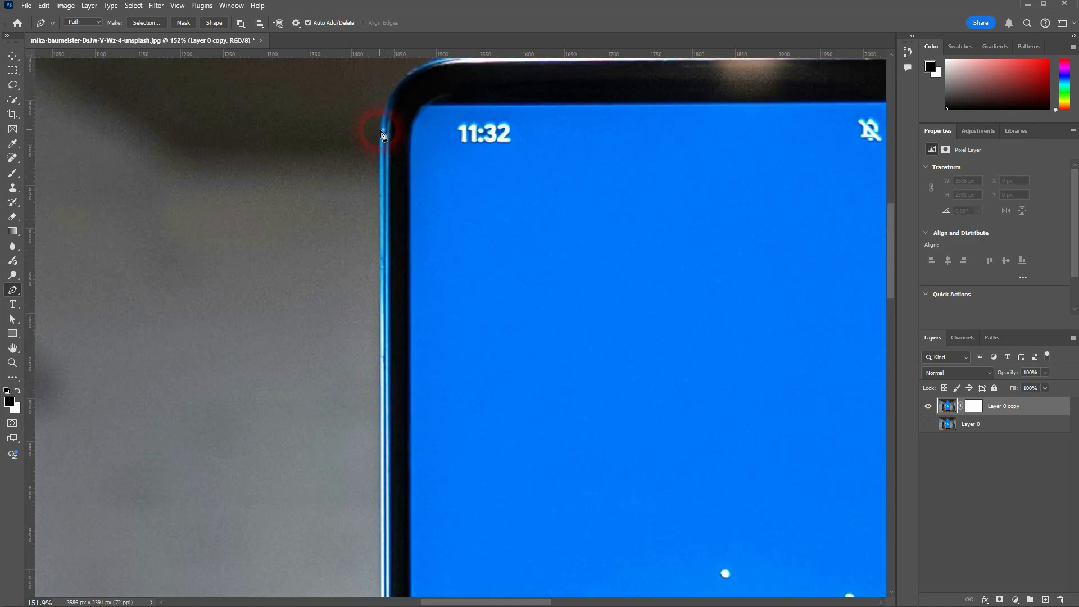
pyautogui.click(382, 133)
pyautogui.click(140, 149)
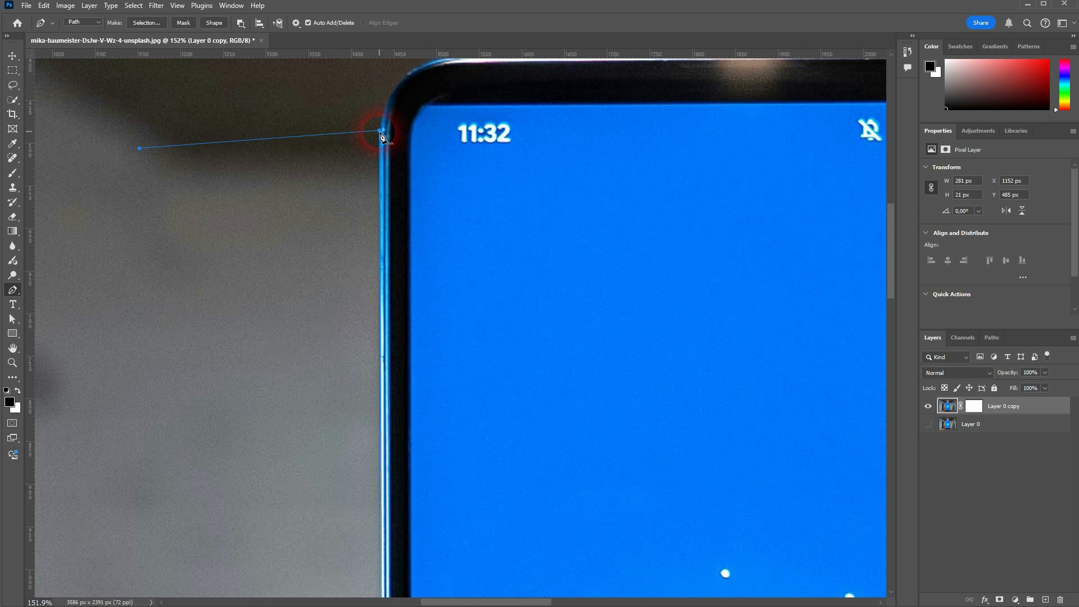
pyautogui.scroll(-5, 382, 326)
pyautogui.click(382, 494)
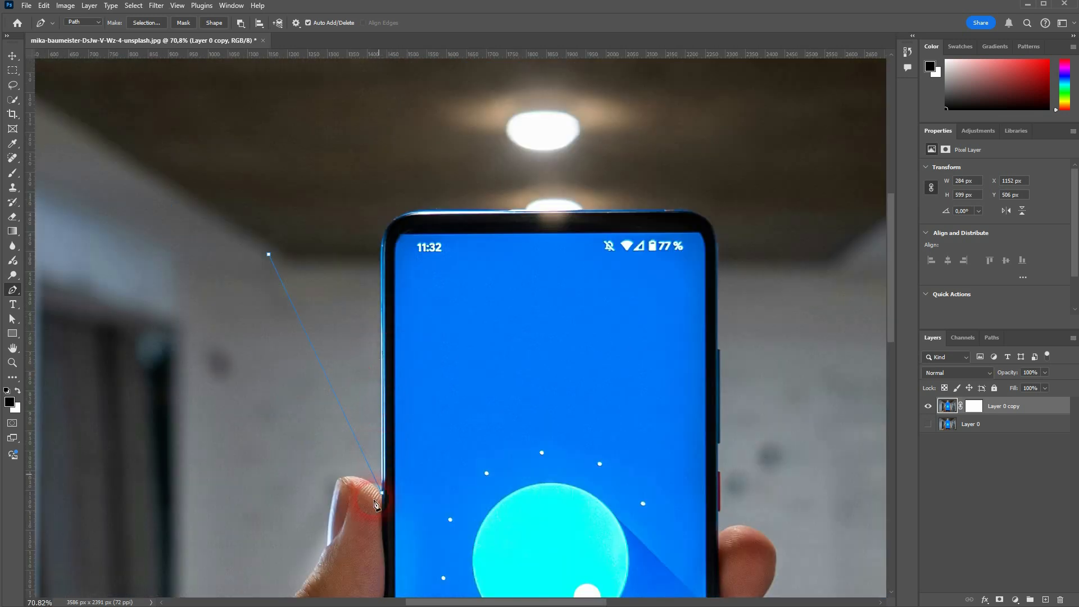
pyautogui.hotkey('ctrl', 'z')
pyautogui.hotkey('ctrl', 'z')
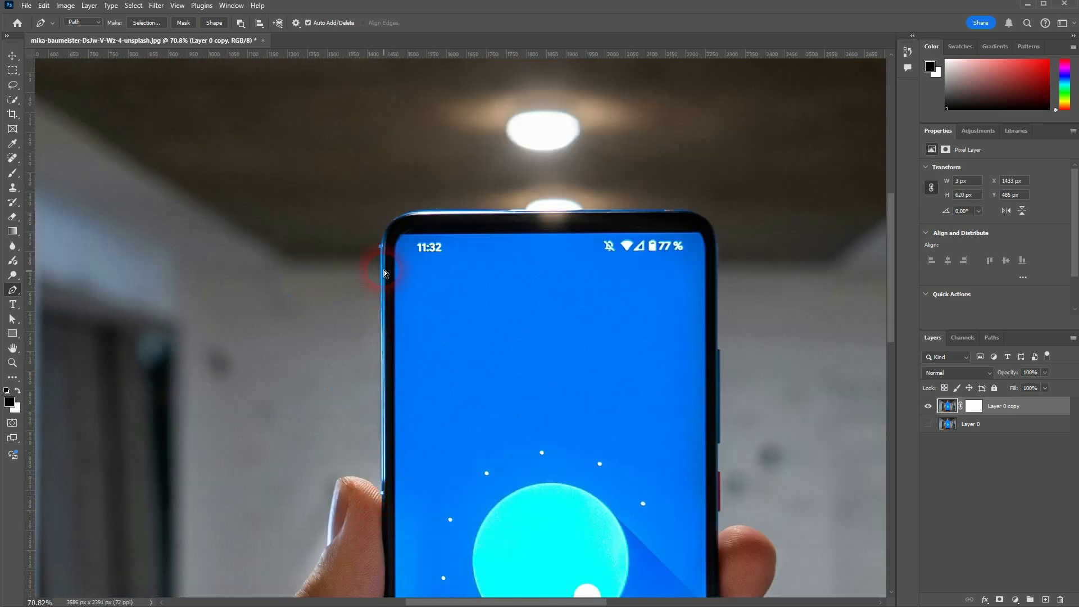
# Step: Close the path around the wall area beside the phone's left edge and convert it to a new selection with 0 px feather
pyautogui.scroll(5, 374, 303)
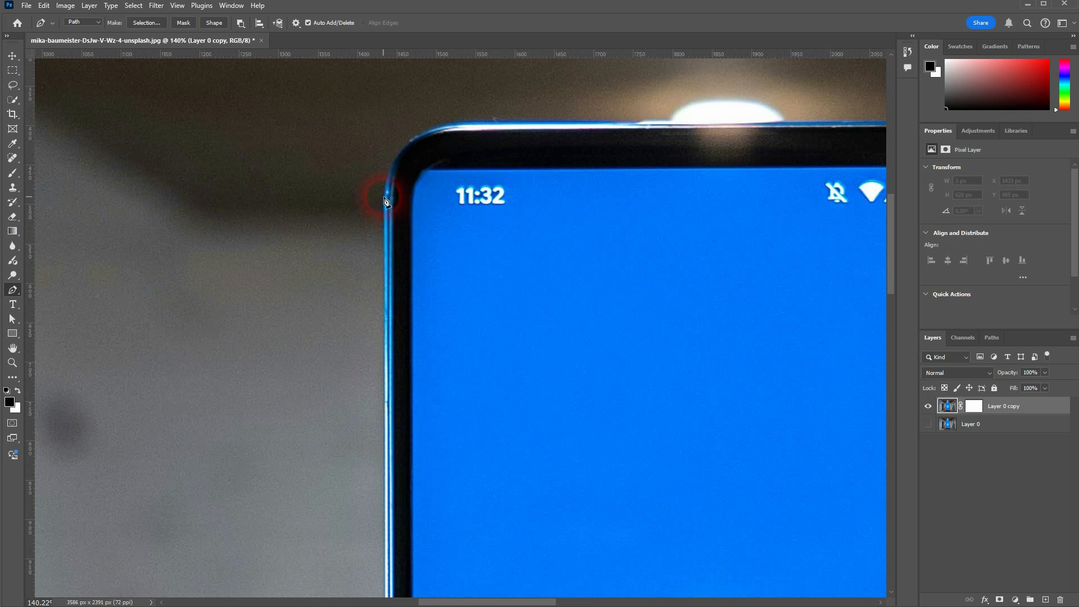
pyautogui.scroll(-5, 345, 312)
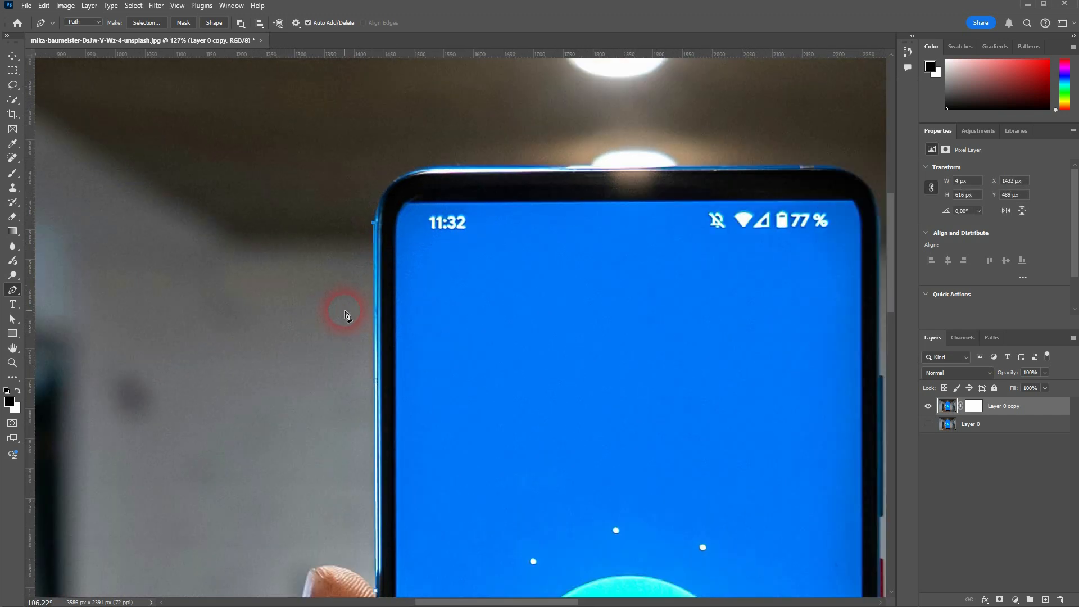
pyautogui.click(121, 254)
pyautogui.click(266, 433)
pyautogui.click(349, 476)
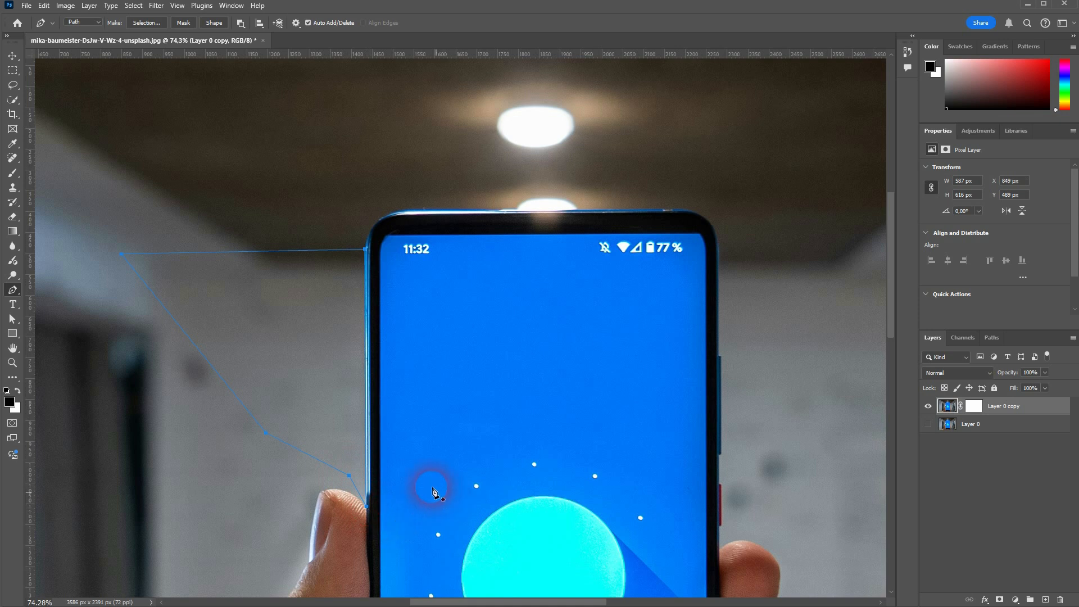
pyautogui.click(145, 23)
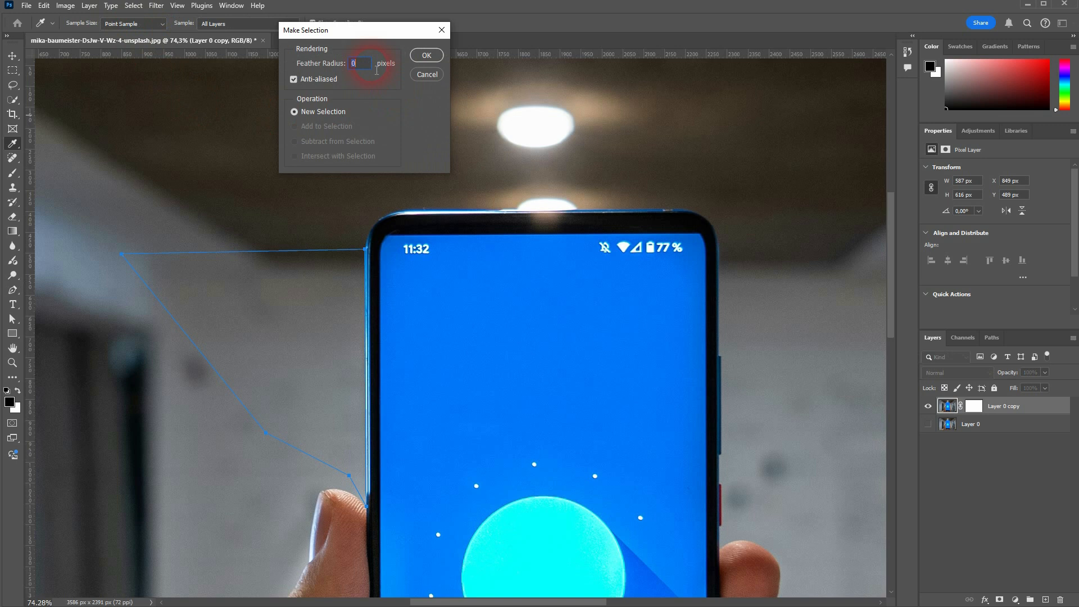
pyautogui.click(426, 54)
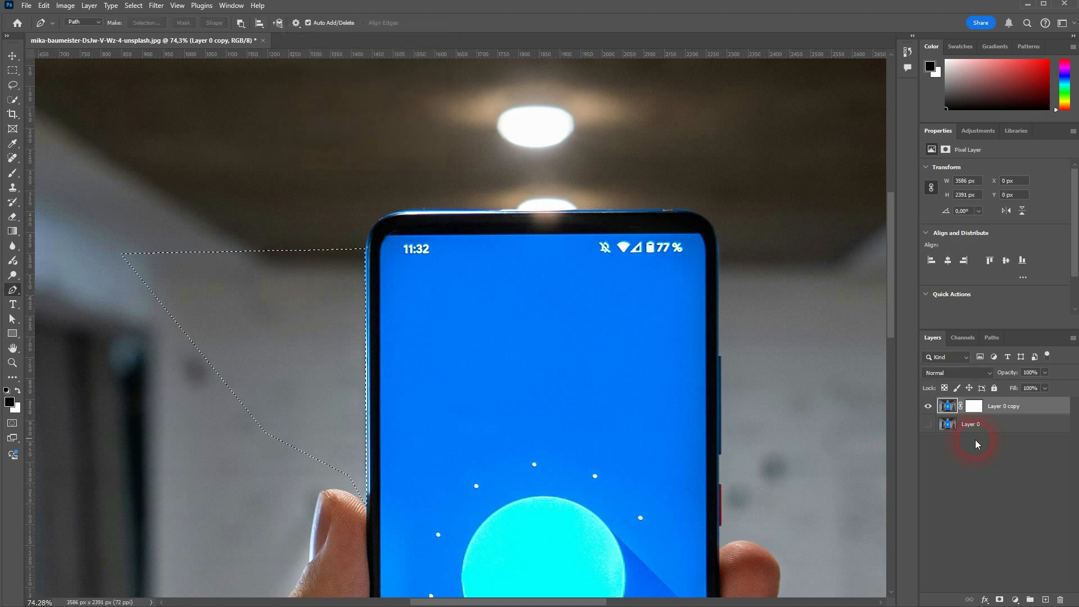
# Step: Target the layer mask of Layer 0 copy and prepare a black Brush with a size of 50 px
pyautogui.click(981, 412)
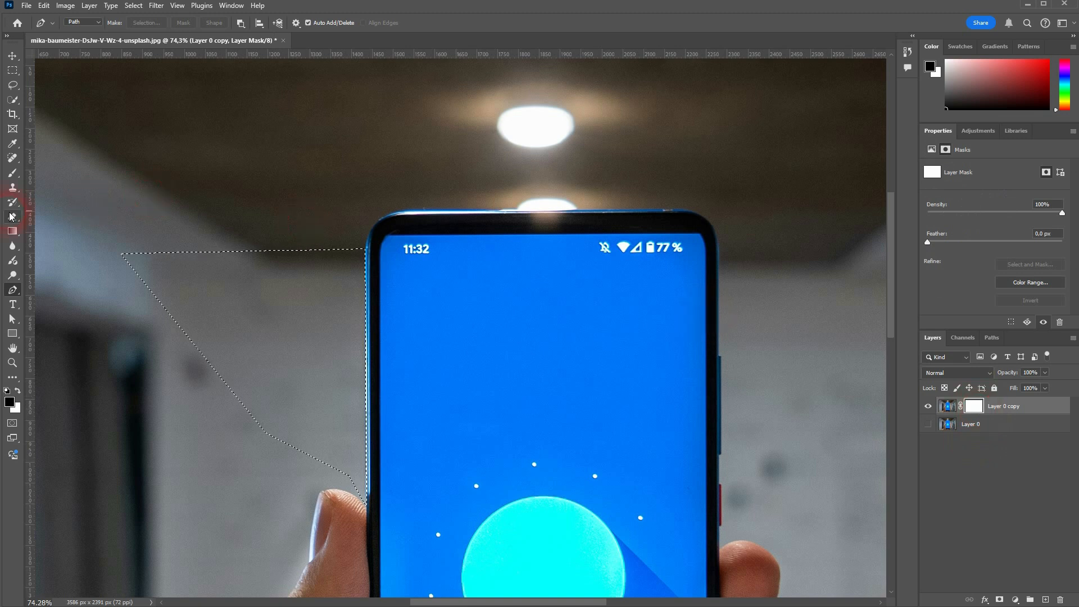
pyautogui.click(14, 175)
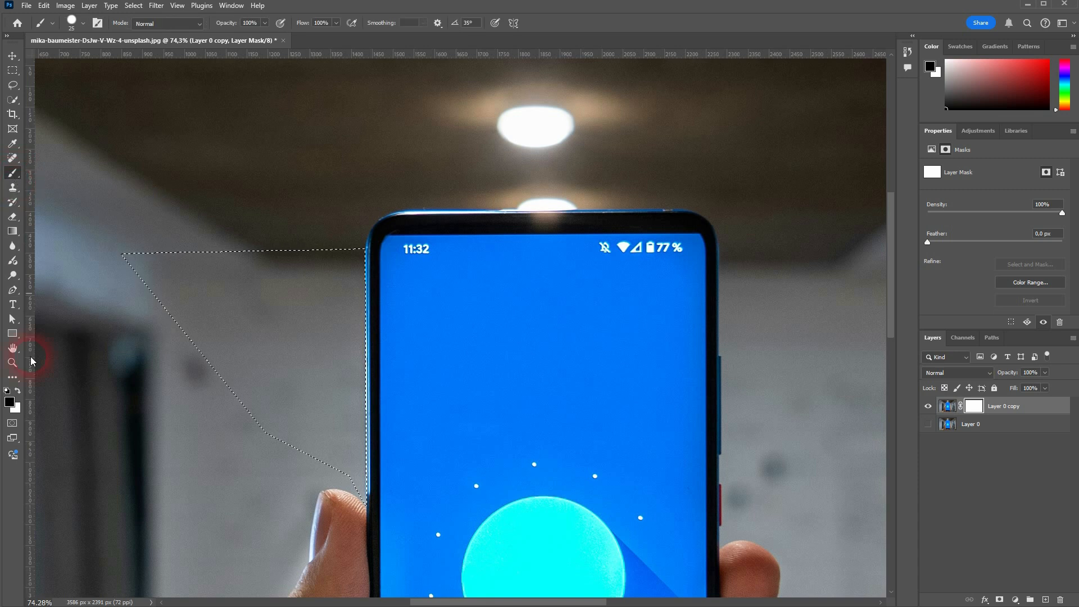
pyautogui.click(18, 392)
pyautogui.click(18, 392)
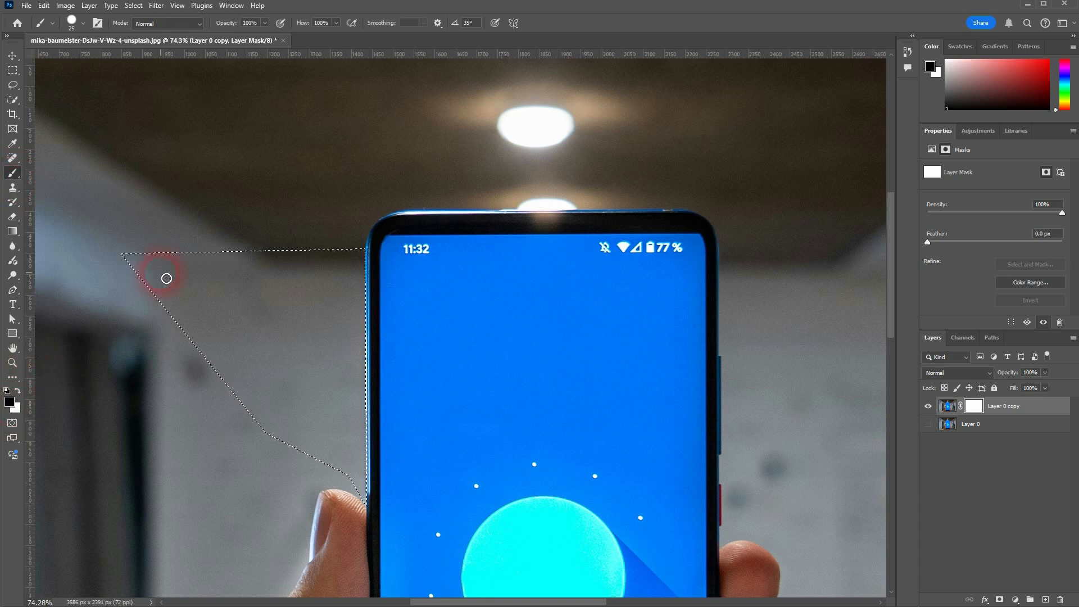
pyautogui.click(83, 23)
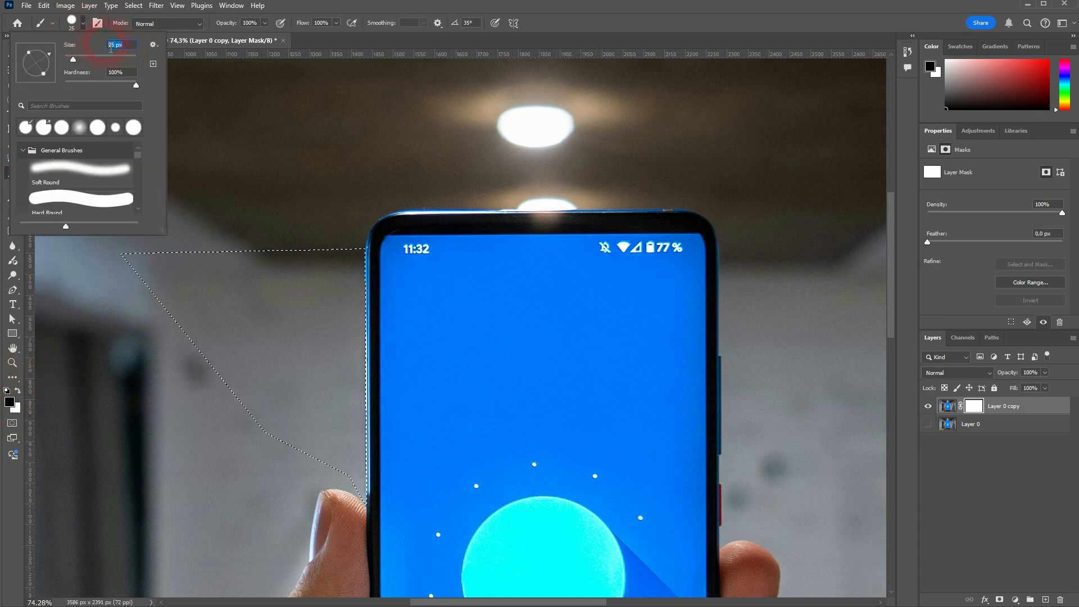
pyautogui.write('50')
pyautogui.press('Return')
# Step: Try painting black on the mask around the selection's corners and the phone's left edge, and undo the strokes
pyautogui.moveTo(118, 256); pyautogui.dragTo(134, 271)
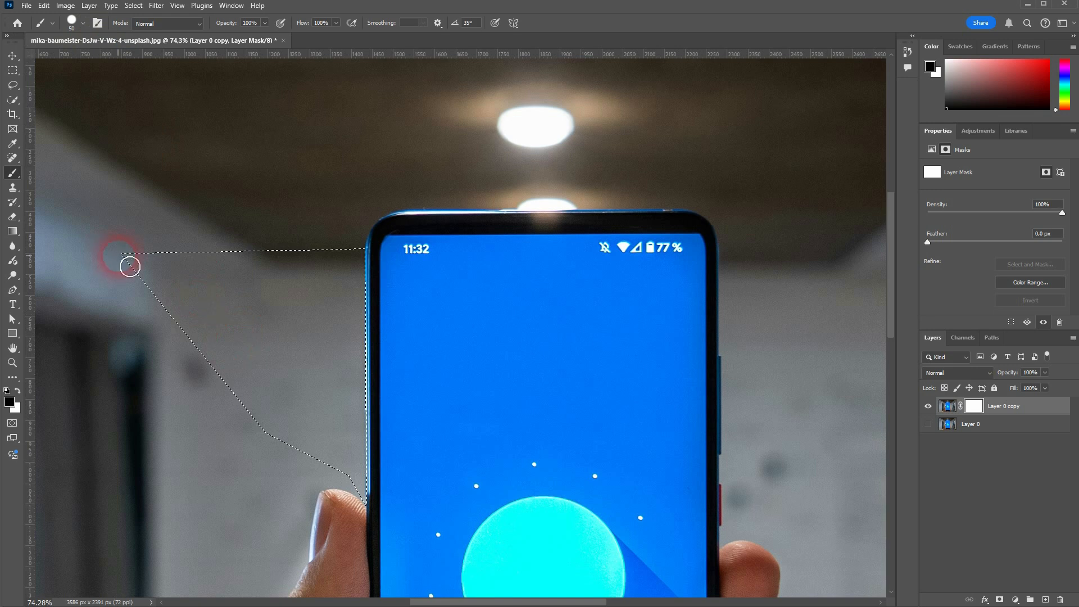
pyautogui.moveTo(326, 416); pyautogui.dragTo(365, 494)
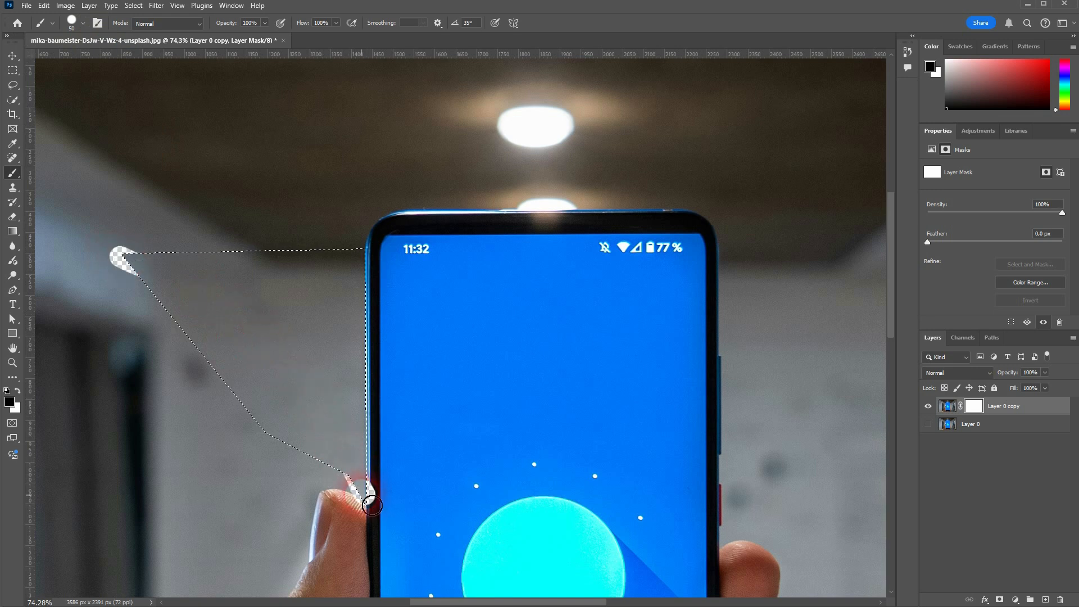
pyautogui.moveTo(337, 200); pyautogui.dragTo(361, 410)
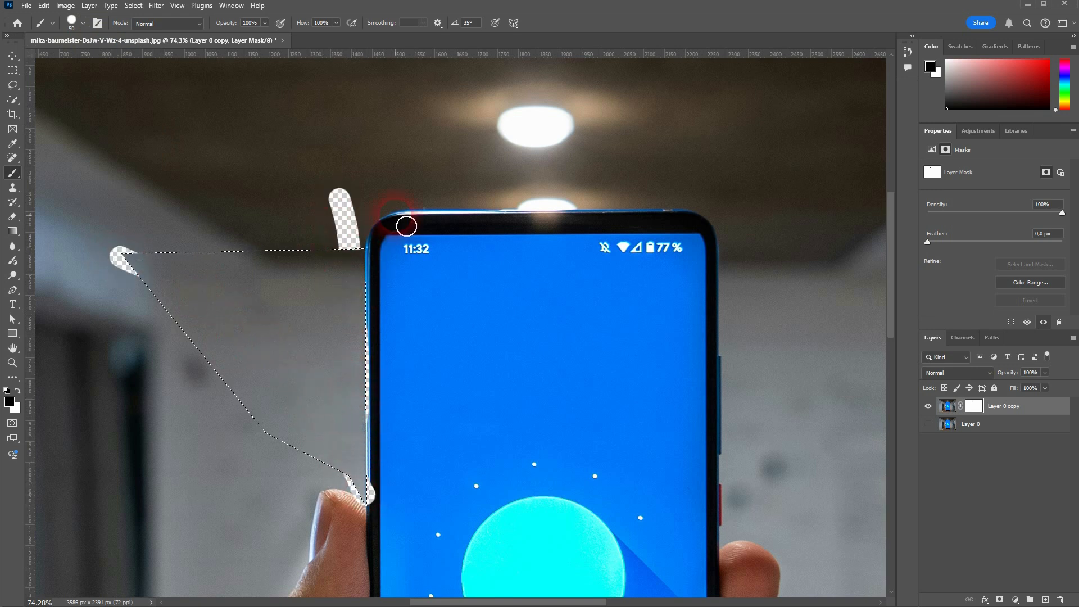
pyautogui.hotkey('ctrl', 'z')
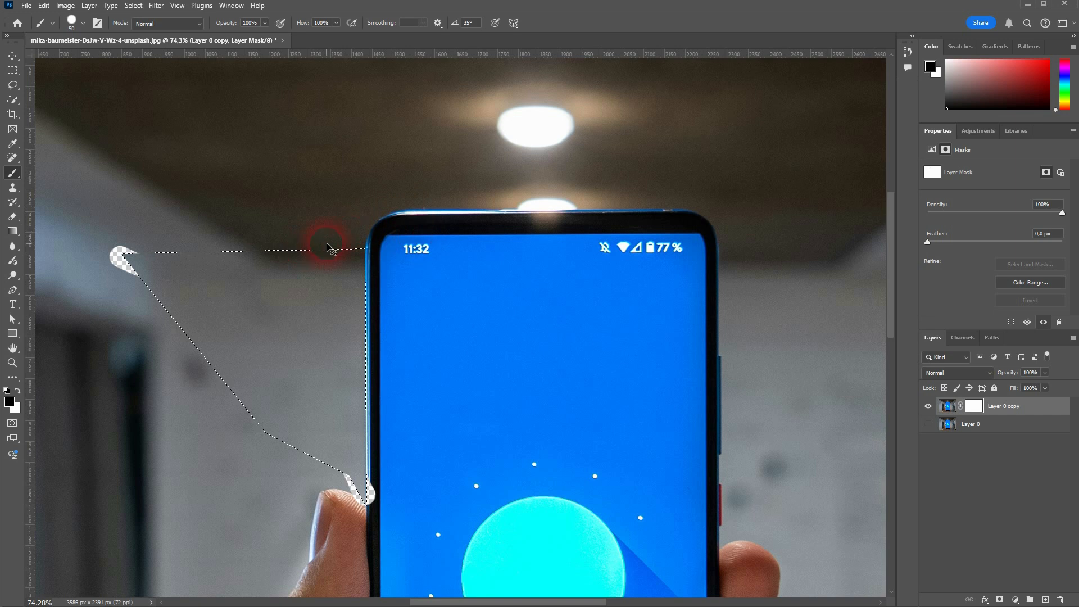
pyautogui.hotkey('ctrl', 'z')
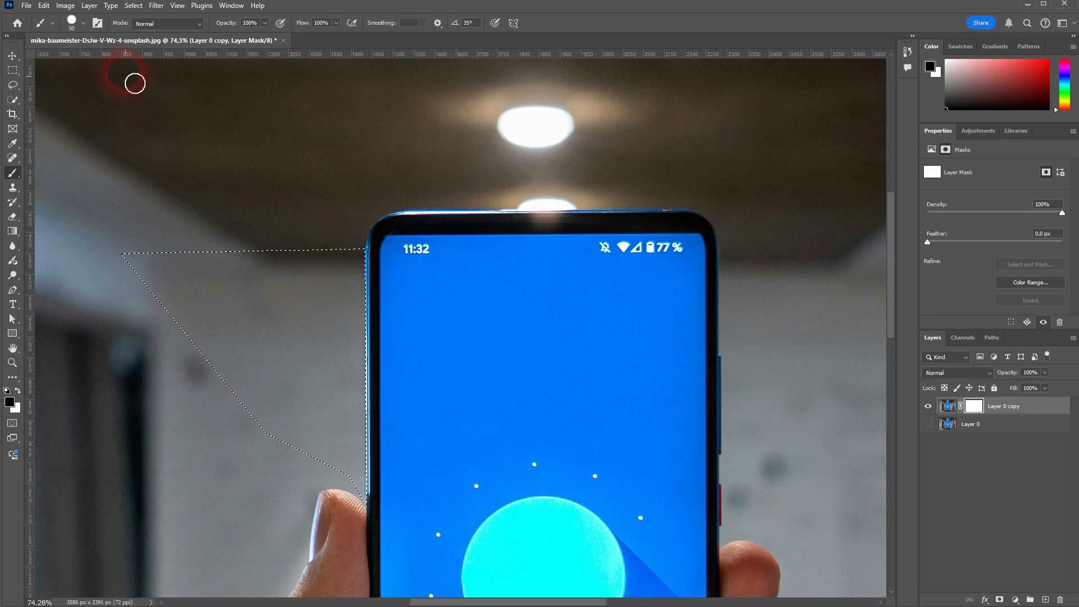
# Step: Invert the selection and paint black on the mask to hide the wall beside the phone's left edge
pyautogui.click(134, 5)
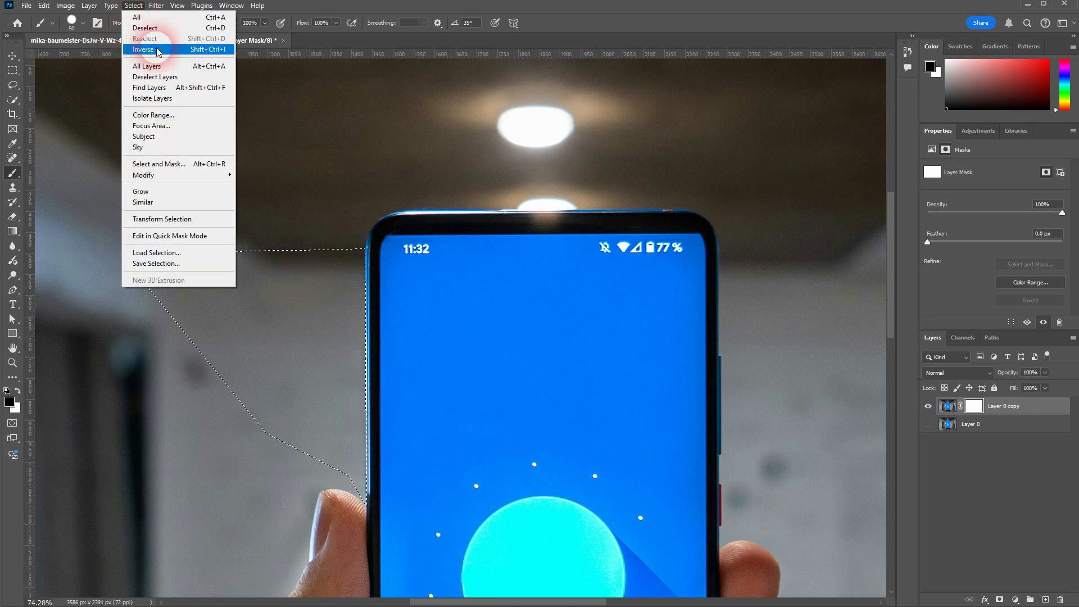
pyautogui.click(143, 49)
pyautogui.moveTo(341, 260)
pyautogui.mouseDown()
pyautogui.moveTo(379, 510)
pyautogui.moveTo(388, 326)
pyautogui.moveTo(372, 251)
pyautogui.moveTo(369, 327)
pyautogui.moveTo(364, 252)
pyautogui.moveTo(147, 261)
pyautogui.moveTo(312, 305)
pyautogui.moveTo(323, 249)
pyautogui.moveTo(342, 349)
pyautogui.moveTo(345, 311)
pyautogui.moveTo(351, 438)
pyautogui.moveTo(351, 358)
pyautogui.moveTo(372, 514)
pyautogui.moveTo(334, 455)
pyautogui.moveTo(279, 410)
pyautogui.moveTo(328, 464)
pyautogui.moveTo(320, 372)
pyautogui.moveTo(335, 321)
pyautogui.mouseUp()
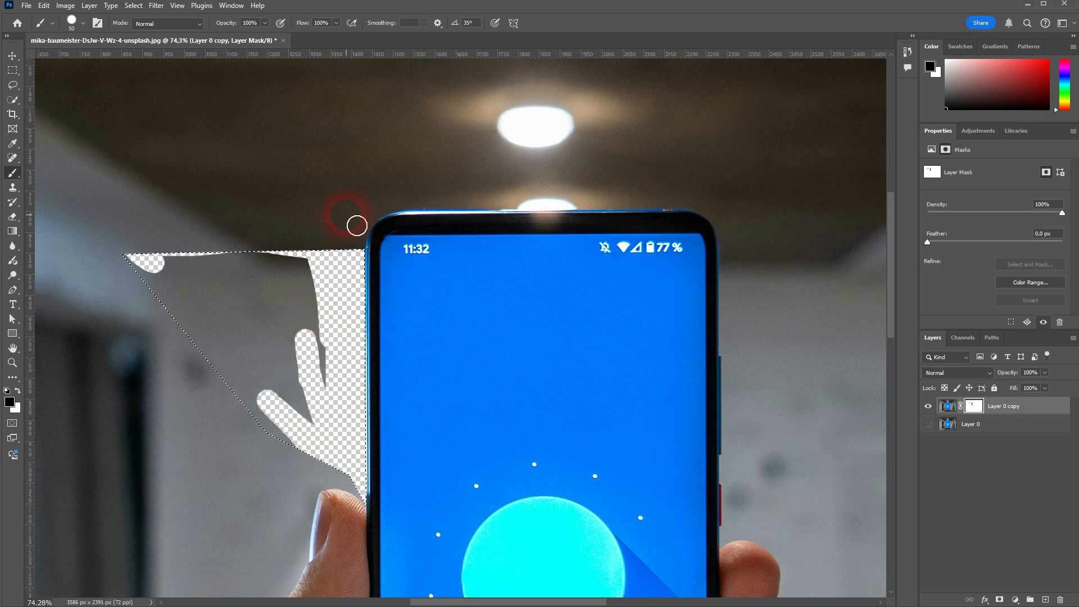
# Step: Deselect and brush away more of the wall and ceiling background beyond the phone's upper left side on the mask
pyautogui.click(134, 6)
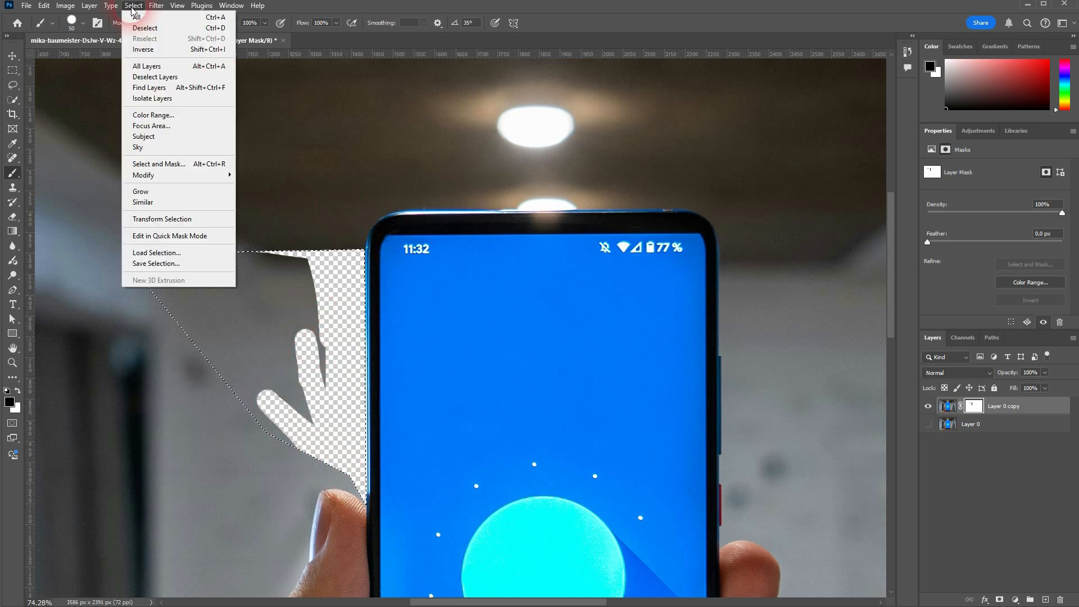
pyautogui.click(156, 31)
pyautogui.moveTo(272, 234)
pyautogui.mouseDown()
pyautogui.moveTo(229, 417)
pyautogui.moveTo(306, 198)
pyautogui.moveTo(178, 309)
pyautogui.moveTo(137, 309)
pyautogui.moveTo(241, 140)
pyautogui.mouseUp()
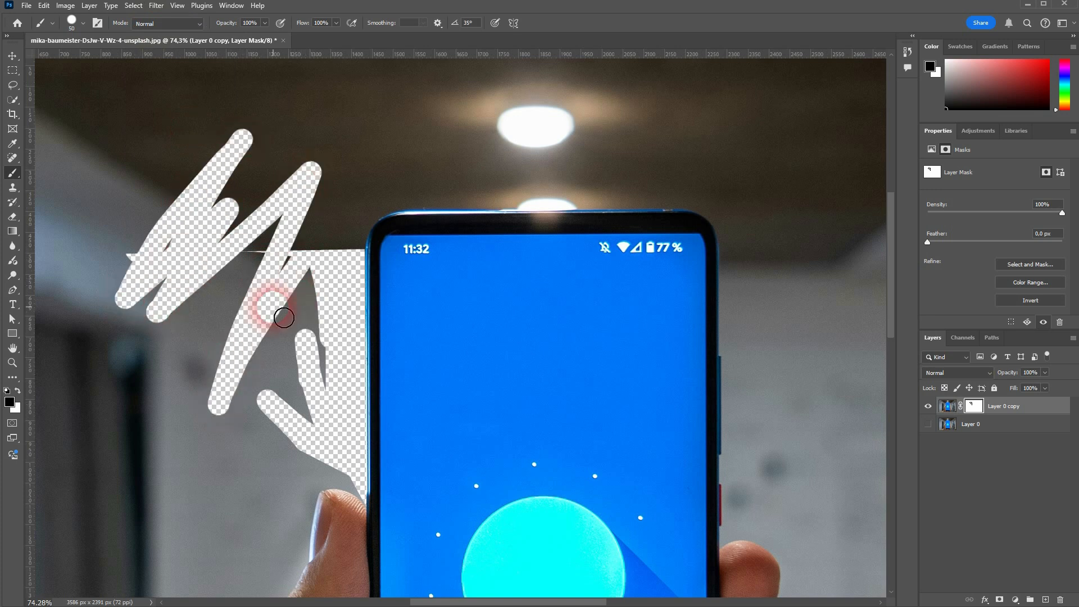
# Step: Draw a closed four-point Pen path from the phone's top edge into the ceiling and convert it to a new selection with 0 px feather
pyautogui.scroll(-5, 258, 355)
pyautogui.scroll(2, 284, 387)
pyautogui.scroll(6, 287, 383)
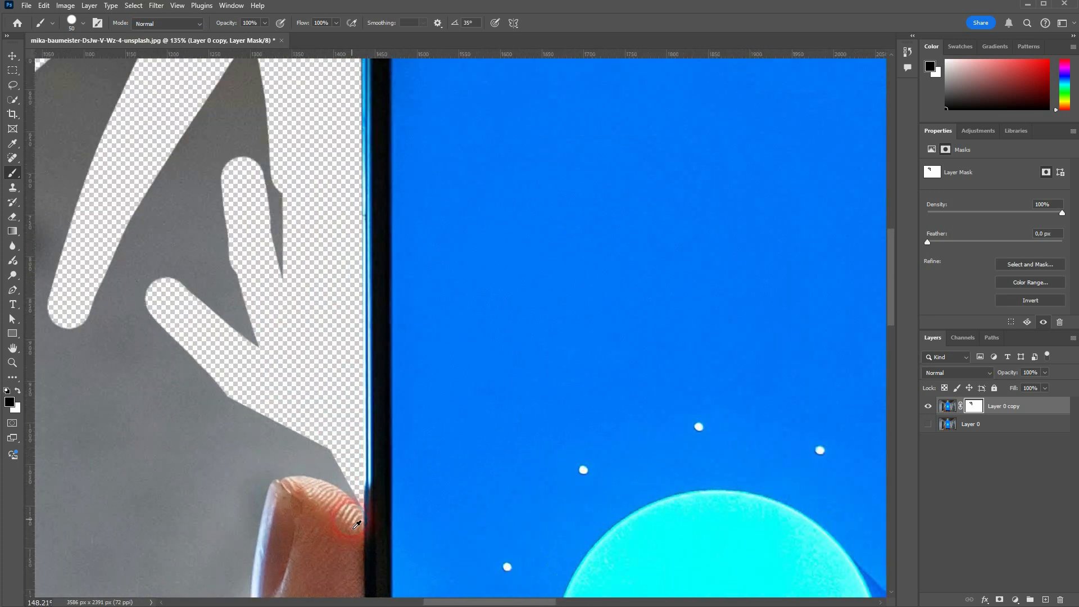
pyautogui.scroll(7, 367, 336)
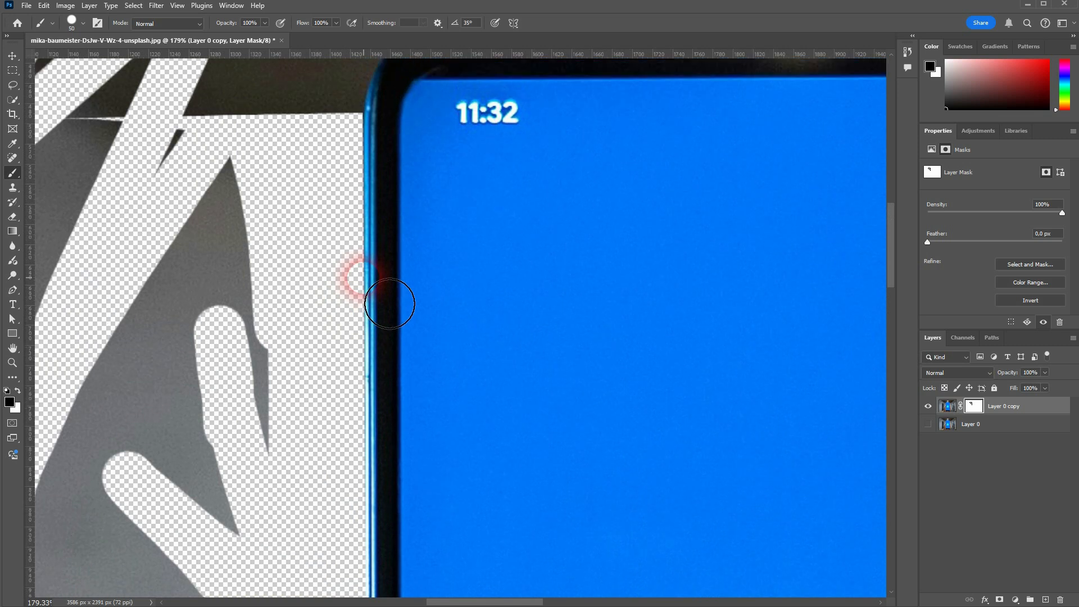
pyautogui.click(13, 290)
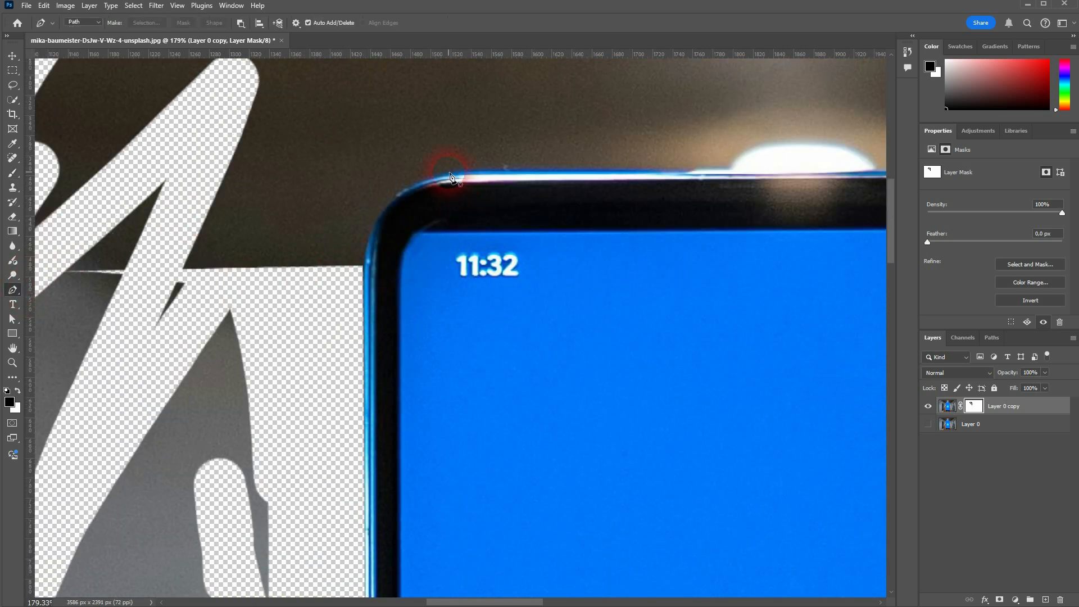
pyautogui.click(451, 173)
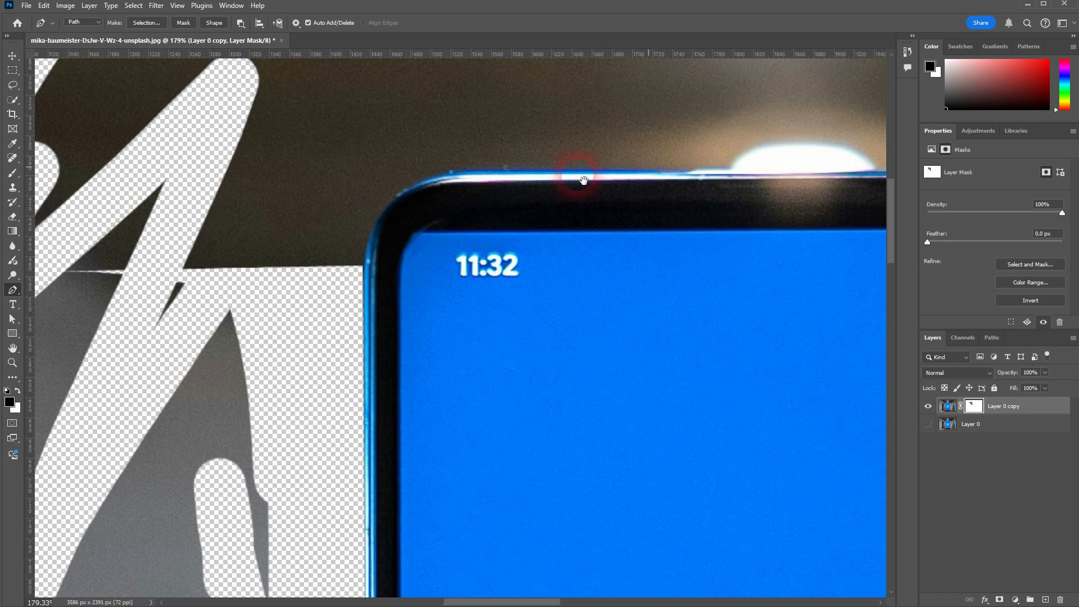
pyautogui.moveTo(583, 178); pyautogui.dragTo(443, 177)
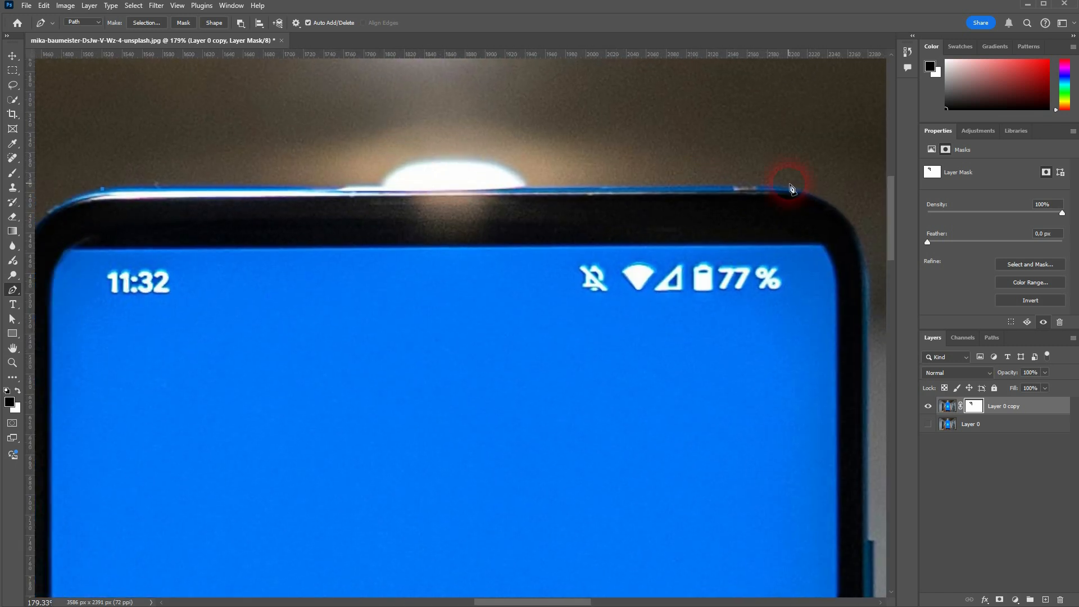
pyautogui.click(790, 188)
pyautogui.scroll(-3, 834, 181)
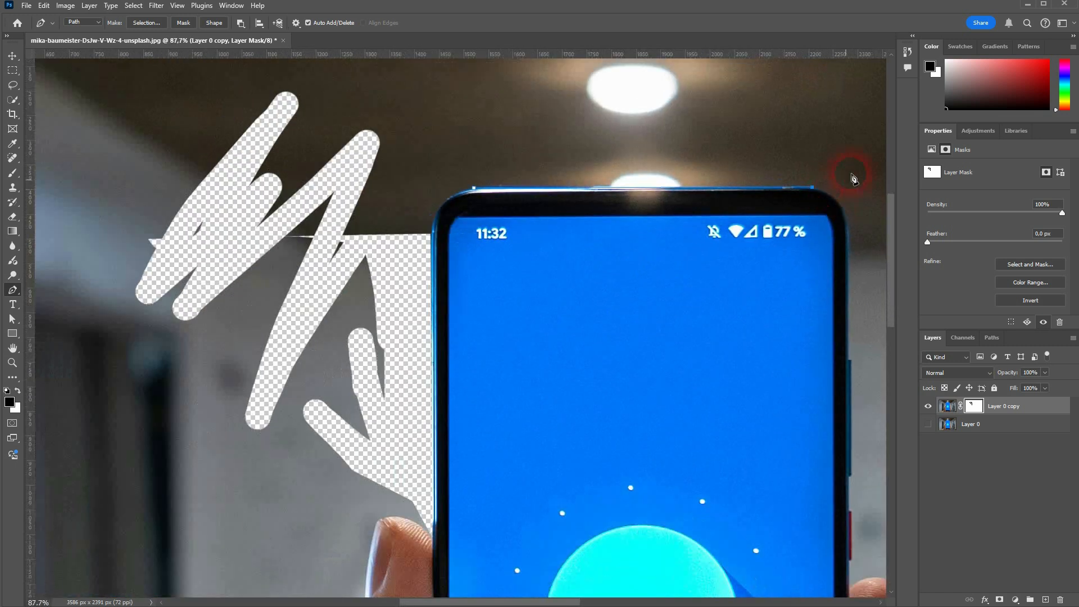
pyautogui.click(865, 131)
pyautogui.click(384, 99)
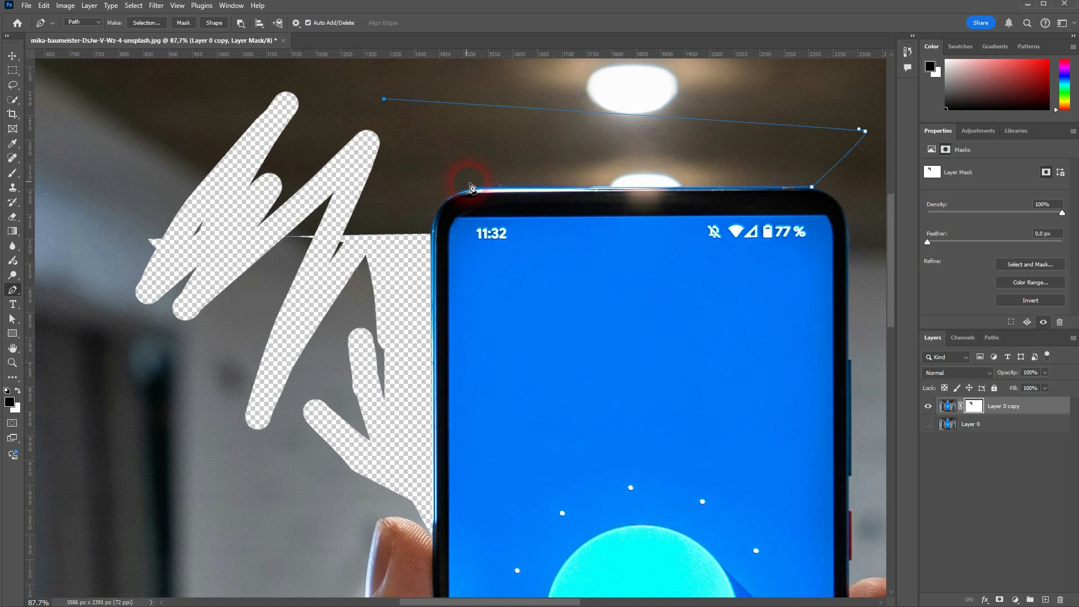
pyautogui.click(472, 188)
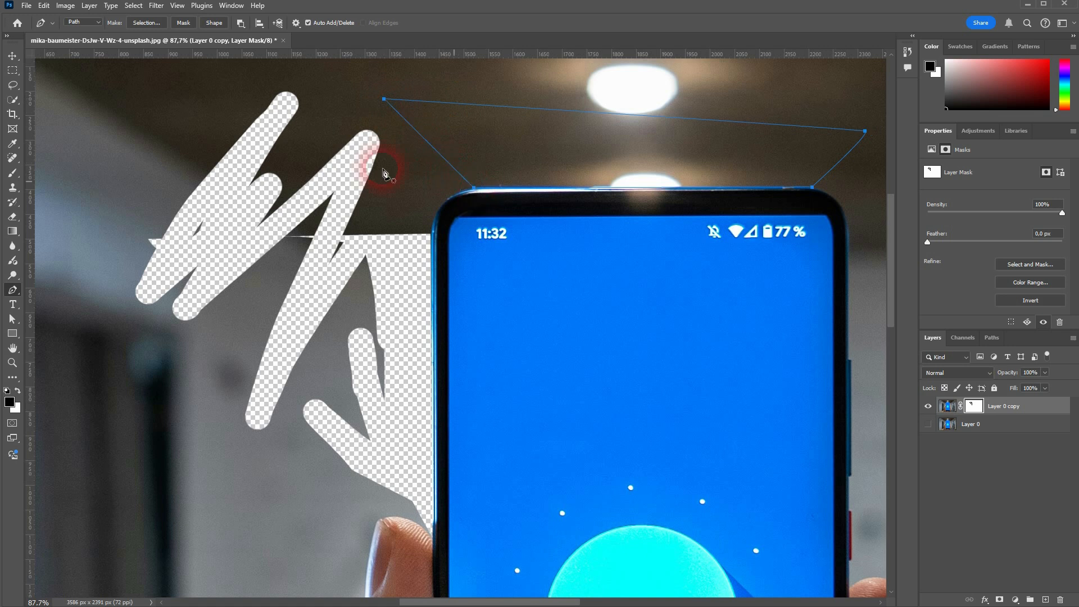
pyautogui.click(144, 27)
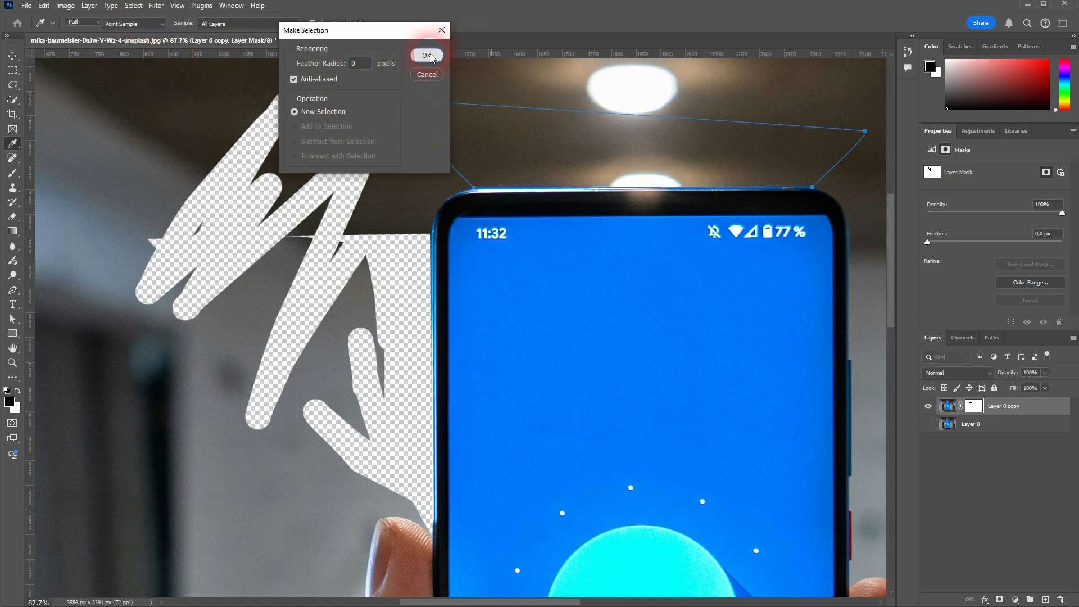
pyautogui.click(428, 55)
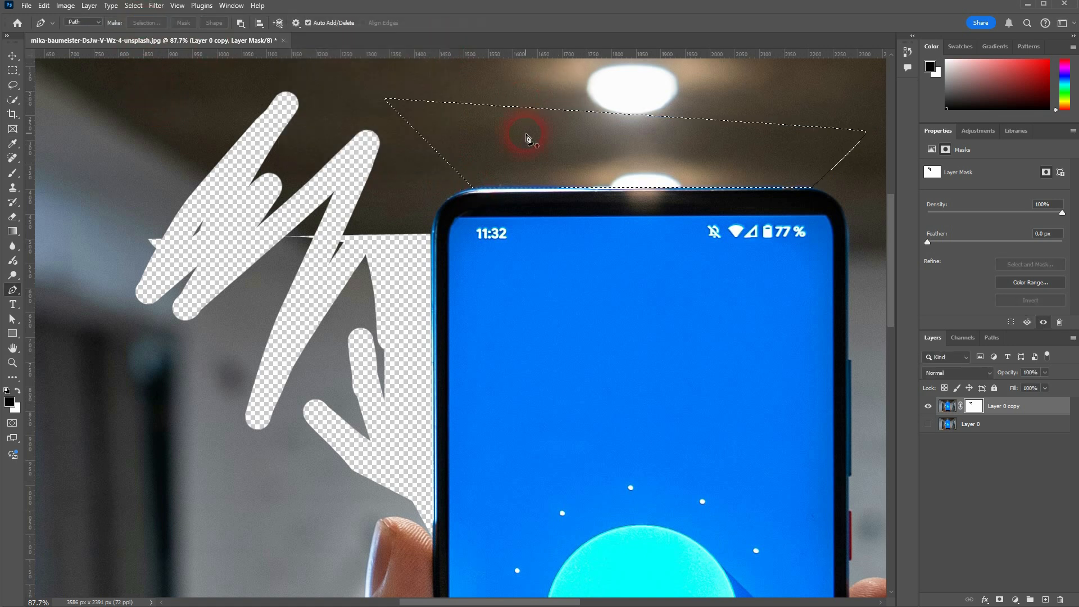
# Step: Try painting black with the Brush on the mask along the phone's top edge, and undo the stroke
pyautogui.click(13, 174)
pyautogui.moveTo(480, 190); pyautogui.dragTo(818, 185)
pyautogui.hotkey('ctrl', 'z')
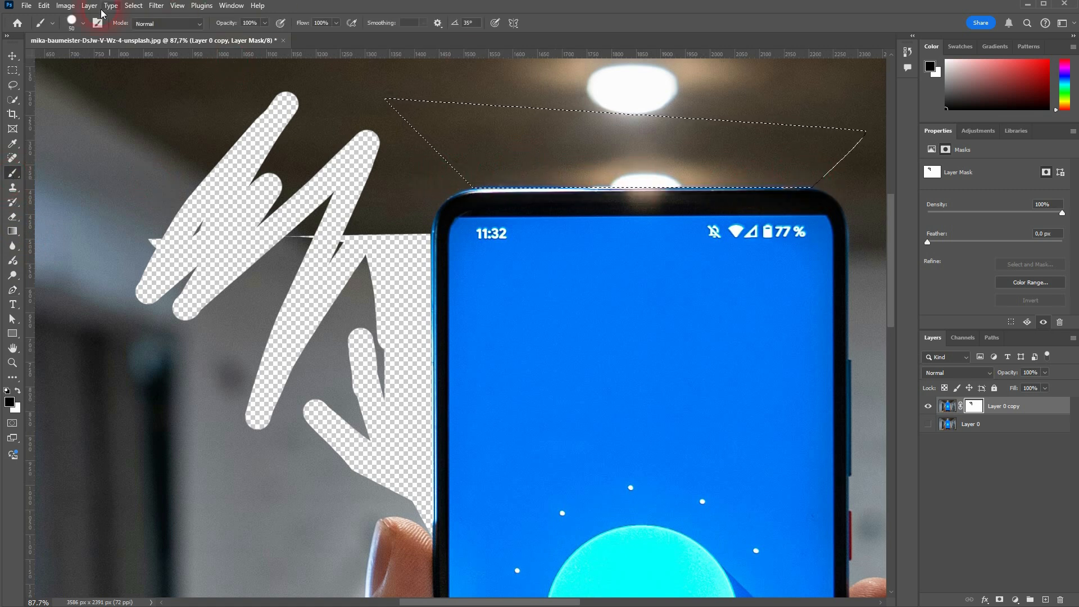
# Step: Invert the selection, brush black on the mask to hide the ceiling strip just above the phone's top edge, and deselect
pyautogui.click(133, 5)
pyautogui.click(161, 51)
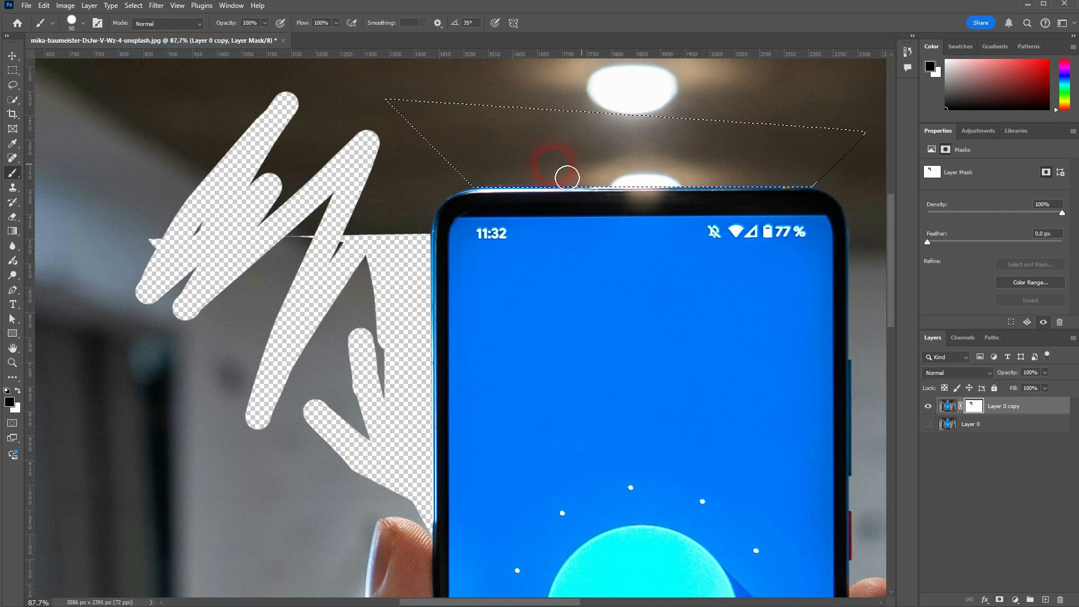
pyautogui.moveTo(467, 177)
pyautogui.mouseDown()
pyautogui.moveTo(781, 206)
pyautogui.moveTo(844, 197)
pyautogui.moveTo(514, 164)
pyautogui.moveTo(749, 183)
pyautogui.moveTo(582, 174)
pyautogui.moveTo(394, 187)
pyautogui.mouseUp()
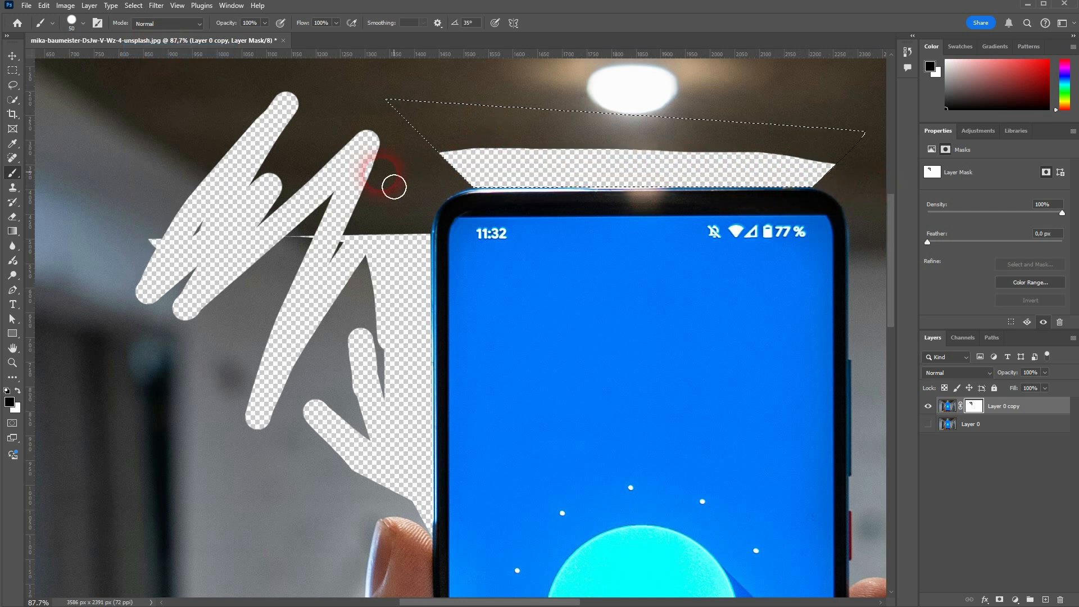
pyautogui.hotkey('ctrl', 'd')
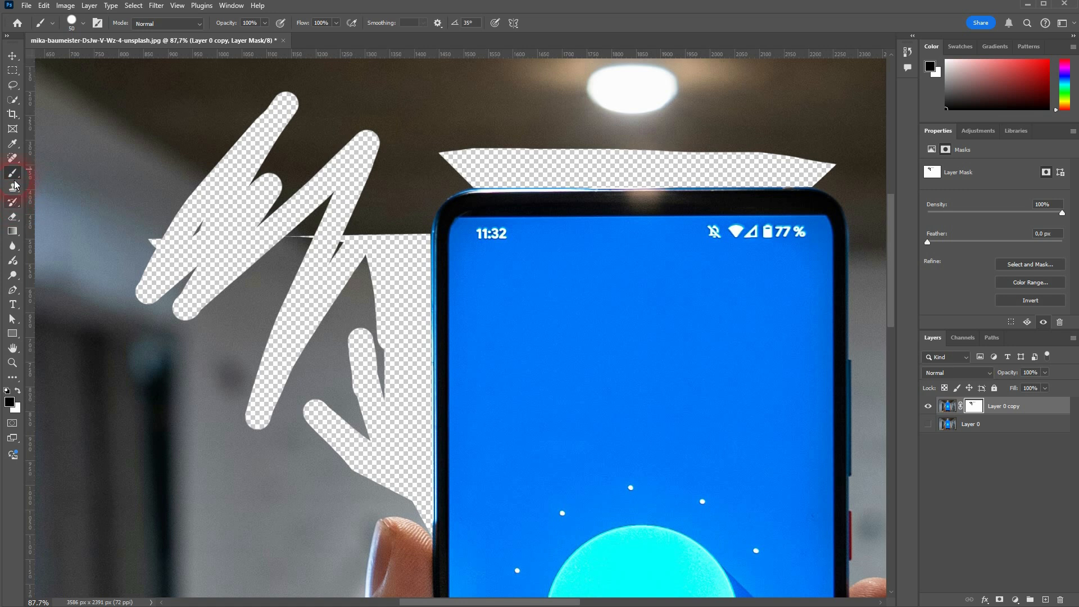
# Step: Draw a closed Pen path that curves along the phone's upper left rounded corner and encloses the ceiling area outside it
pyautogui.click(13, 290)
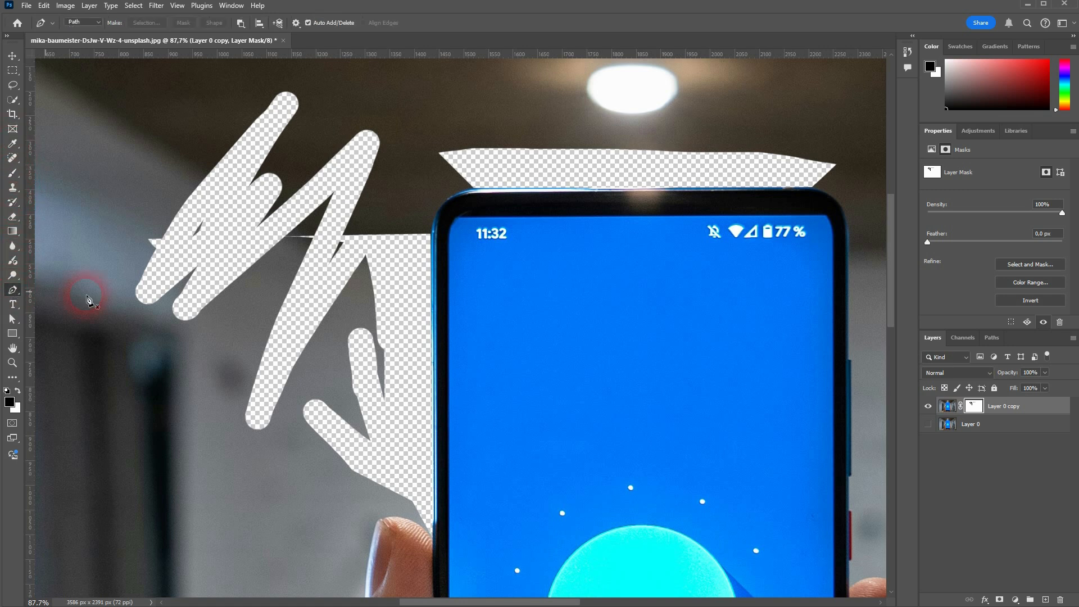
pyautogui.scroll(6, 438, 197)
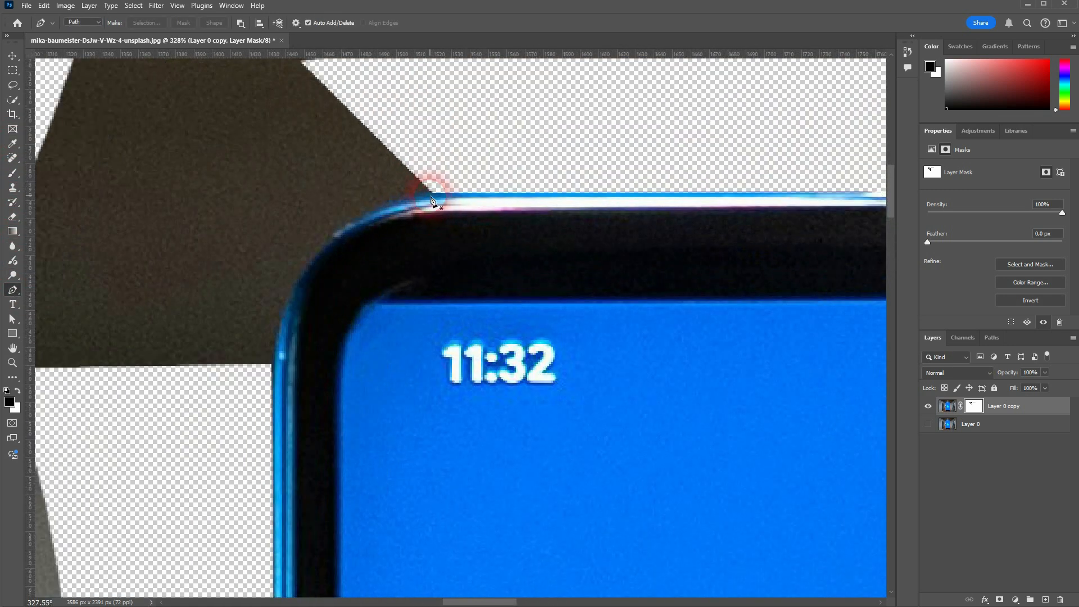
pyautogui.click(430, 196)
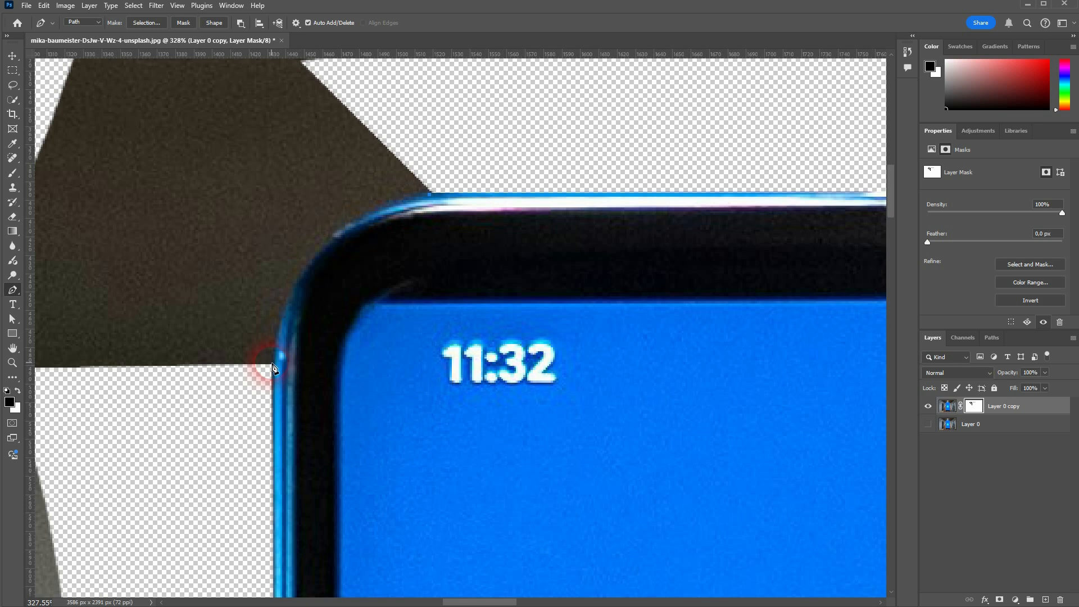
pyautogui.moveTo(273, 368); pyautogui.dragTo(273, 523)
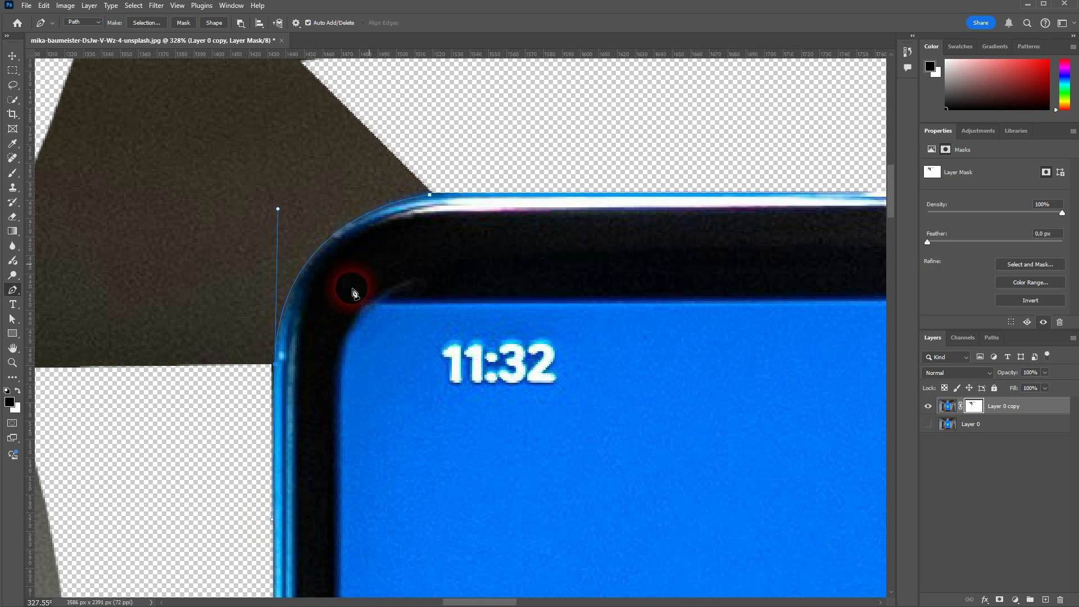
pyautogui.click(124, 402)
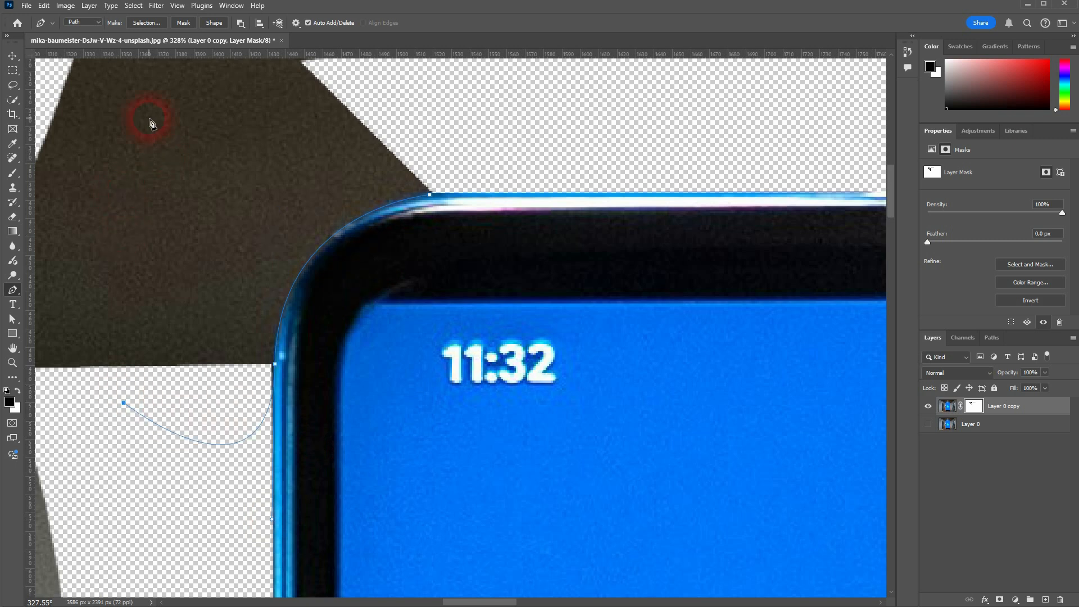
pyautogui.click(150, 117)
pyautogui.click(439, 106)
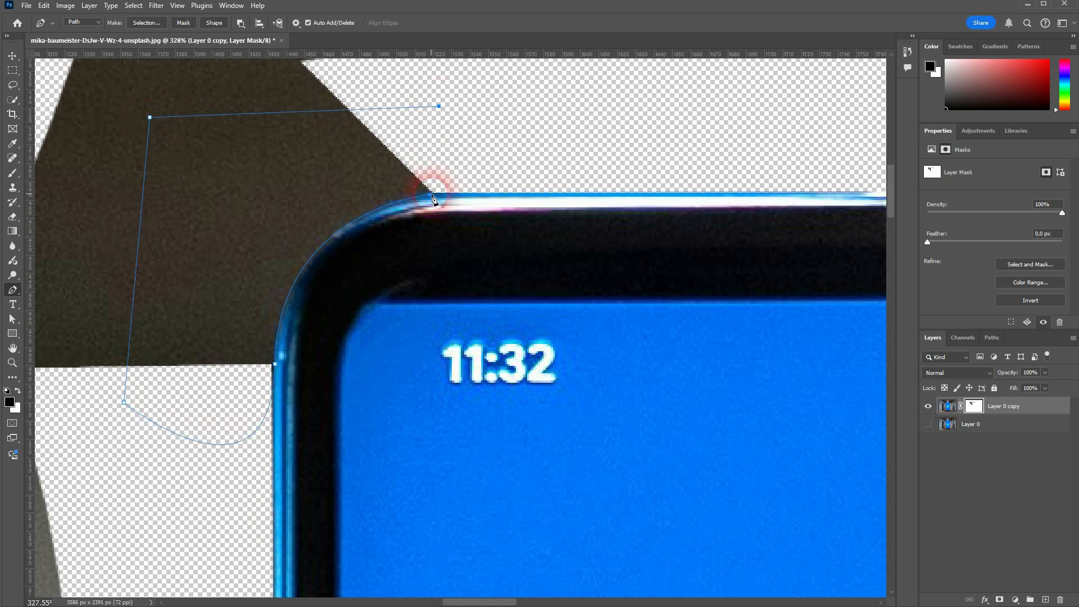
pyautogui.moveTo(432, 195)
pyautogui.mouseDown()
pyautogui.moveTo(457, 191)
pyautogui.moveTo(449, 194)
pyautogui.mouseUp()
pyautogui.click(430, 197)
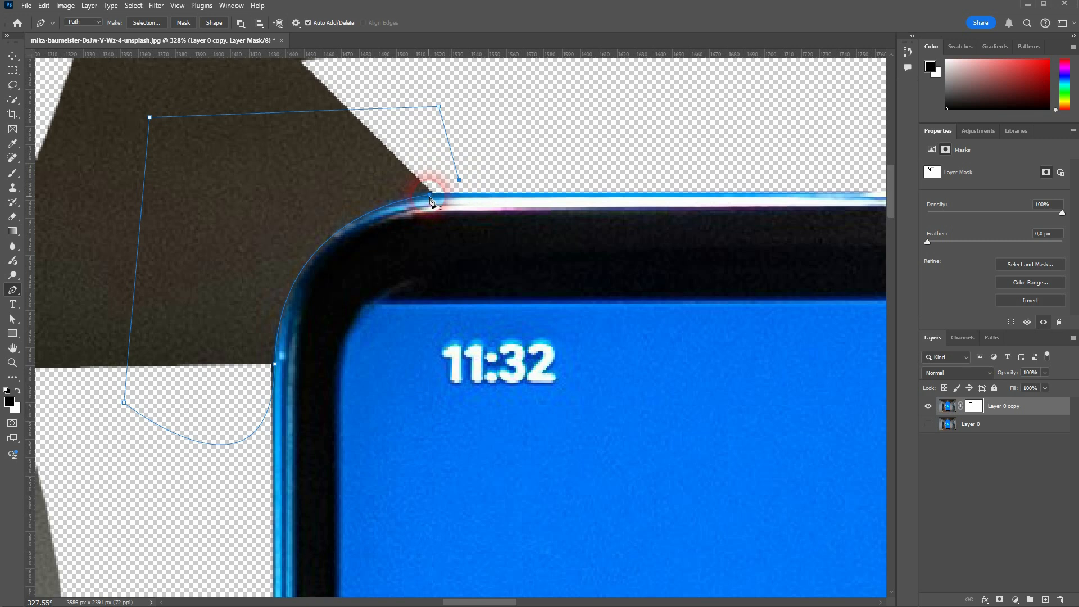
# Step: Convert the upper left corner path to a new anti-aliased selection with 0 px feather and invert the selection
pyautogui.click(133, 19)
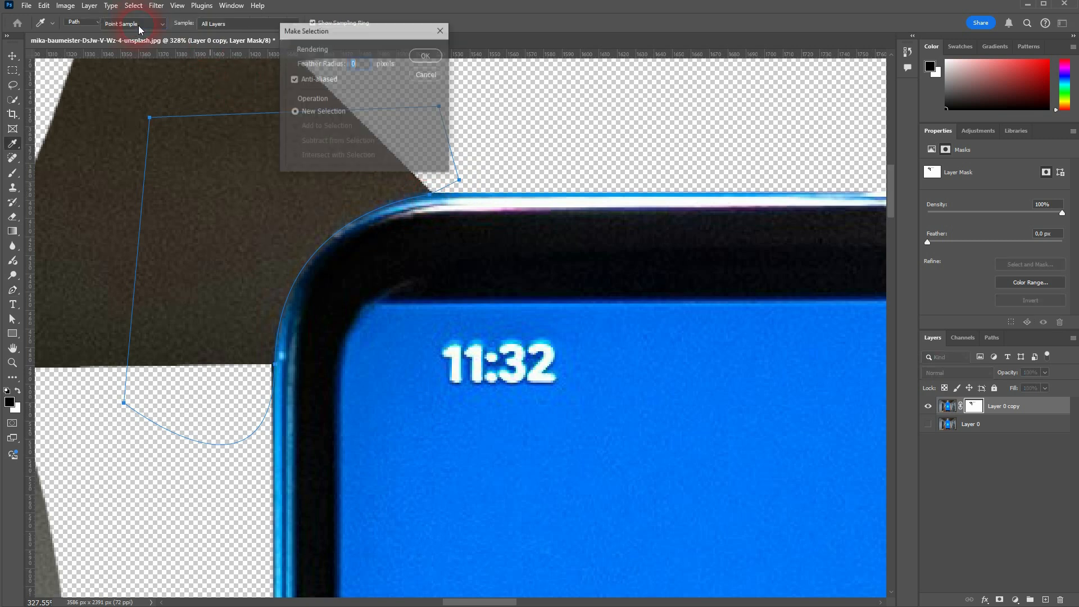
pyautogui.click(426, 53)
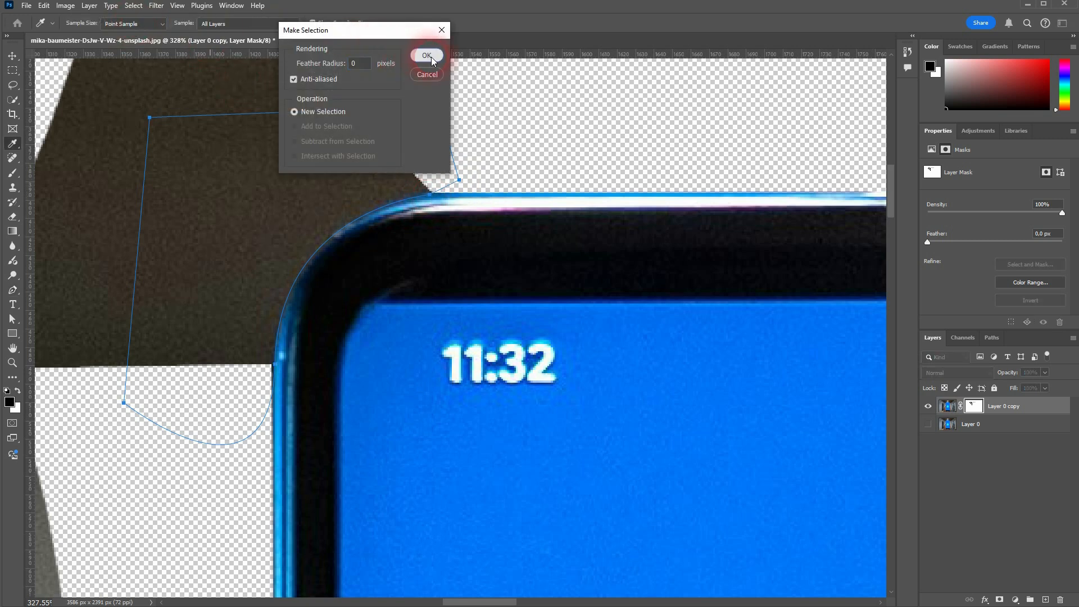
pyautogui.click(136, 6)
pyautogui.click(161, 50)
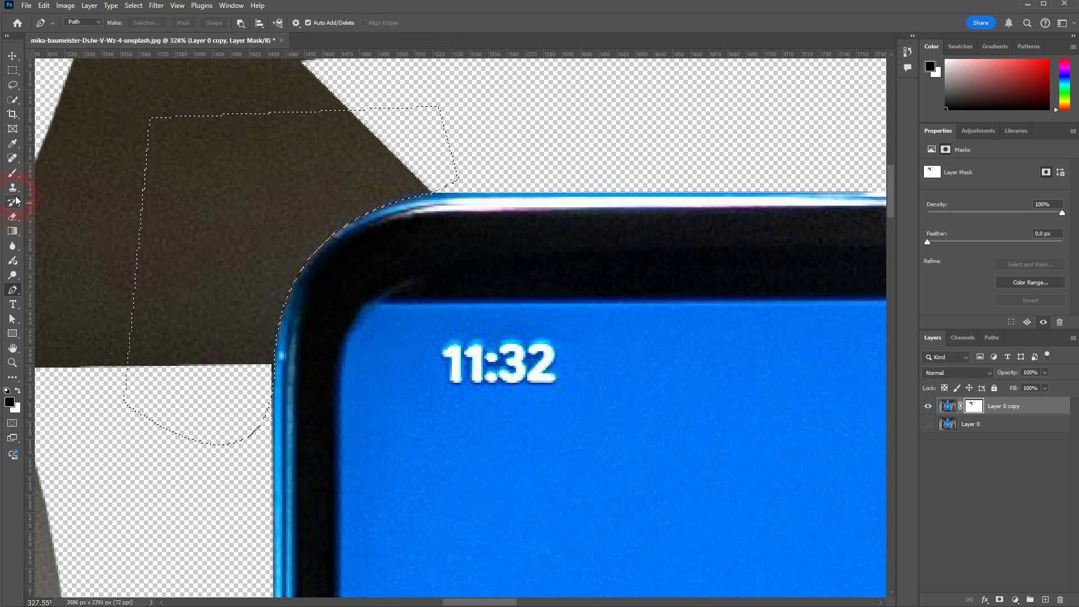
# Step: Brush black on the mask to hide the ceiling around the phone's upper left corner, and deselect
pyautogui.click(12, 173)
pyautogui.moveTo(290, 428)
pyautogui.mouseDown()
pyautogui.moveTo(313, 325)
pyautogui.moveTo(506, 241)
pyautogui.moveTo(390, 193)
pyautogui.moveTo(193, 330)
pyautogui.moveTo(234, 314)
pyautogui.moveTo(233, 393)
pyautogui.moveTo(287, 168)
pyautogui.moveTo(443, 191)
pyautogui.mouseUp()
pyautogui.hotkey('ctrl', 'd')
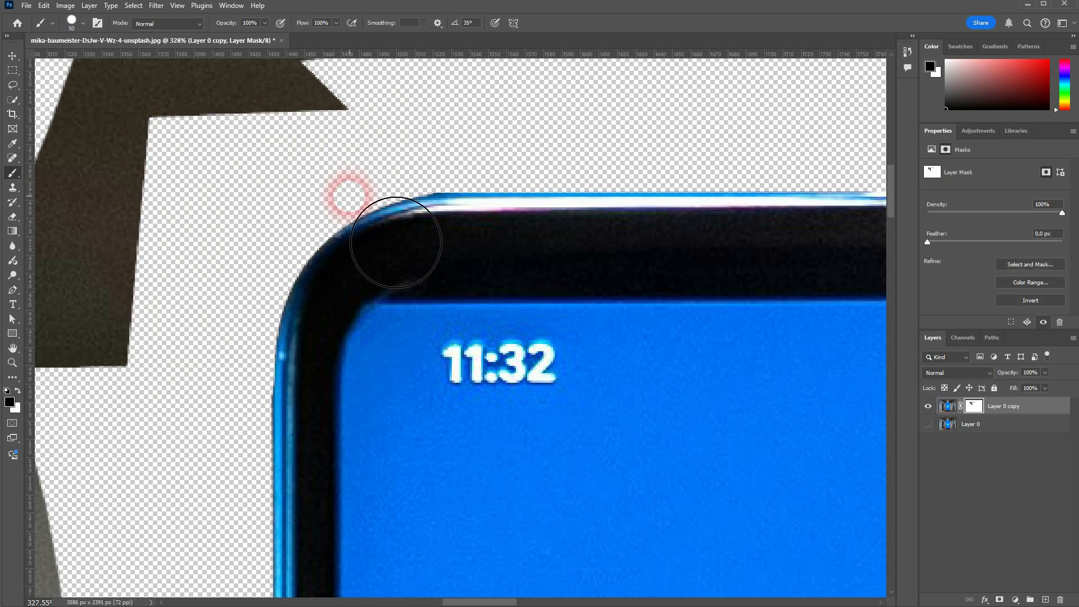
# Step: Draw a closed Pen path that curves along the phone's upper right rounded corner and encloses the ceiling area outside it
pyautogui.hotkey('ctrl', '0')
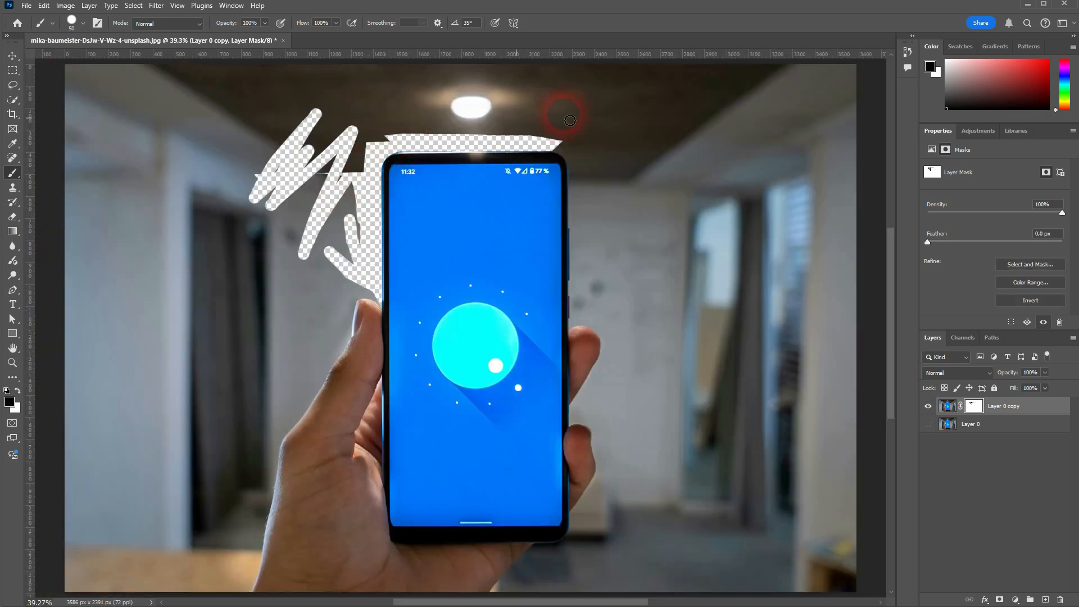
pyautogui.scroll(5, 588, 167)
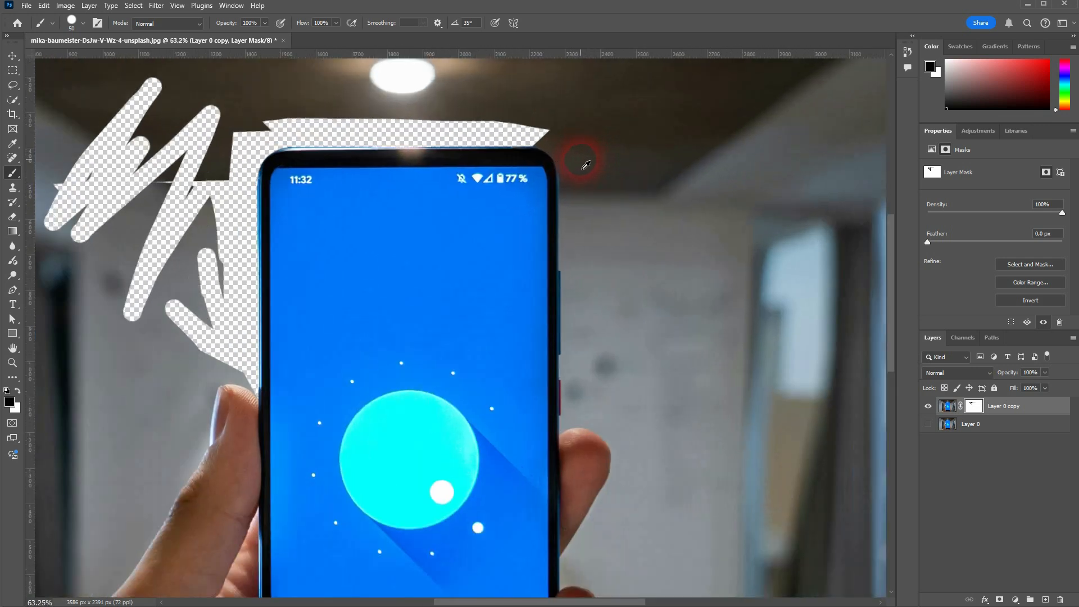
pyautogui.scroll(2, 573, 147)
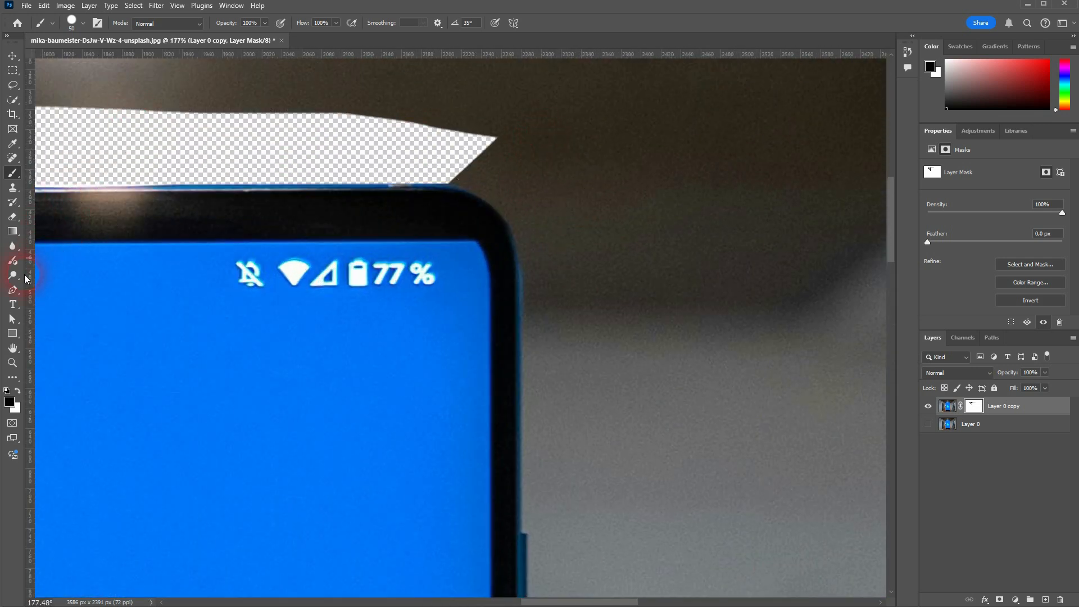
pyautogui.click(12, 290)
pyautogui.click(470, 198)
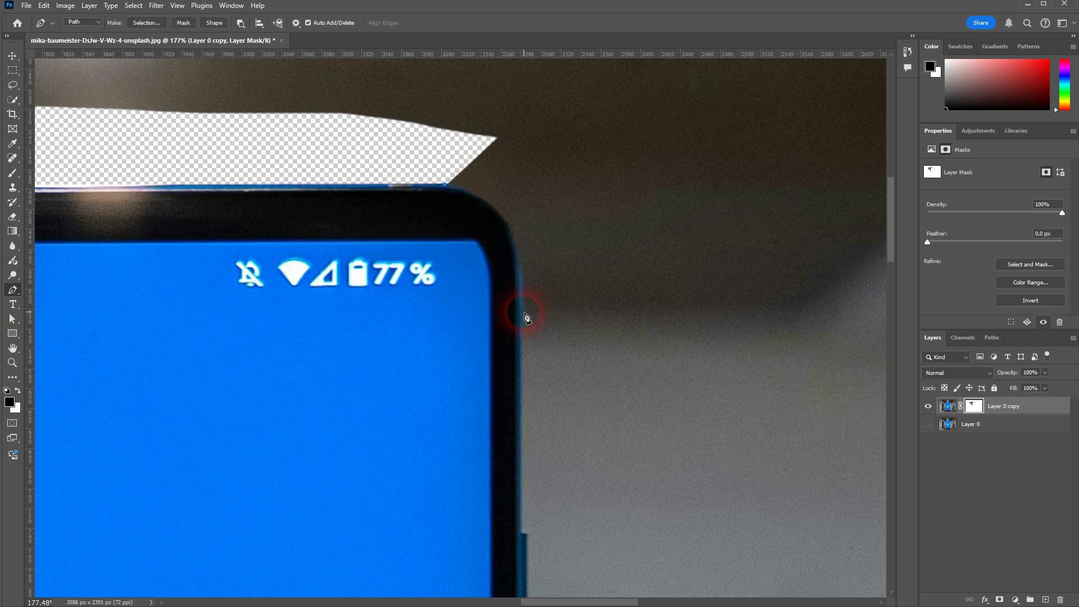
pyautogui.moveTo(522, 312); pyautogui.dragTo(523, 443)
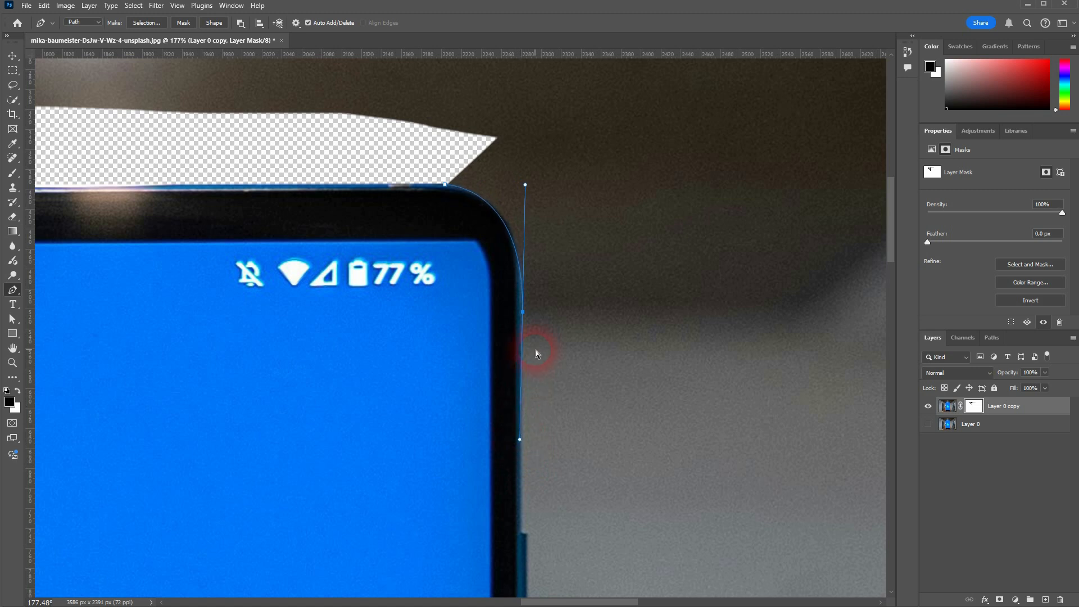
pyautogui.hotkey('ctrl', 'z')
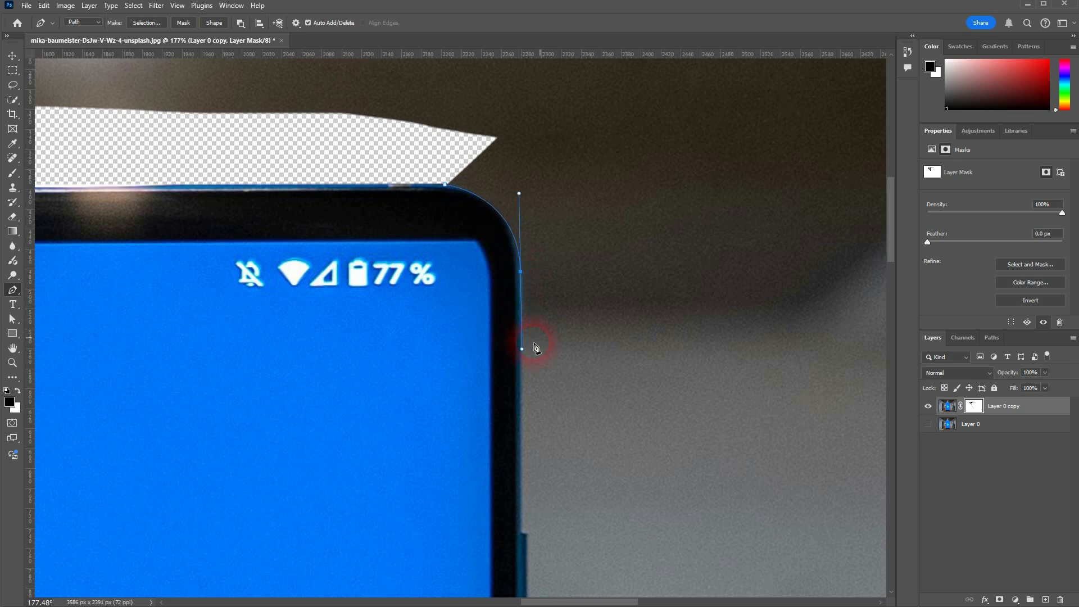
pyautogui.click(417, 107)
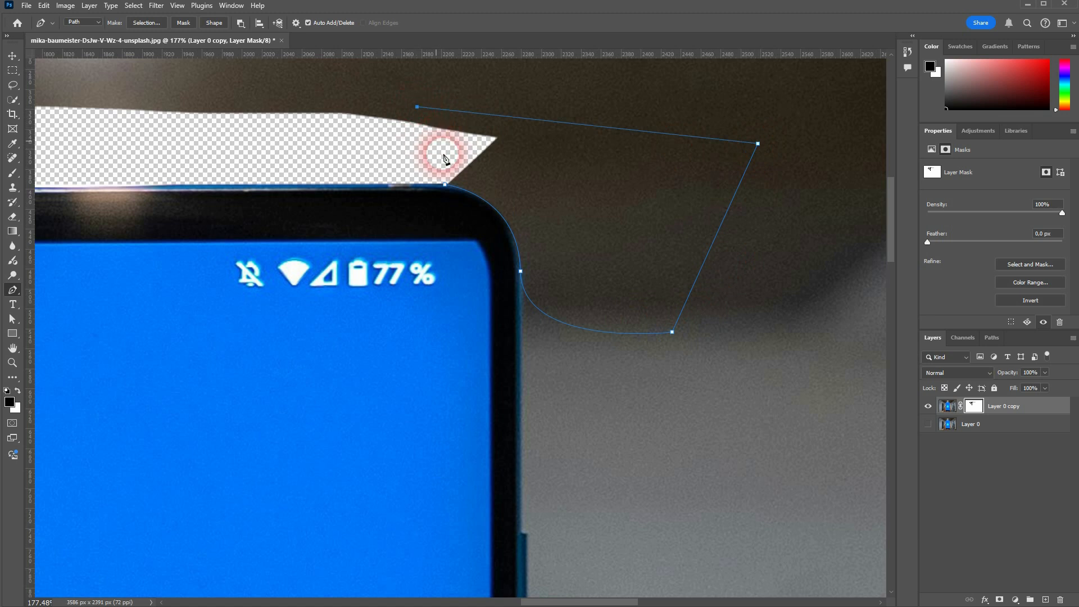
# Step: Convert the upper right corner path to a selection and invert the selection
pyautogui.click(146, 22)
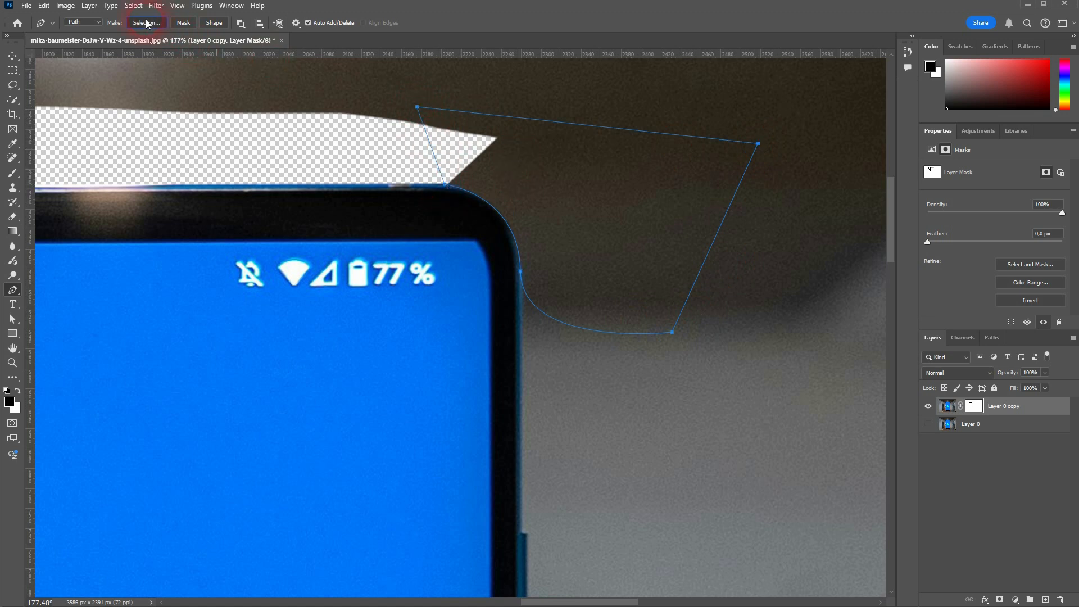
pyautogui.click(426, 55)
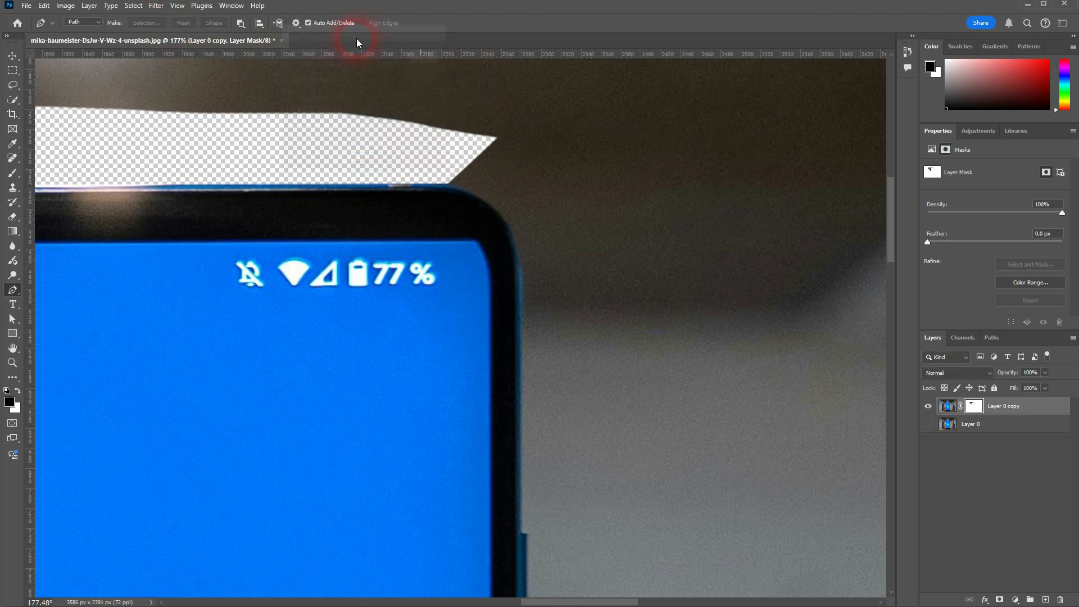
pyautogui.click(134, 5)
pyautogui.click(144, 50)
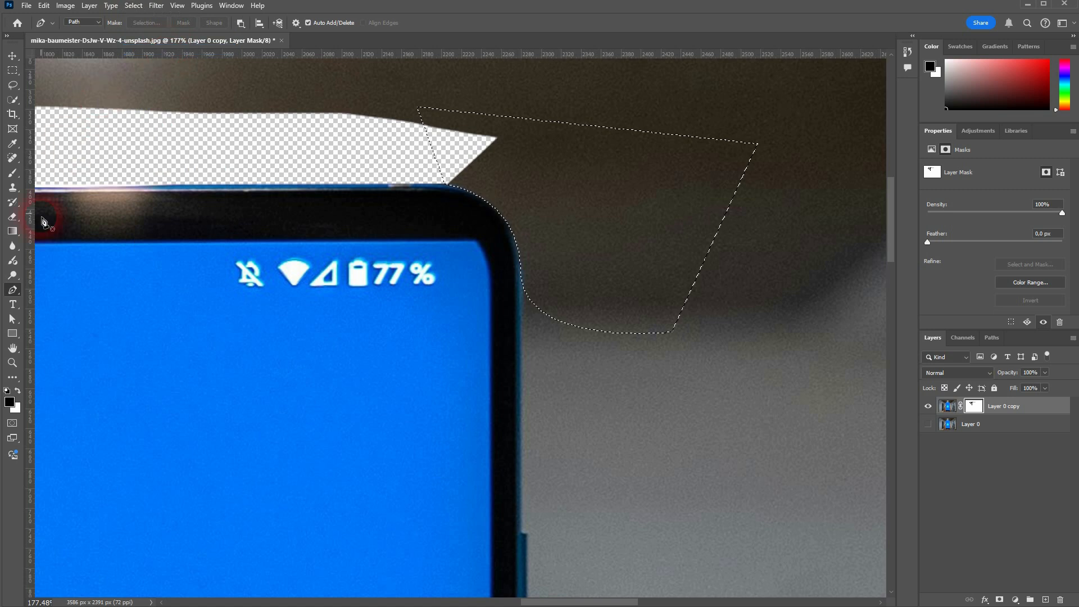
# Step: Brush black on the mask to hide the ceiling around the phone's upper right corner, and deselect
pyautogui.click(12, 173)
pyautogui.moveTo(405, 185)
pyautogui.mouseDown()
pyautogui.moveTo(465, 176)
pyautogui.moveTo(549, 280)
pyautogui.moveTo(685, 388)
pyautogui.moveTo(504, 180)
pyautogui.moveTo(650, 357)
pyautogui.moveTo(684, 369)
pyautogui.mouseUp()
pyautogui.hotkey('ctrl', 'd')
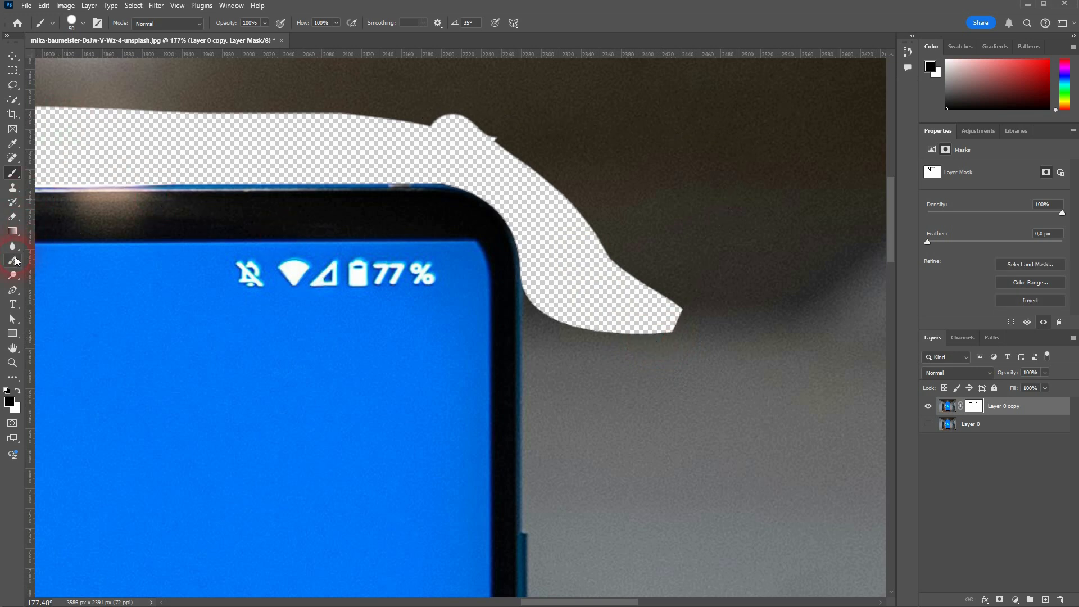
# Step: Trace a Pen path down the phone's right edge, following the outlines of both side buttons, to the top of the upper right fingertip
pyautogui.click(12, 292)
pyautogui.scroll(-5, 567, 349)
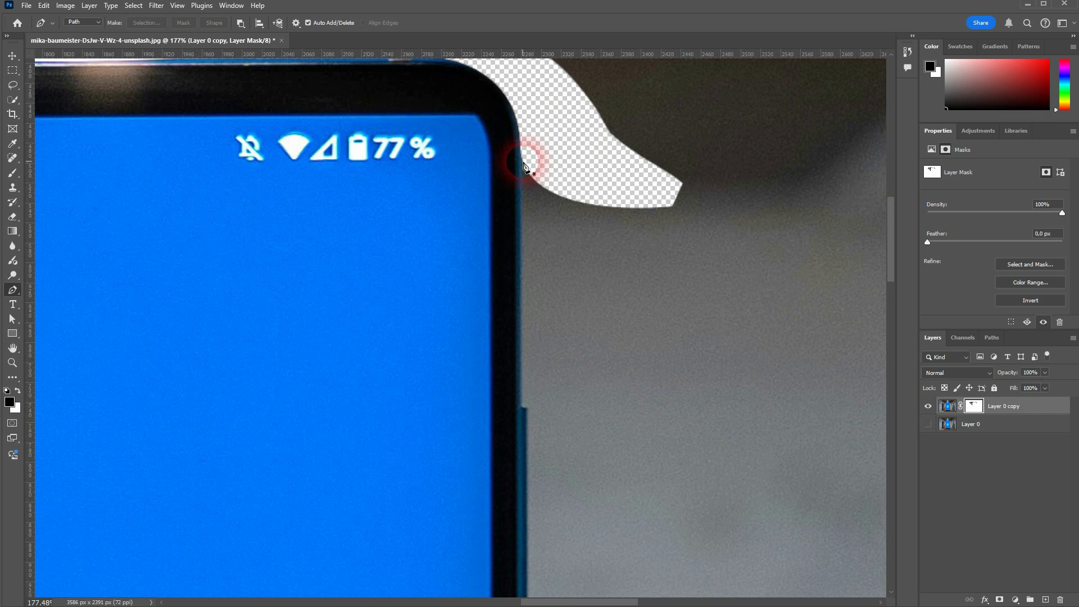
pyautogui.click(524, 166)
pyautogui.scroll(-5, 548, 315)
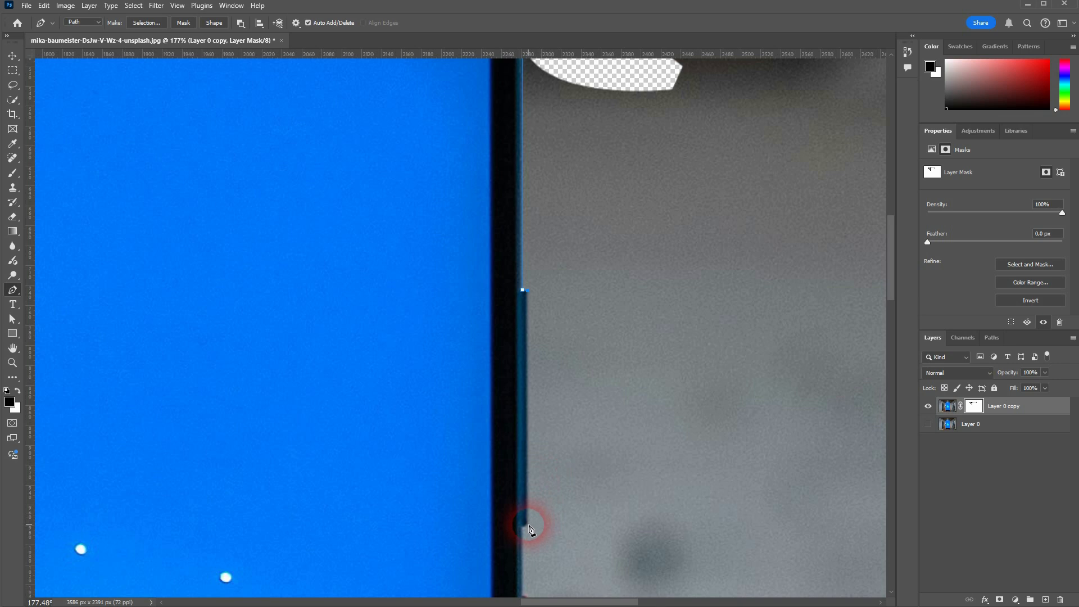
pyautogui.click(525, 525)
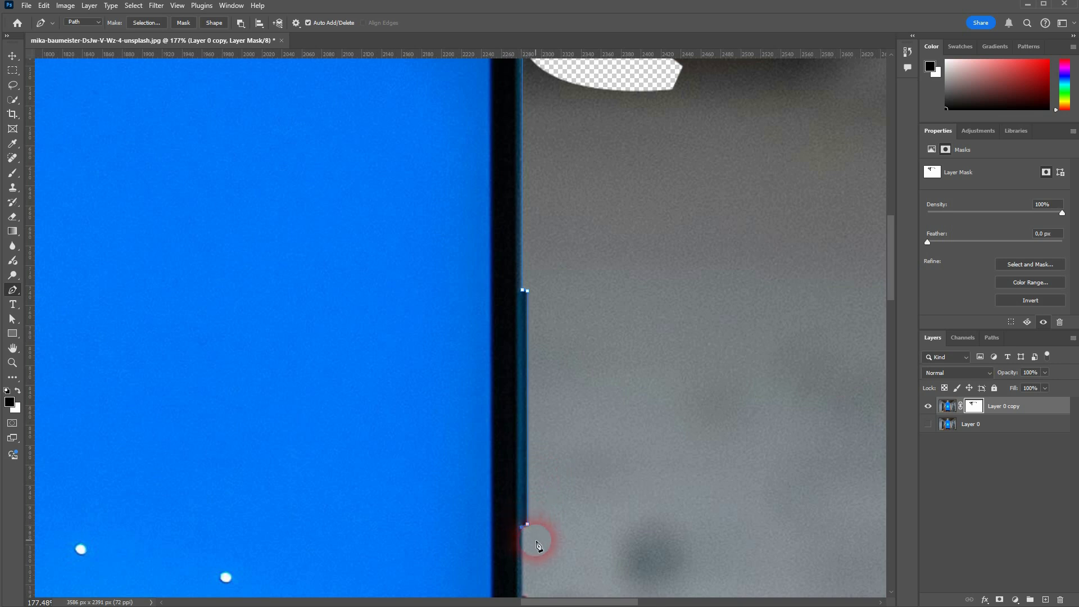
pyautogui.scroll(-5, 522, 531)
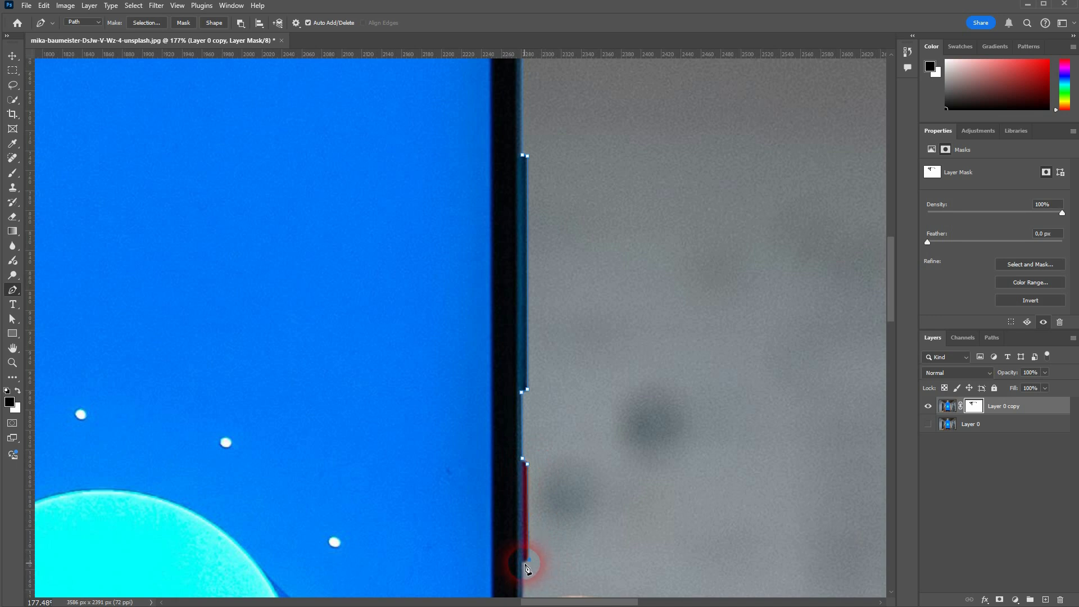
pyautogui.scroll(-5, 528, 568)
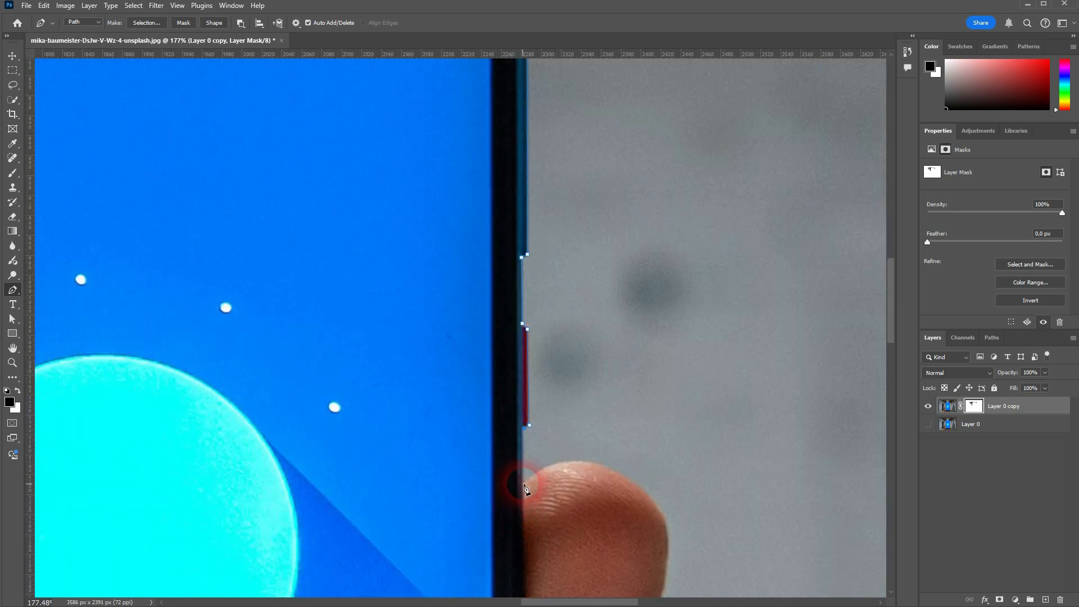
pyautogui.click(549, 466)
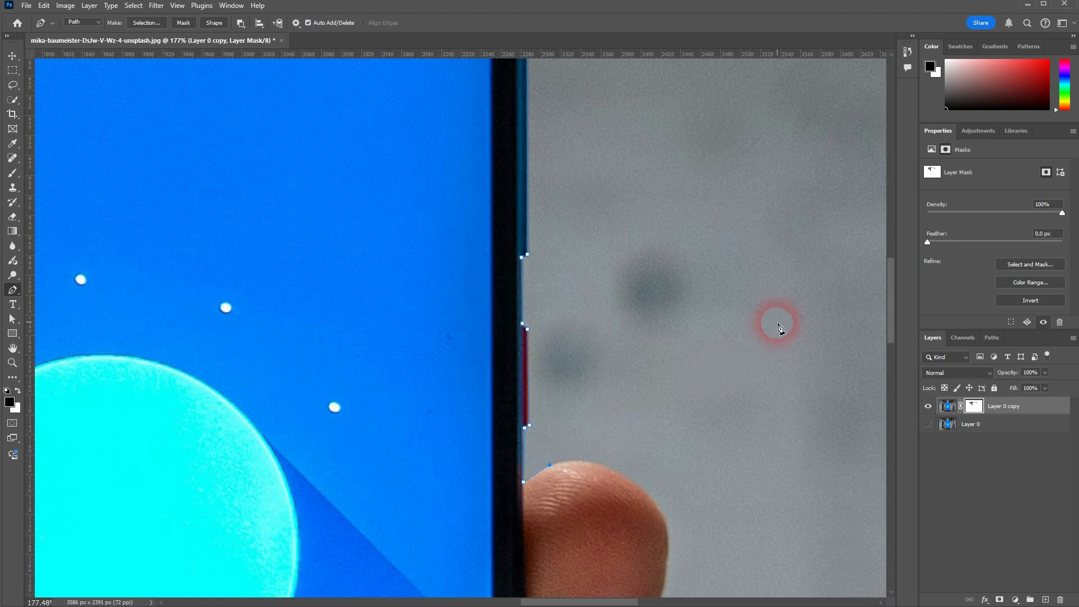
# Step: Close the right edge path by running it out through the wall and back up to its starting point below the phone's corner
pyautogui.click(799, 306)
pyautogui.scroll(12, 797, 236)
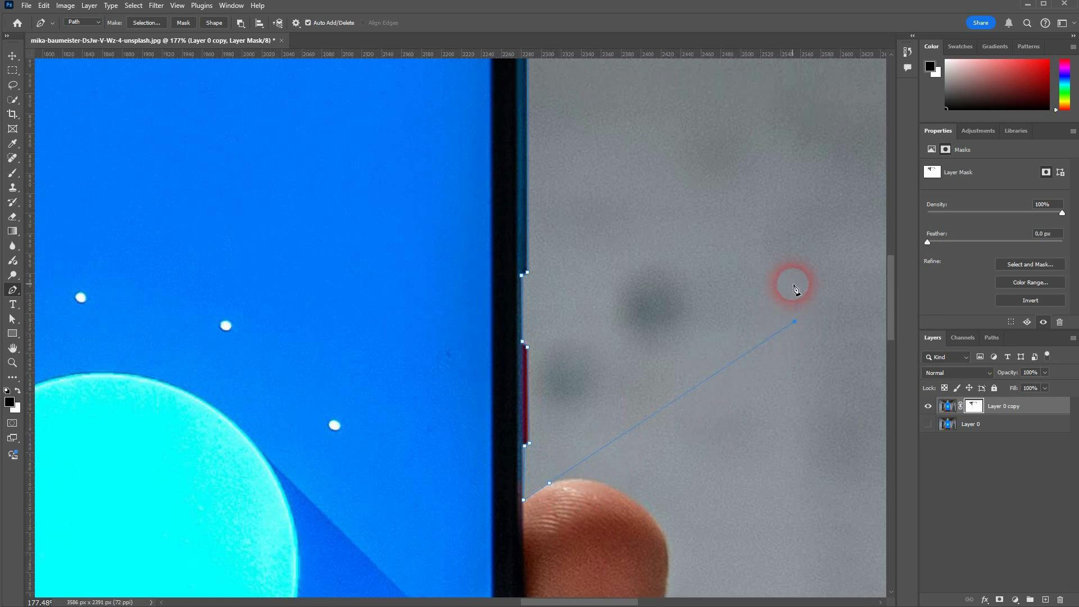
pyautogui.click(791, 189)
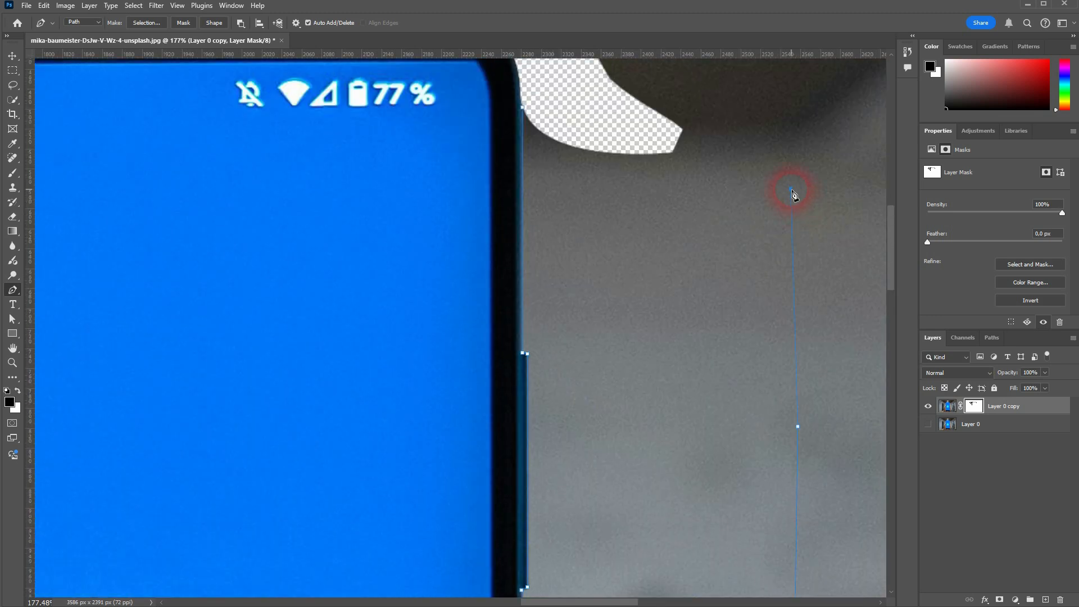
pyautogui.click(657, 88)
pyautogui.click(523, 107)
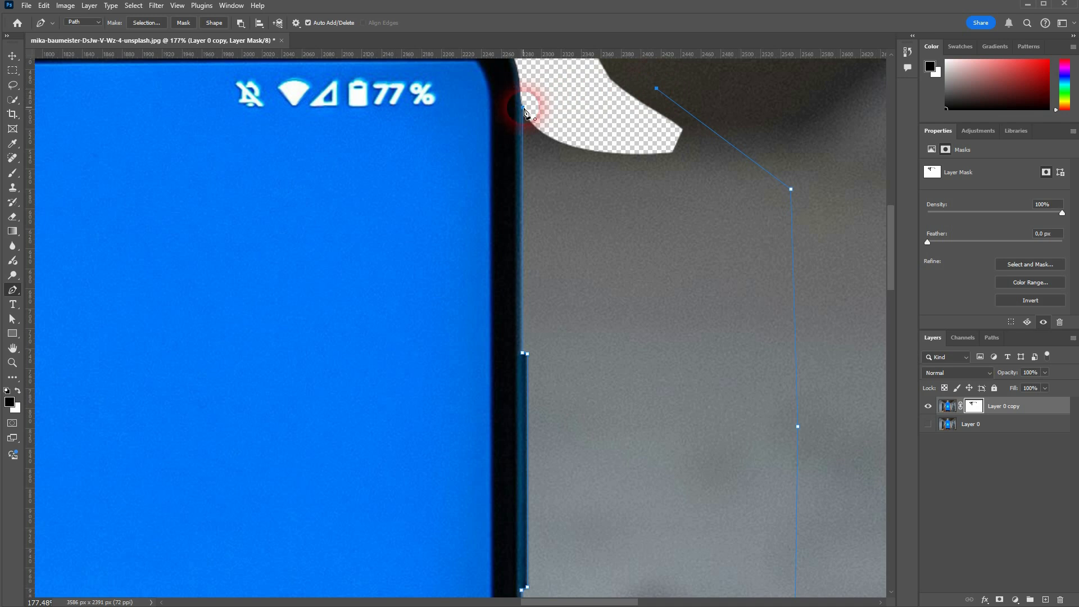
# Step: Convert the right edge path to a new anti-aliased selection with 0 px feather and invert the selection
pyautogui.click(146, 23)
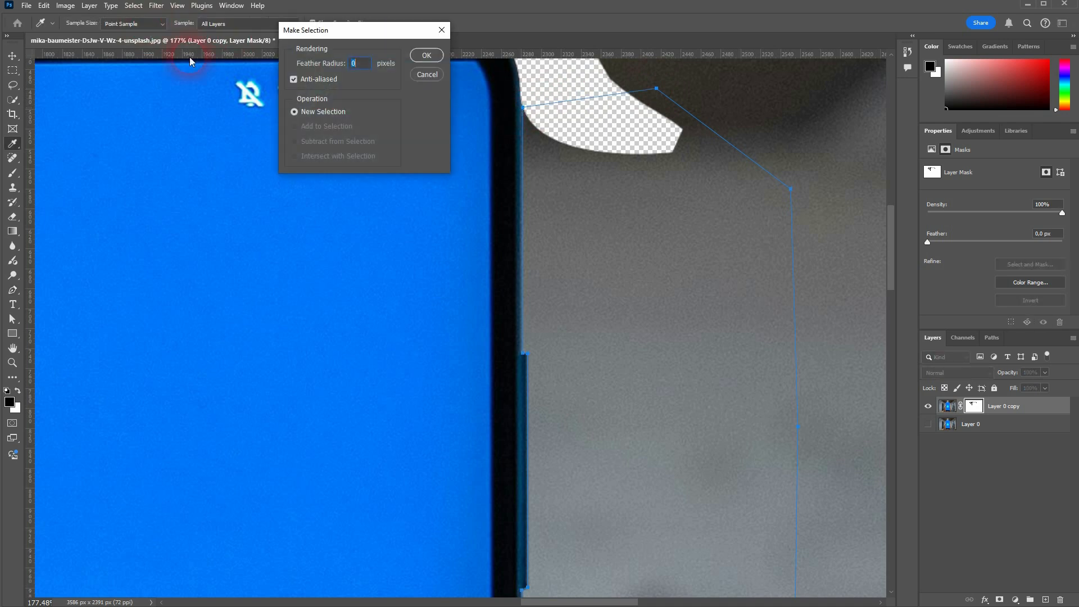
pyautogui.click(425, 56)
pyautogui.click(133, 5)
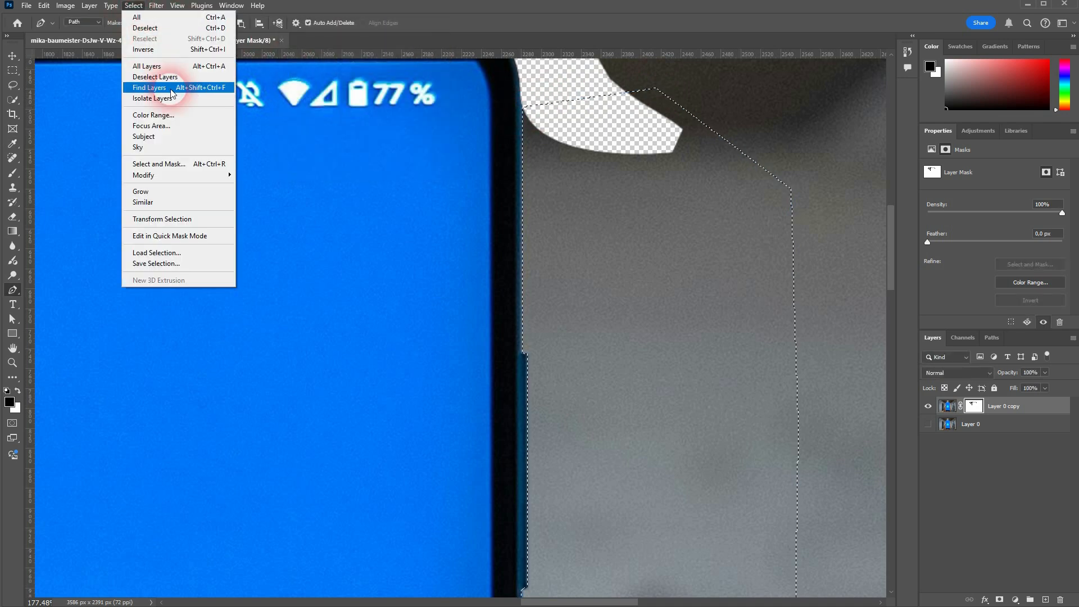
pyautogui.click(161, 50)
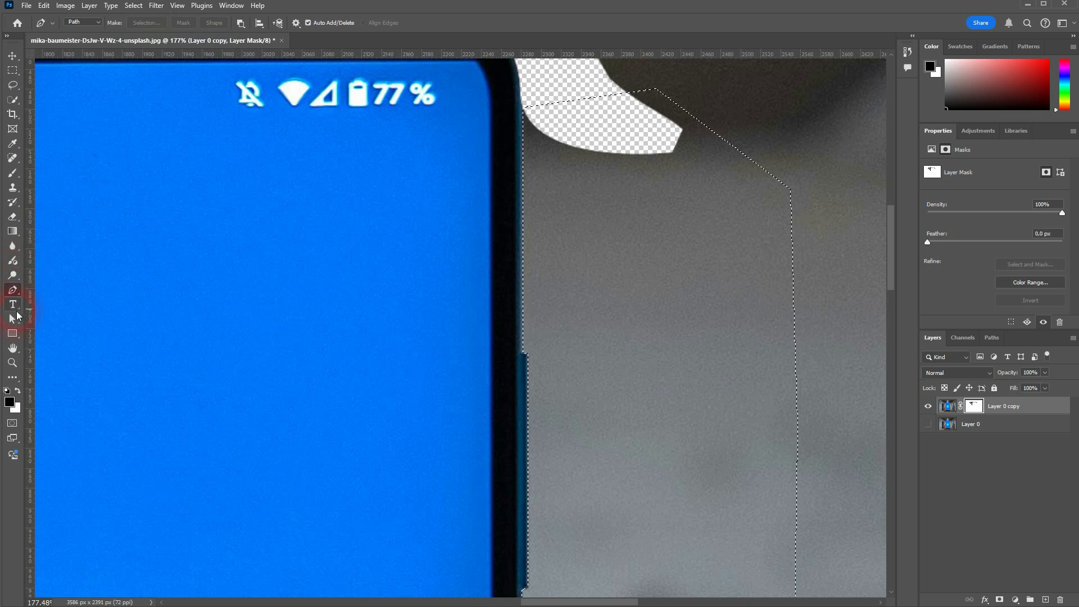
# Step: Brush black on the mask to hide the wall along the phone's right edge and above the fingertip, and deselect
pyautogui.click(13, 172)
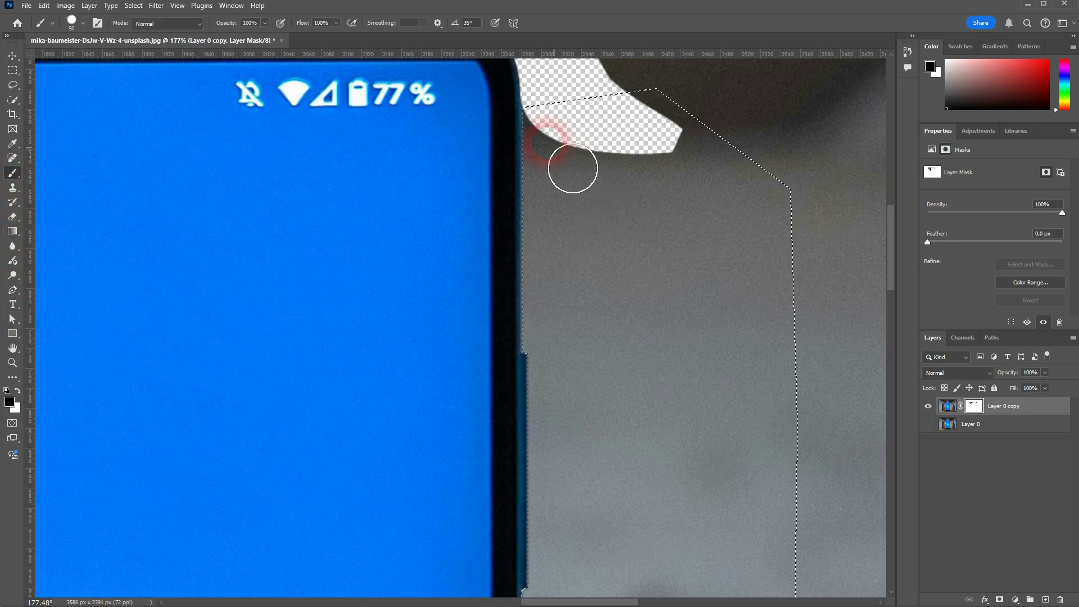
pyautogui.moveTo(573, 168)
pyautogui.mouseDown()
pyautogui.moveTo(564, 518)
pyautogui.moveTo(560, 508)
pyautogui.mouseUp()
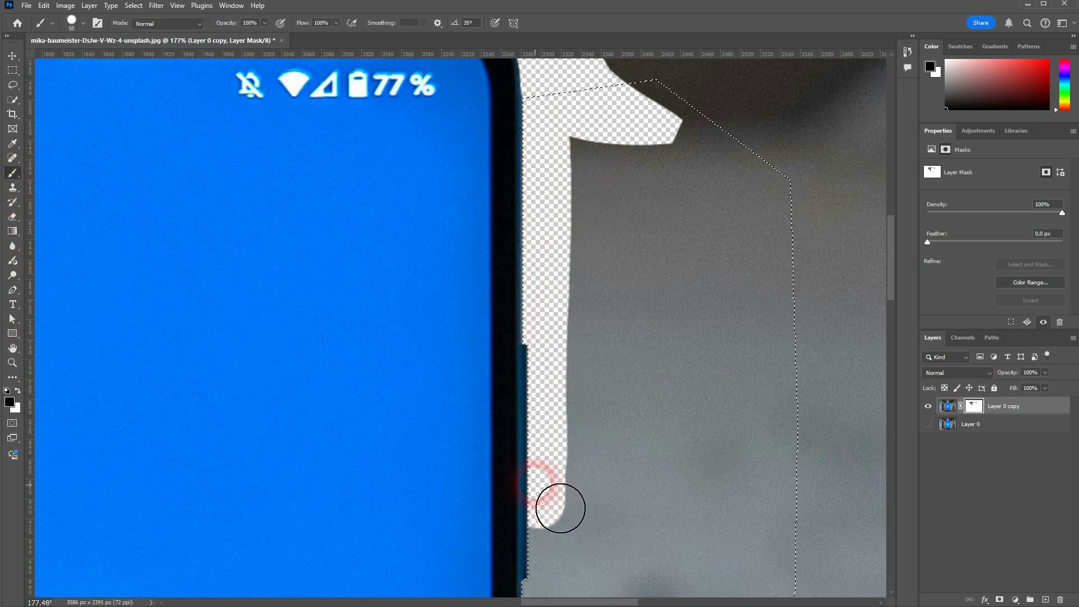
pyautogui.scroll(-5, 536, 484)
pyautogui.moveTo(548, 320); pyautogui.dragTo(545, 506)
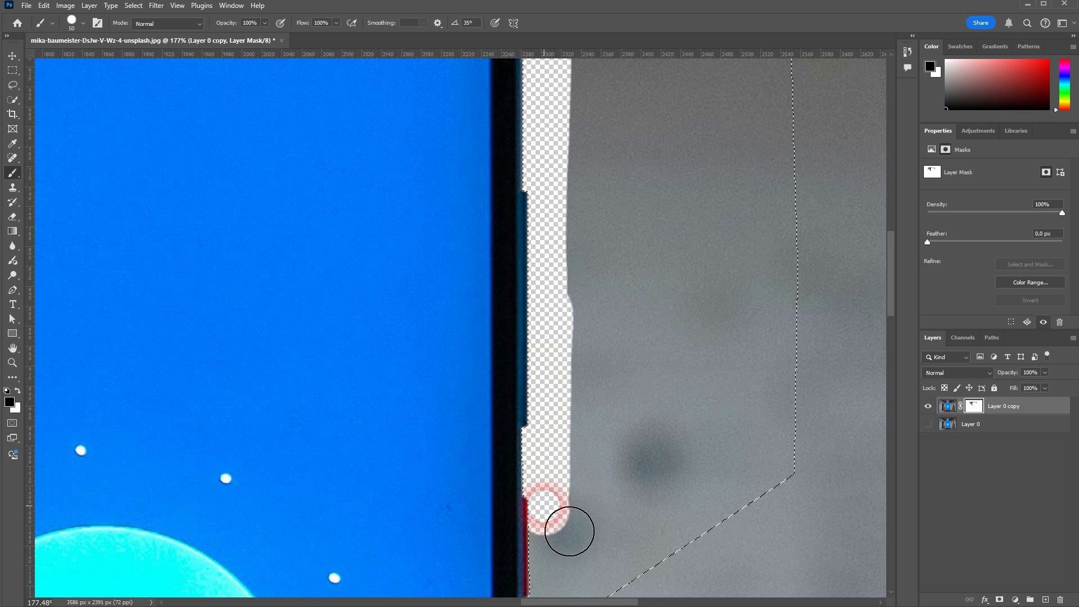
pyautogui.scroll(-3, 569, 531)
pyautogui.moveTo(566, 470)
pyautogui.mouseDown()
pyautogui.moveTo(571, 528)
pyautogui.moveTo(551, 562)
pyautogui.moveTo(765, 427)
pyautogui.moveTo(766, 404)
pyautogui.moveTo(641, 391)
pyautogui.moveTo(682, 282)
pyautogui.moveTo(695, 296)
pyautogui.mouseUp()
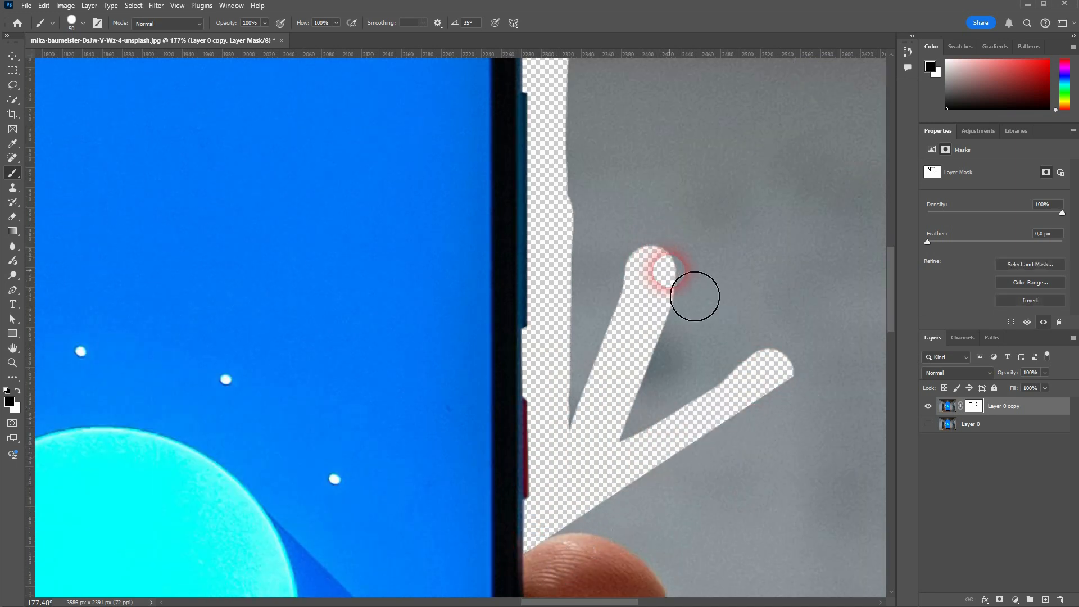
pyautogui.scroll(-8, 691, 287)
pyautogui.scroll(5, 755, 294)
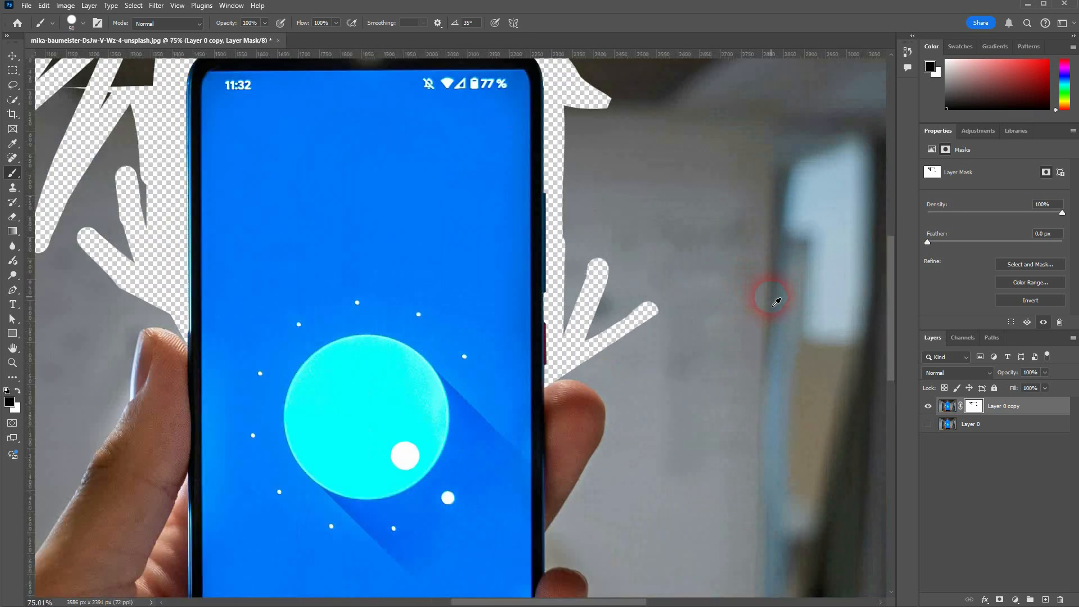
pyautogui.moveTo(564, 352); pyautogui.dragTo(733, 243)
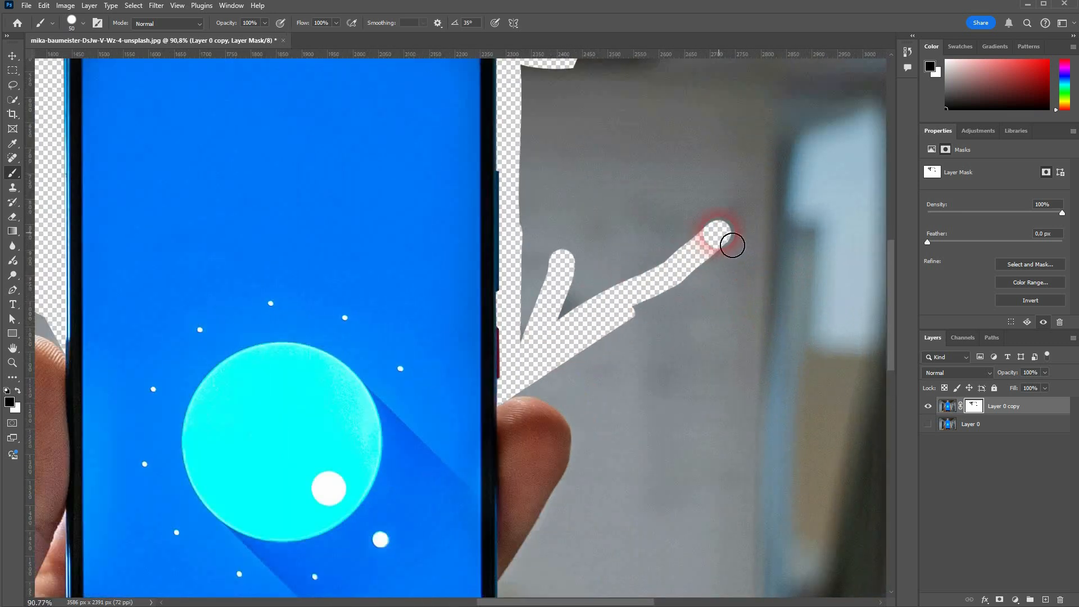
# Step: Set the brush size to 250 px and hide a wide area of wall to the right of the phone on the mask
pyautogui.scroll(1, 638, 187)
pyautogui.scroll(3, 639, 187)
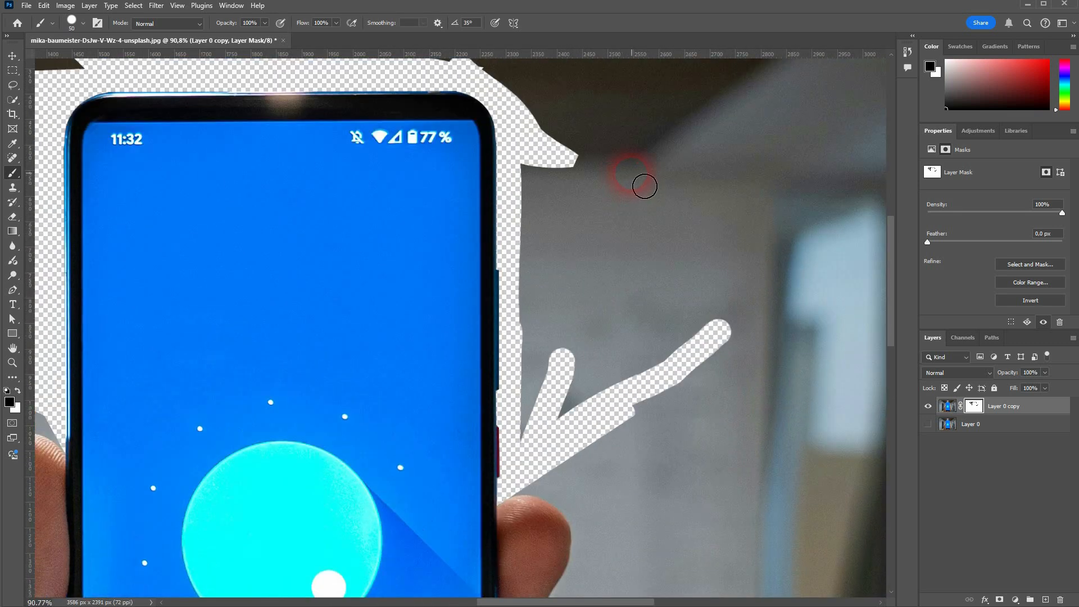
pyautogui.click(72, 27)
pyautogui.click(133, 50)
pyautogui.write('25')
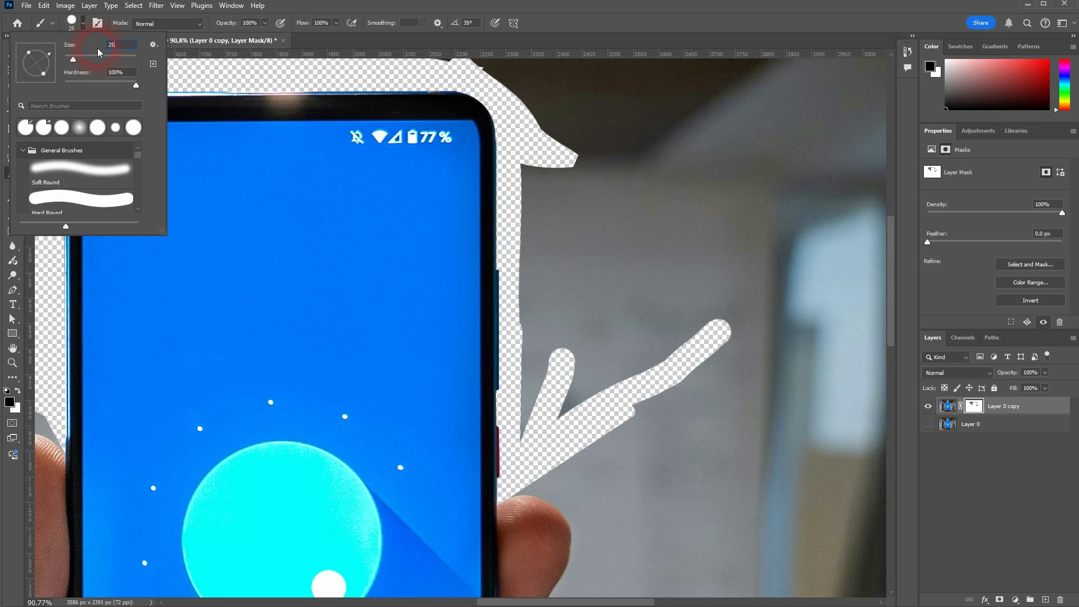
pyautogui.write('0')
pyautogui.press('Return')
pyautogui.moveTo(585, 397)
pyautogui.mouseDown()
pyautogui.moveTo(769, 236)
pyautogui.moveTo(595, 289)
pyautogui.moveTo(569, 320)
pyautogui.moveTo(568, 397)
pyautogui.moveTo(573, 193)
pyautogui.moveTo(716, 168)
pyautogui.mouseUp()
# Step: Brush black over the rest of the room on the mask, leaving only a narrow margin of background around the hand and fingers
pyautogui.scroll(-5, 697, 185)
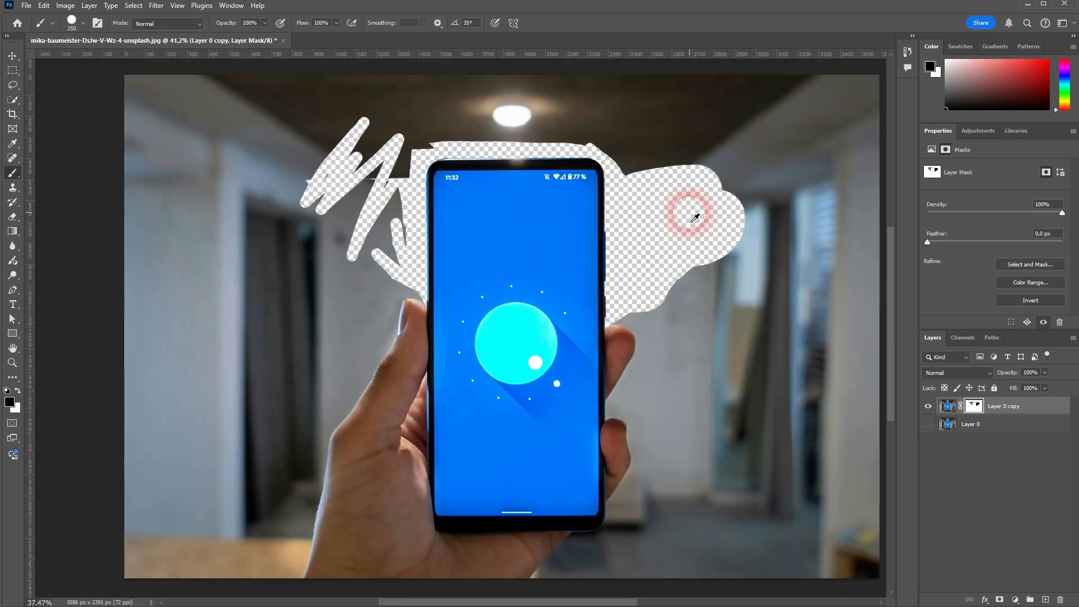
pyautogui.scroll(-3, 695, 218)
pyautogui.moveTo(723, 225)
pyautogui.mouseDown()
pyautogui.moveTo(835, 233)
pyautogui.moveTo(728, 225)
pyautogui.moveTo(823, 211)
pyautogui.moveTo(719, 195)
pyautogui.moveTo(825, 172)
pyautogui.moveTo(835, 199)
pyautogui.moveTo(823, 150)
pyautogui.moveTo(554, 138)
pyautogui.moveTo(353, 149)
pyautogui.moveTo(356, 210)
pyautogui.moveTo(395, 169)
pyautogui.moveTo(441, 166)
pyautogui.moveTo(374, 160)
pyautogui.moveTo(757, 168)
pyautogui.moveTo(744, 184)
pyautogui.moveTo(677, 189)
pyautogui.moveTo(677, 204)
pyautogui.moveTo(648, 177)
pyautogui.moveTo(528, 179)
pyautogui.moveTo(476, 256)
pyautogui.moveTo(493, 162)
pyautogui.moveTo(441, 226)
pyautogui.moveTo(416, 225)
pyautogui.moveTo(444, 192)
pyautogui.moveTo(413, 224)
pyautogui.moveTo(398, 205)
pyautogui.moveTo(365, 243)
pyautogui.moveTo(387, 169)
pyautogui.moveTo(355, 267)
pyautogui.moveTo(364, 486)
pyautogui.moveTo(383, 221)
pyautogui.moveTo(393, 462)
pyautogui.moveTo(411, 246)
pyautogui.moveTo(455, 234)
pyautogui.moveTo(449, 289)
pyautogui.moveTo(508, 228)
pyautogui.moveTo(518, 238)
pyautogui.moveTo(510, 261)
pyautogui.moveTo(410, 357)
pyautogui.moveTo(406, 436)
pyautogui.moveTo(442, 271)
pyautogui.moveTo(420, 287)
pyautogui.moveTo(453, 313)
pyautogui.moveTo(424, 387)
pyautogui.moveTo(573, 543)
pyautogui.mouseUp()
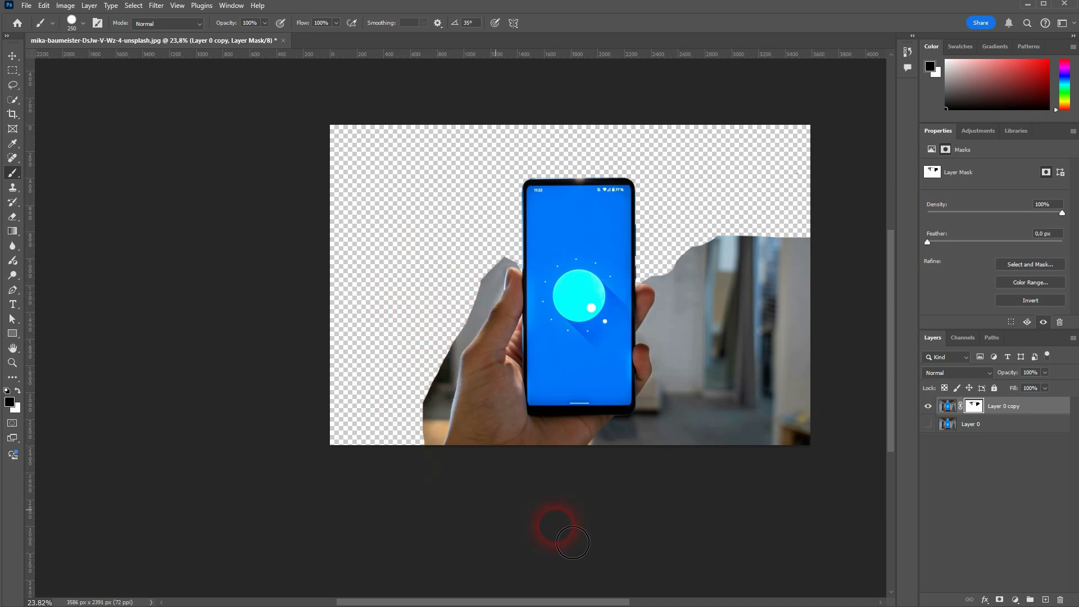
pyautogui.moveTo(653, 493)
pyautogui.mouseDown()
pyautogui.moveTo(652, 434)
pyautogui.moveTo(682, 385)
pyautogui.moveTo(693, 317)
pyautogui.moveTo(718, 265)
pyautogui.moveTo(804, 241)
pyautogui.moveTo(706, 294)
pyautogui.moveTo(709, 352)
pyautogui.moveTo(717, 301)
pyautogui.moveTo(675, 437)
pyautogui.moveTo(766, 433)
pyautogui.moveTo(825, 369)
pyautogui.moveTo(804, 256)
pyautogui.moveTo(791, 429)
pyautogui.moveTo(788, 246)
pyautogui.moveTo(770, 426)
pyautogui.moveTo(761, 270)
pyautogui.moveTo(737, 424)
pyautogui.moveTo(737, 446)
pyautogui.moveTo(754, 453)
pyautogui.mouseUp()
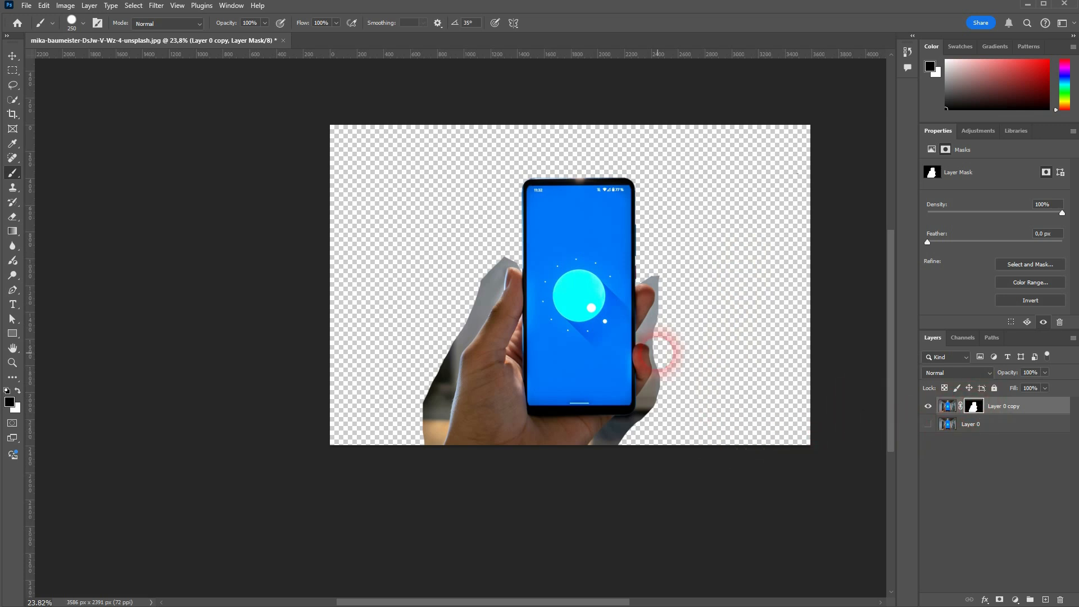
# Step: Draw a closed Pen path that curves along the top of the thumb from the phone's left edge and encloses the background above it
pyautogui.scroll(-1, 659, 353)
pyautogui.click(11, 291)
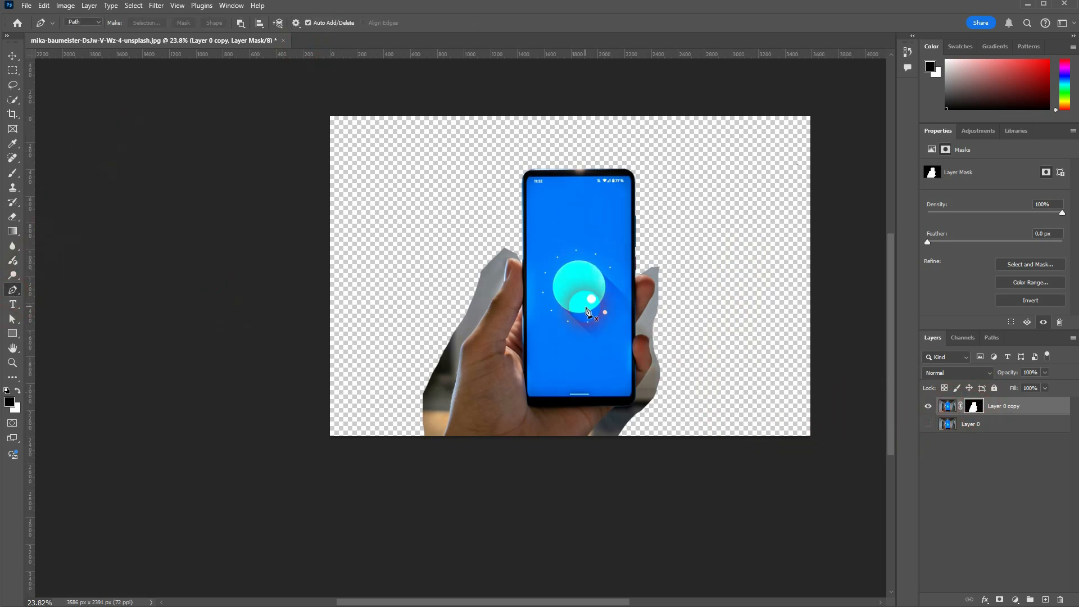
pyautogui.scroll(10, 491, 284)
pyautogui.scroll(5, 492, 284)
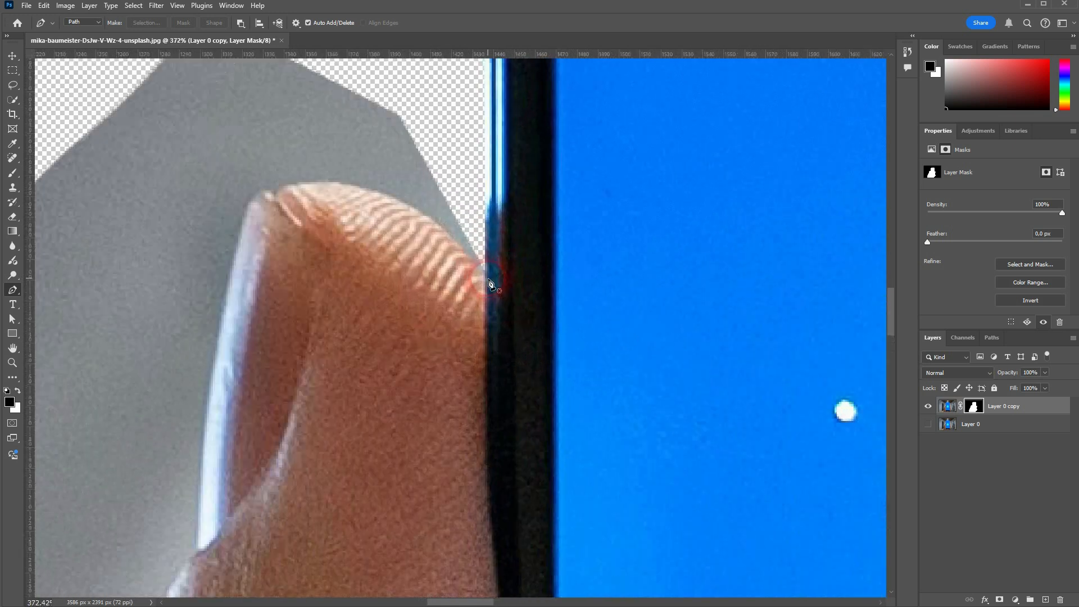
pyautogui.click(483, 283)
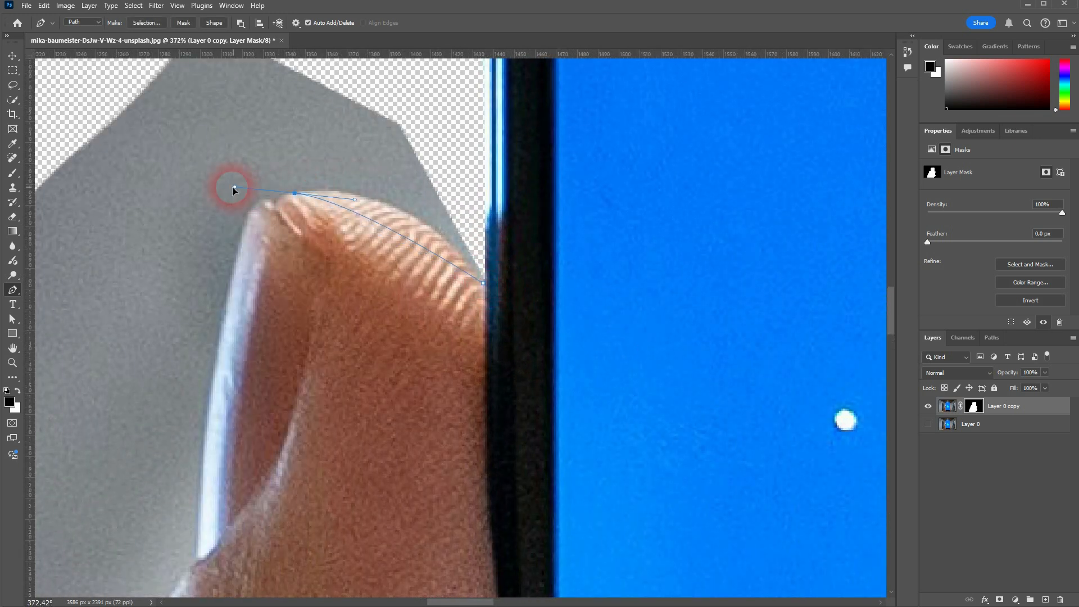
pyautogui.moveTo(128, 202); pyautogui.dragTo(157, 201)
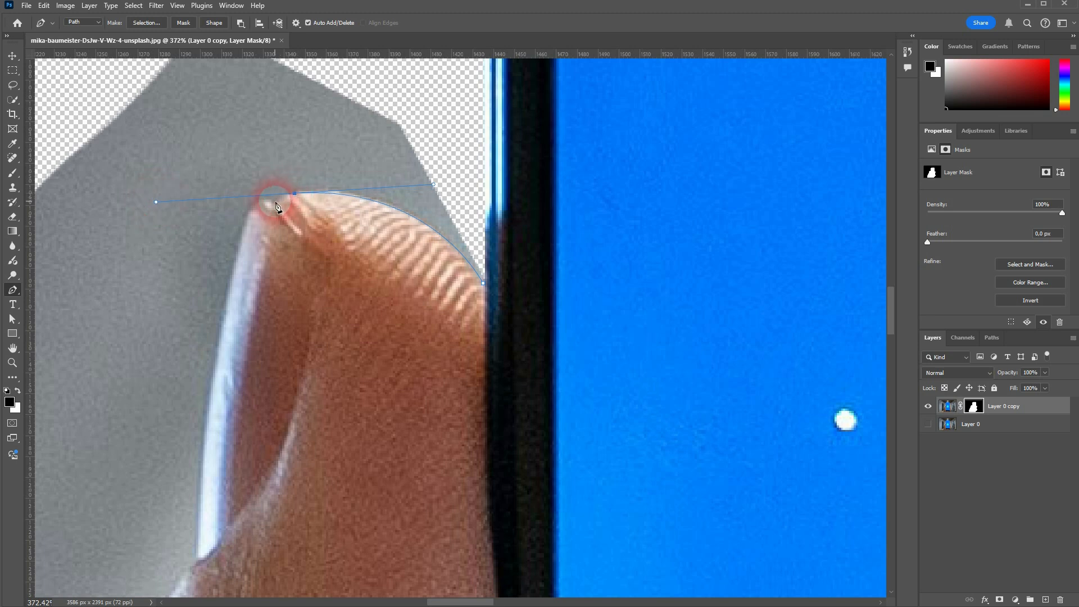
pyautogui.hotkey('ctrl', 'z')
pyautogui.click(211, 111)
pyautogui.click(404, 82)
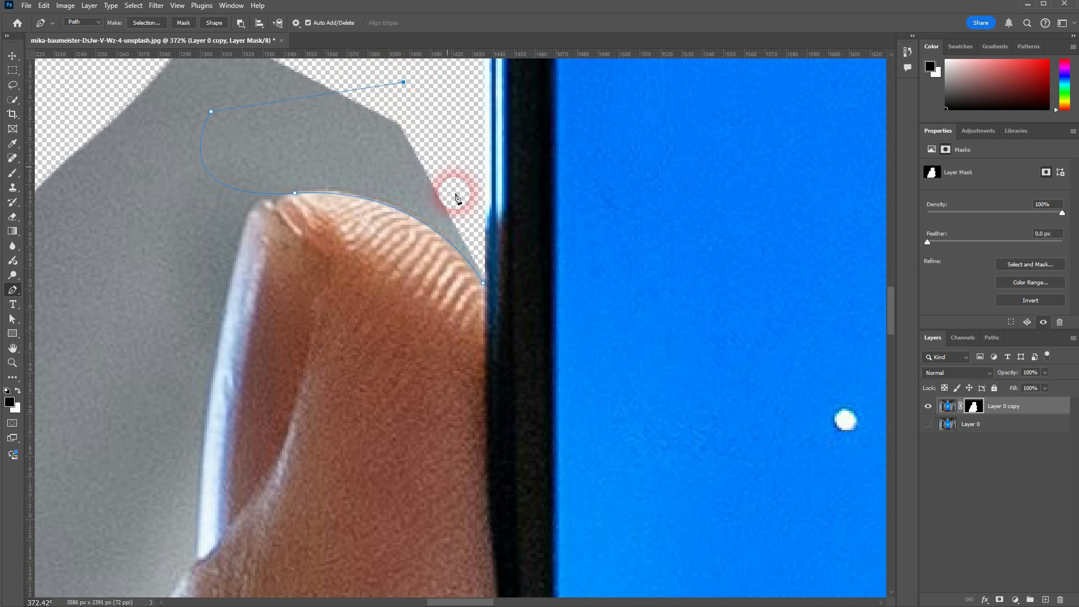
pyautogui.click(479, 231)
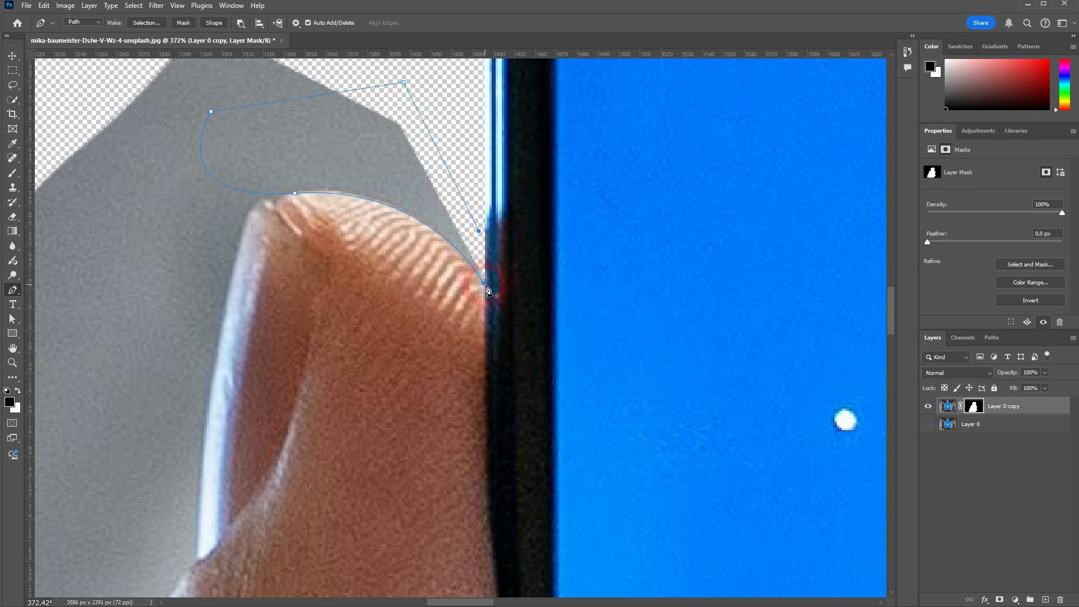
# Step: Convert the thumb tip path to a selection and invert the selection
pyautogui.click(161, 26)
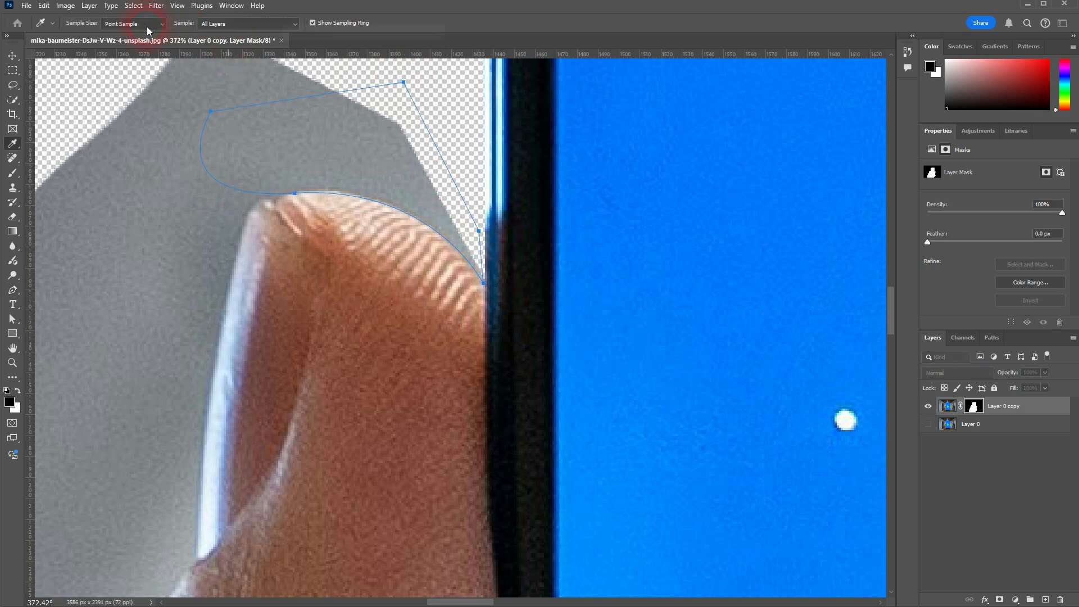
pyautogui.click(425, 56)
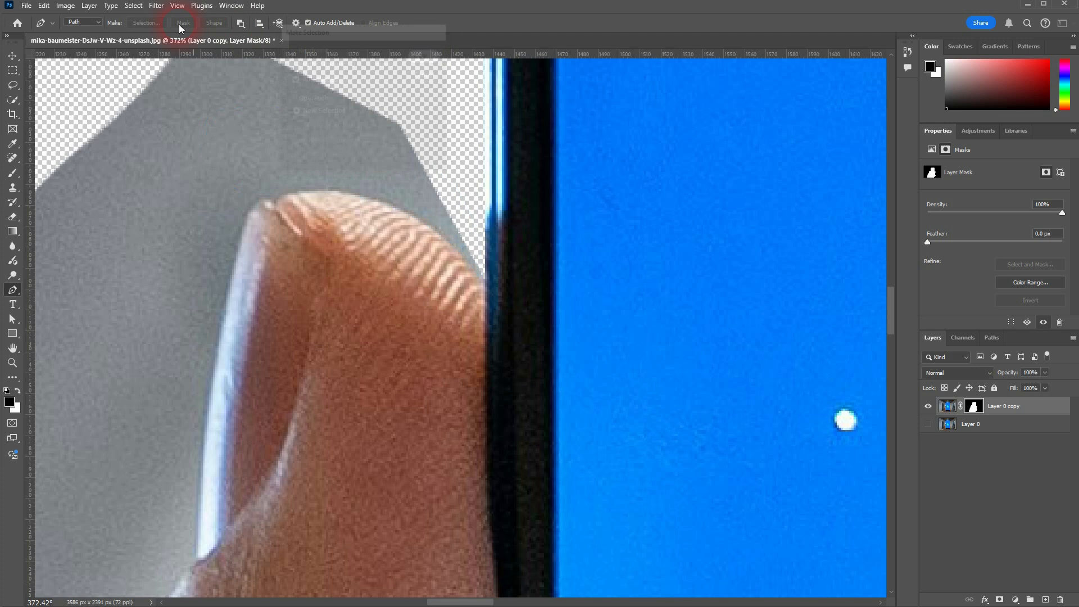
pyautogui.click(132, 8)
pyautogui.click(161, 49)
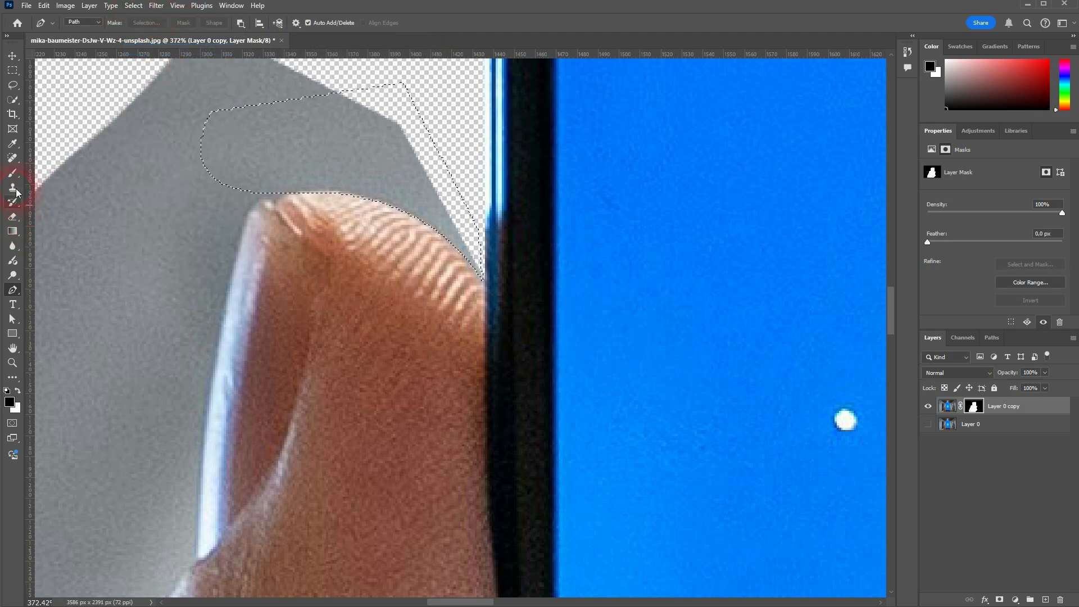
# Step: Set the brush size to 50 px, paint black on the mask over the selected background above the thumb tip, and deselect
pyautogui.click(12, 173)
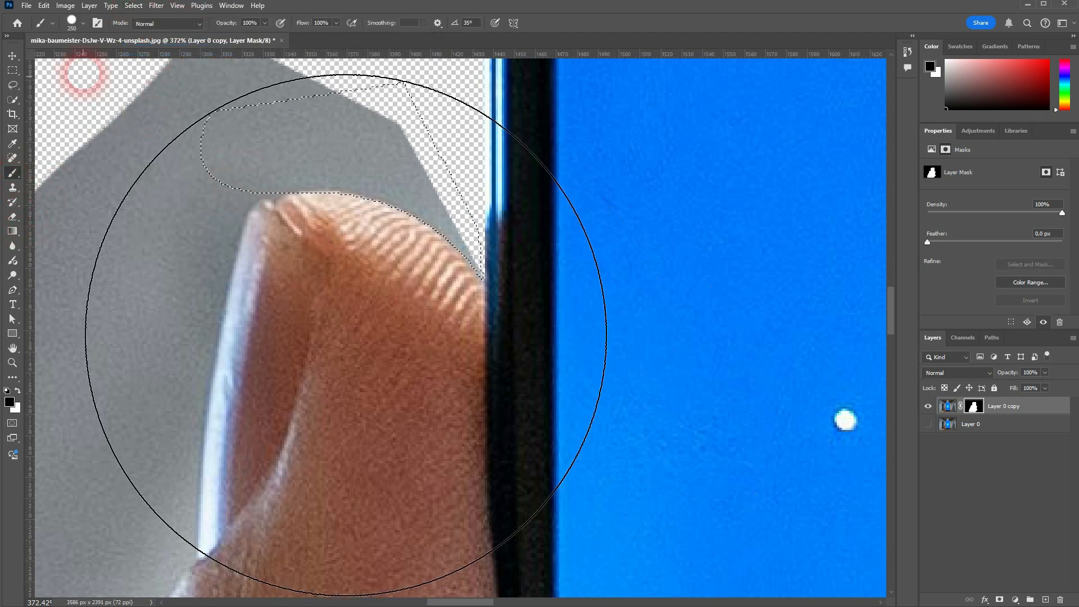
pyautogui.click(72, 22)
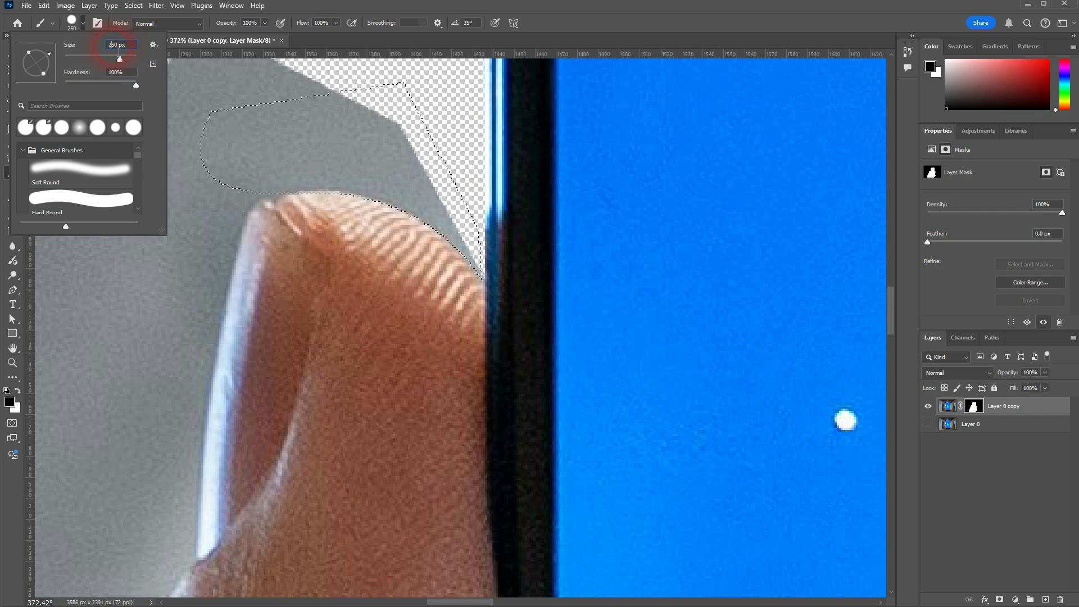
pyautogui.write('50')
pyautogui.press('Return')
pyautogui.moveTo(349, 152)
pyautogui.mouseDown()
pyautogui.moveTo(222, 168)
pyautogui.moveTo(385, 189)
pyautogui.mouseUp()
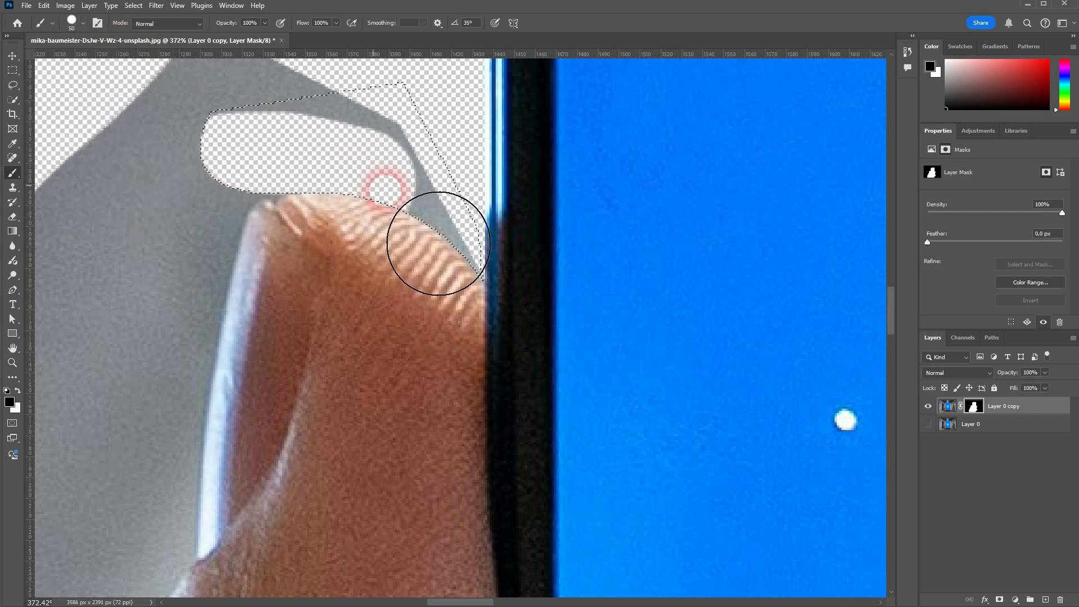
pyautogui.moveTo(439, 244)
pyautogui.mouseDown()
pyautogui.moveTo(492, 315)
pyautogui.moveTo(458, 212)
pyautogui.moveTo(241, 173)
pyautogui.moveTo(223, 218)
pyautogui.mouseUp()
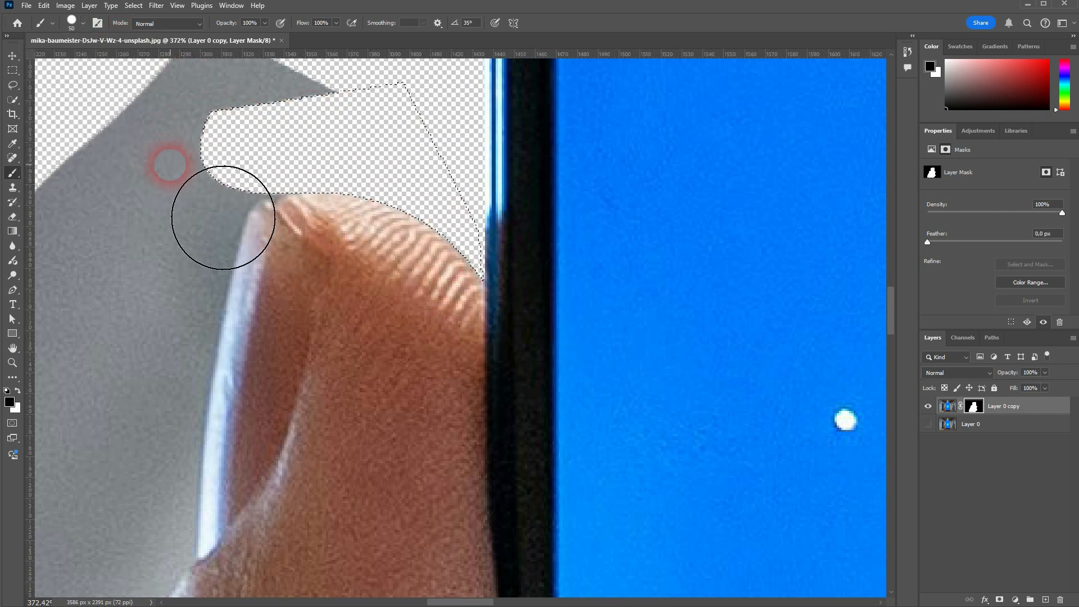
pyautogui.hotkey('ctrl', 'd')
# Step: Start a Pen path at the top of the thumb tip and trace it around the nail corner and along the nail's outer edge
pyautogui.click(12, 290)
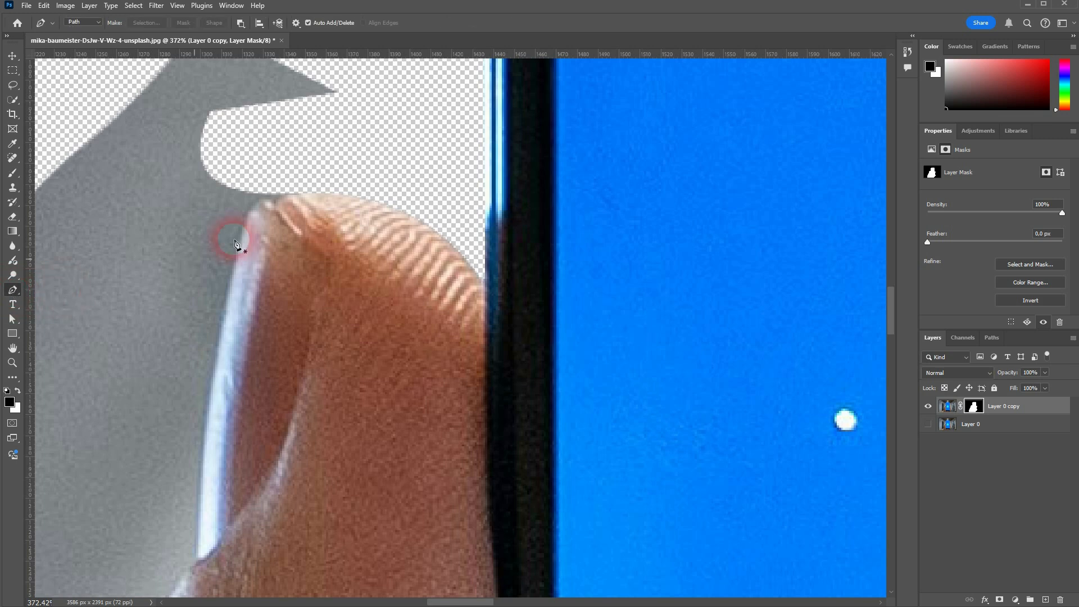
pyautogui.click(300, 194)
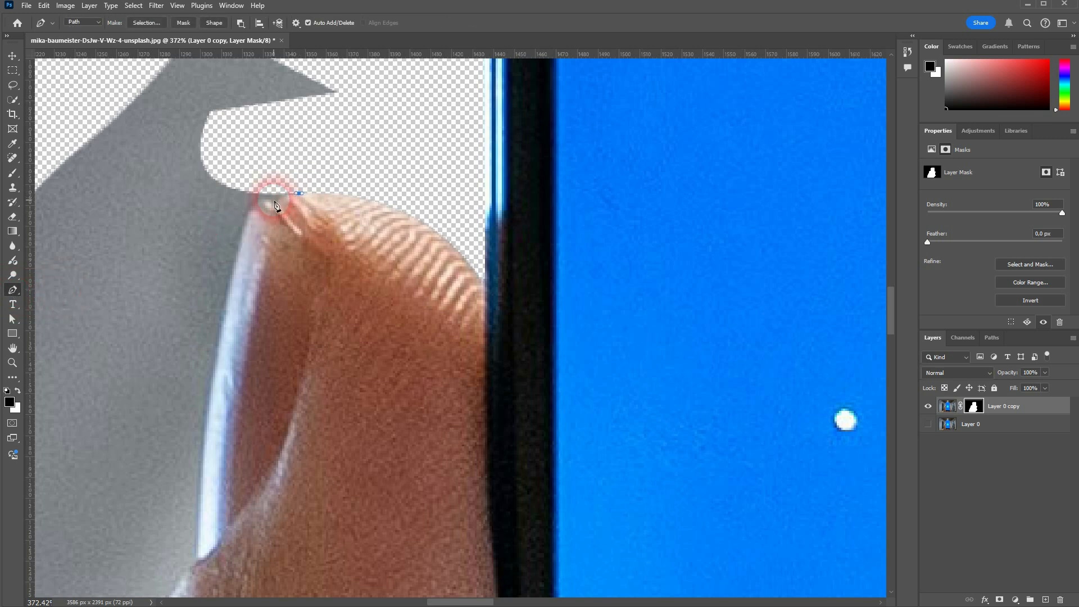
pyautogui.click(264, 200)
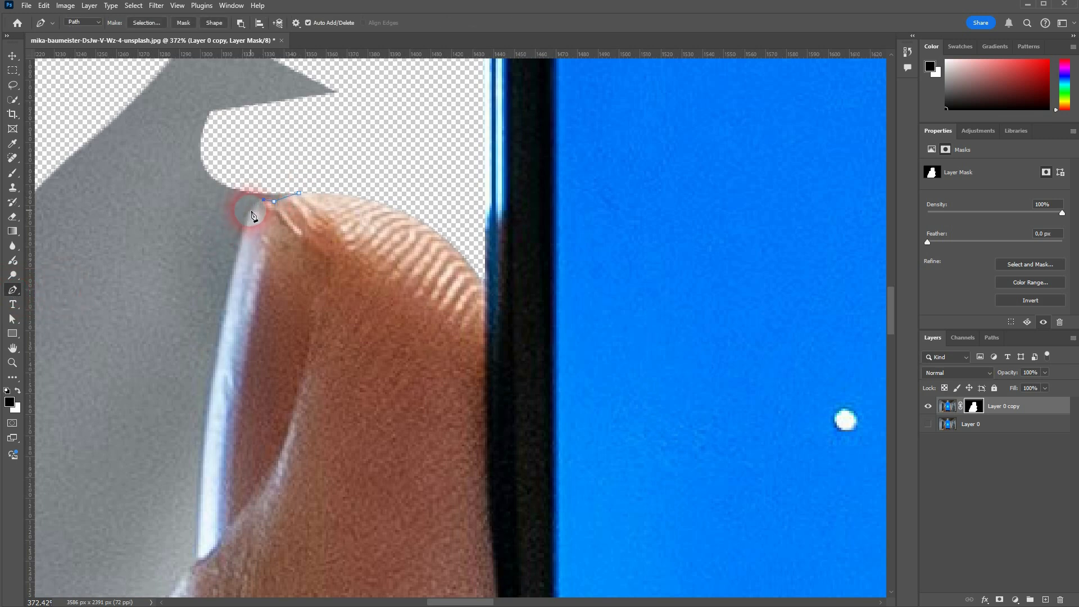
pyautogui.click(251, 211)
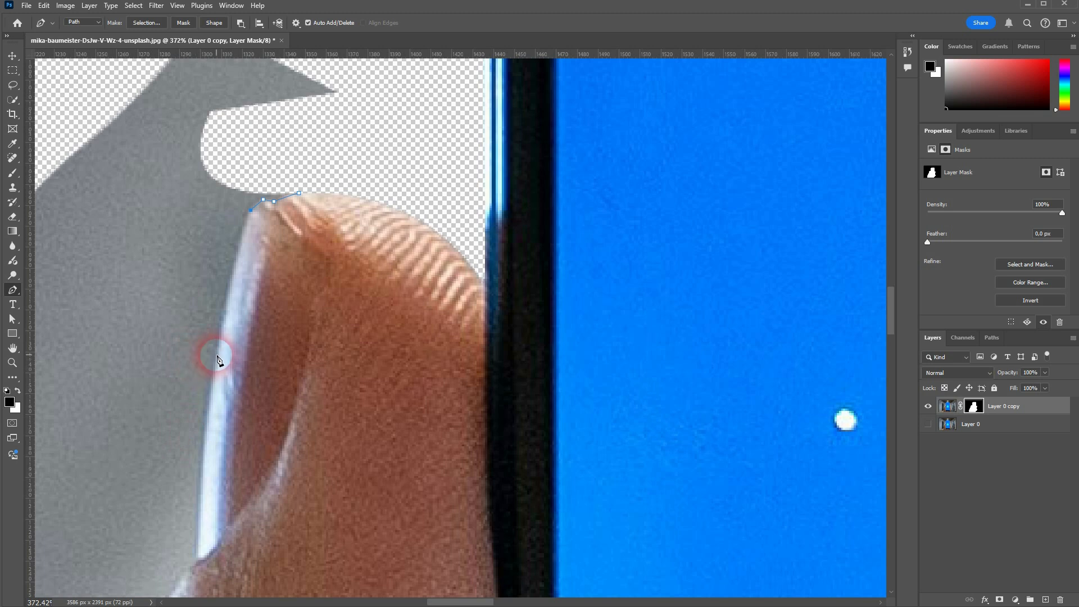
pyautogui.click(201, 469)
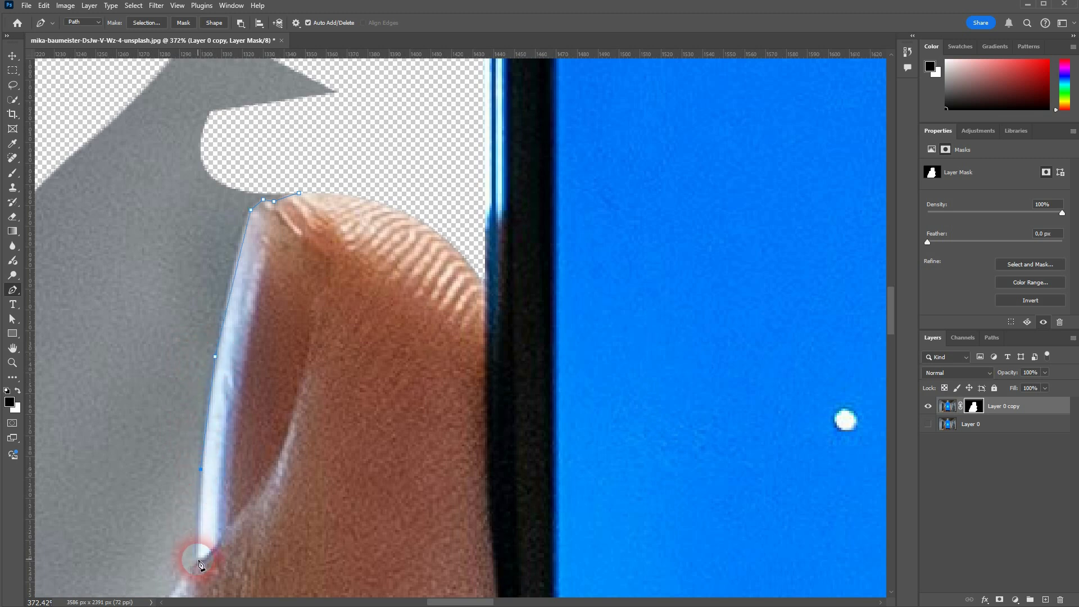
# Step: Continue the path past the base of the thumbnail and along the skin edge just below it
pyautogui.scroll(-8, 198, 543)
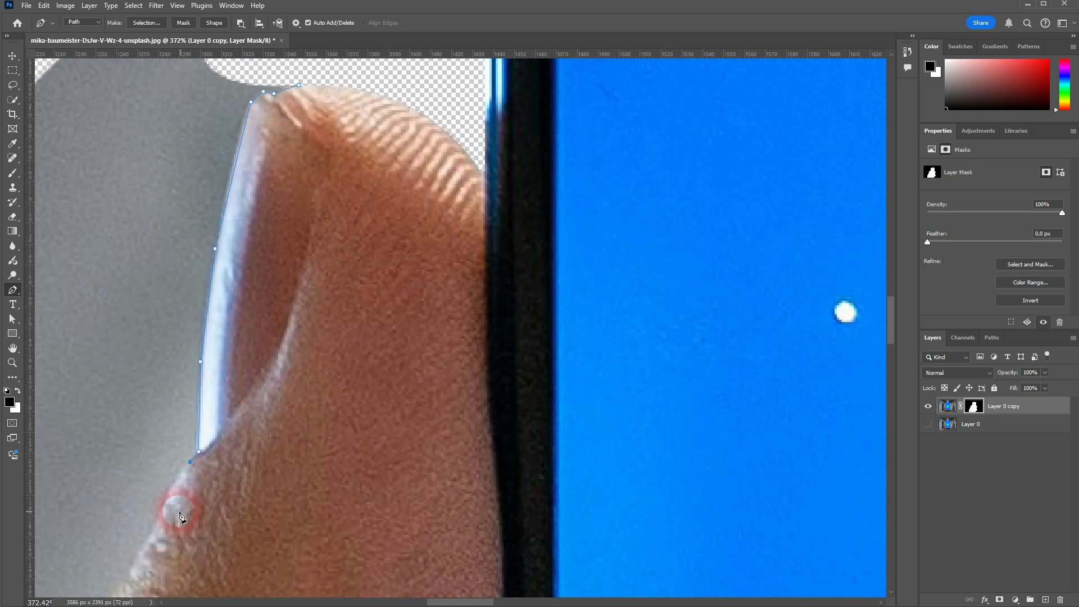
pyautogui.click(190, 355)
pyautogui.click(167, 386)
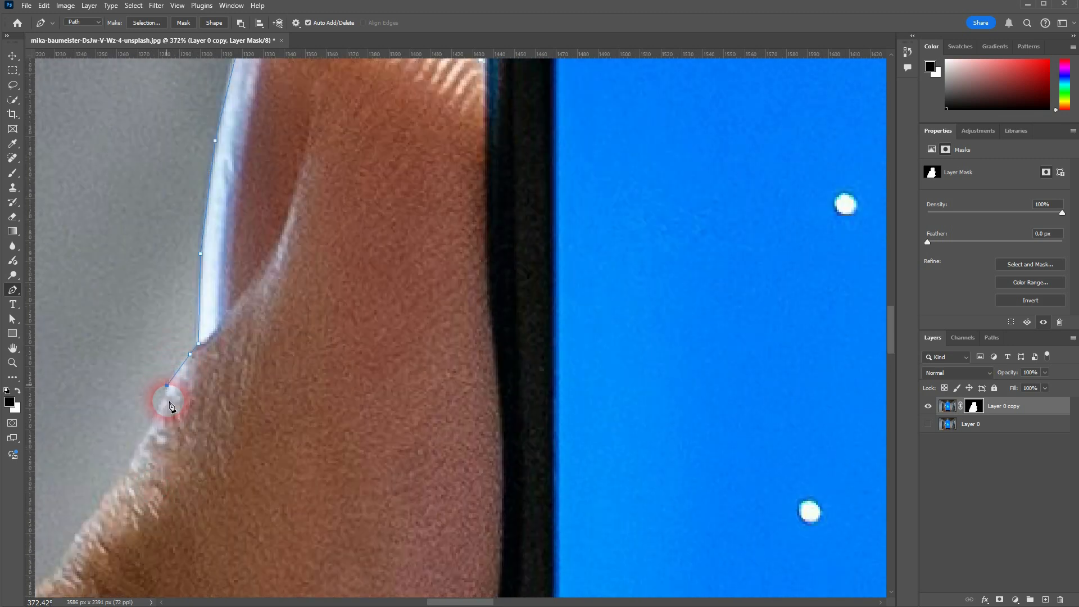
pyautogui.click(140, 442)
pyautogui.click(119, 486)
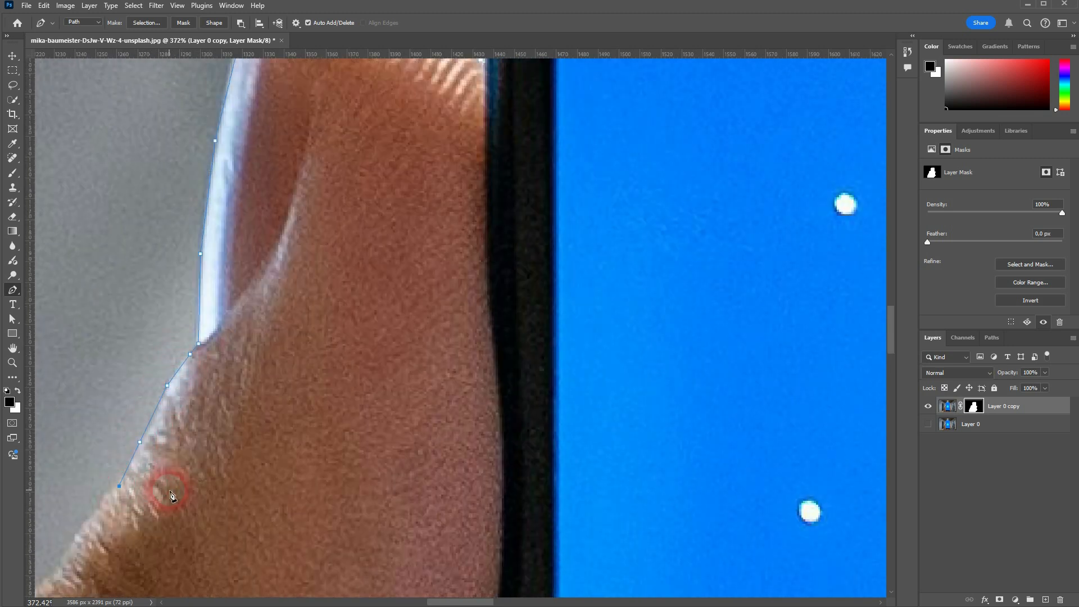
# Step: Extend the path with closely spaced points along the wrinkled thumb joint and the straighter edge of the lower thumb
pyautogui.moveTo(328, 415); pyautogui.dragTo(628, 162)
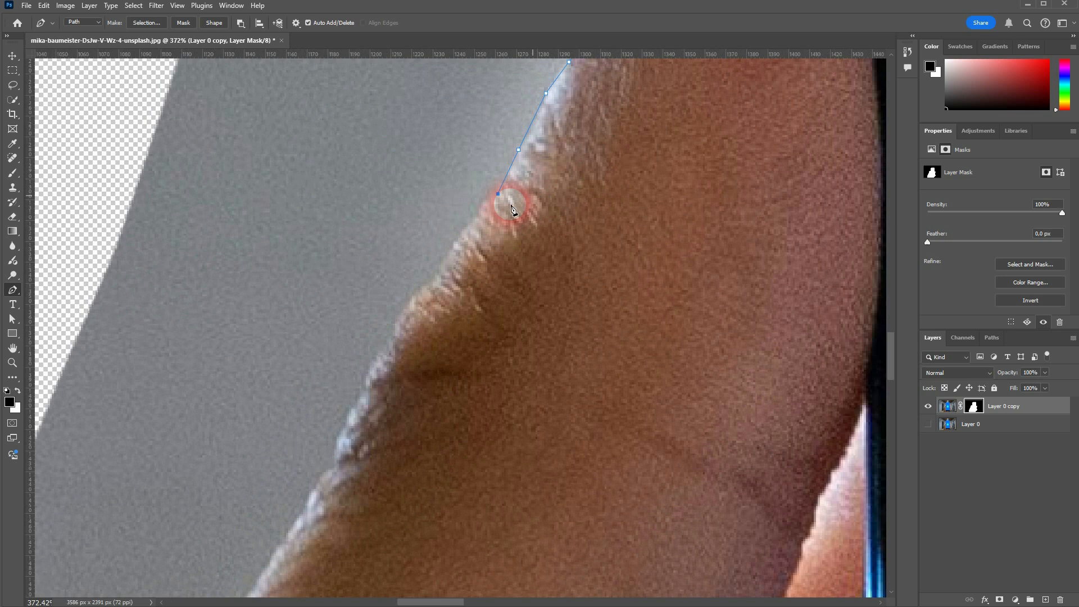
pyautogui.click(476, 214)
pyautogui.click(458, 240)
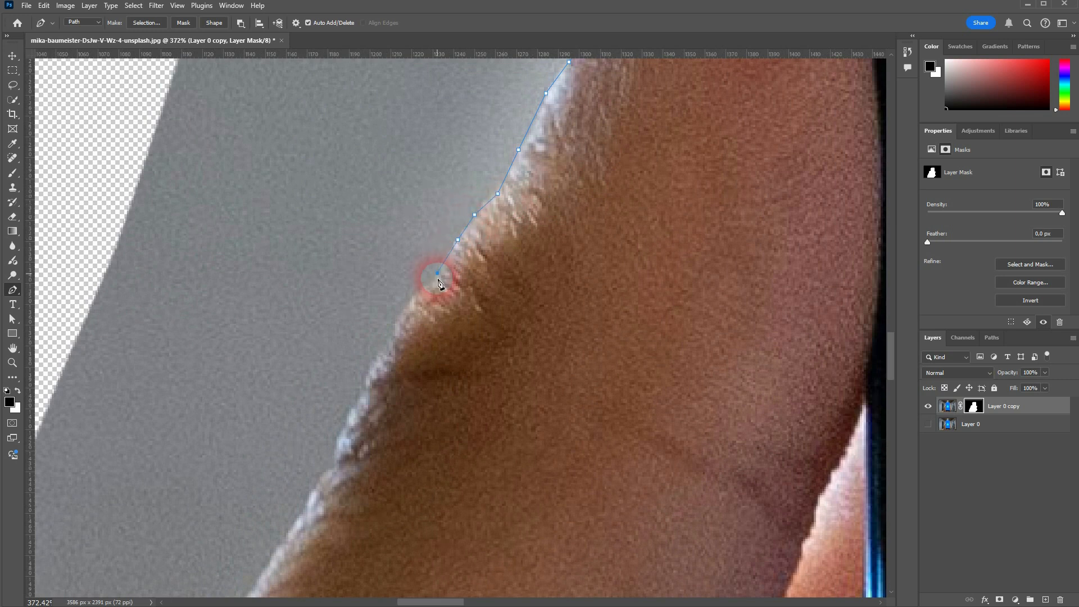
pyautogui.click(421, 290)
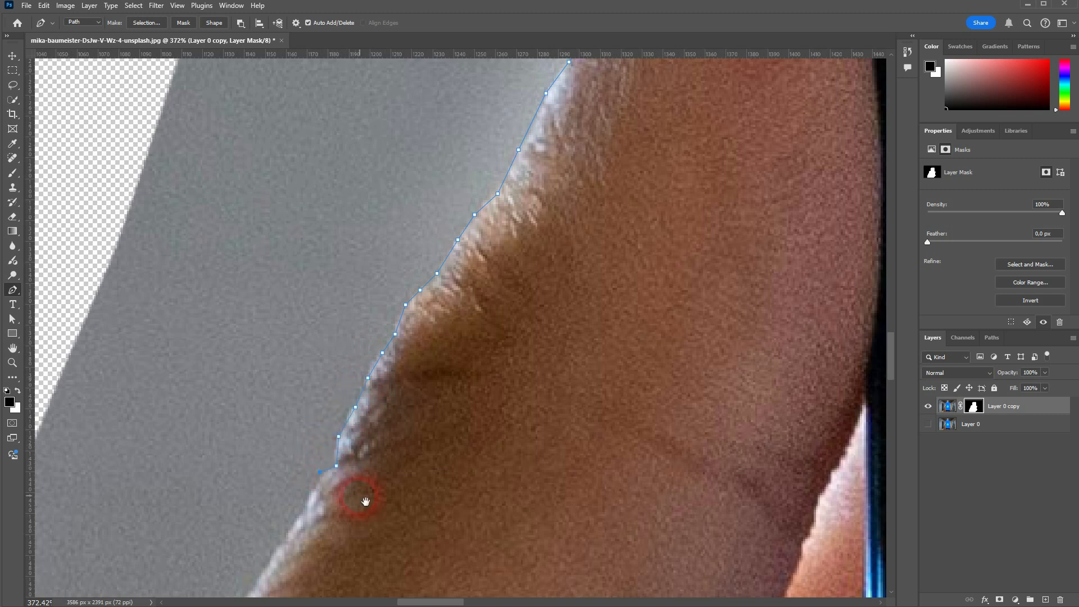
pyautogui.moveTo(366, 501); pyautogui.dragTo(558, 157)
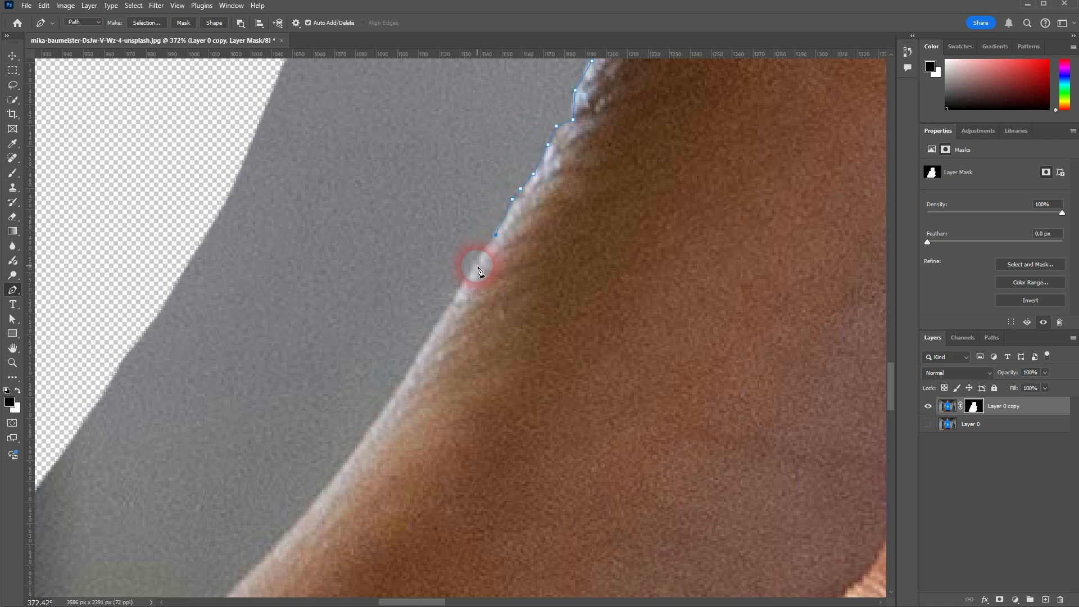
pyautogui.click(448, 308)
pyautogui.click(416, 355)
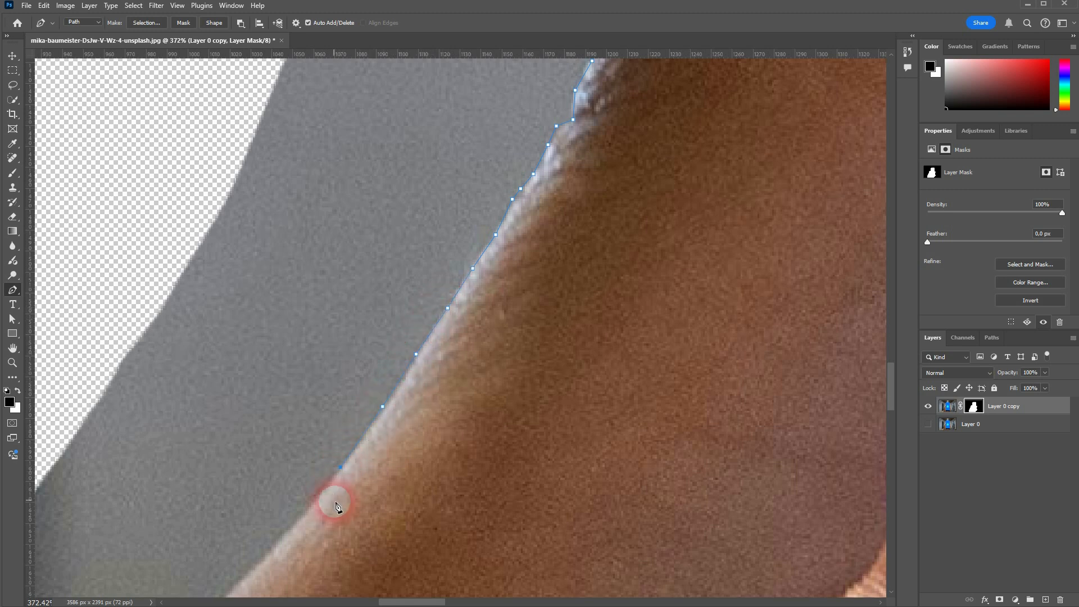
# Step: Carry the path around the bend at the base of the thumb and onto the pale outer edge of the hand
pyautogui.moveTo(337, 506); pyautogui.dragTo(604, 197)
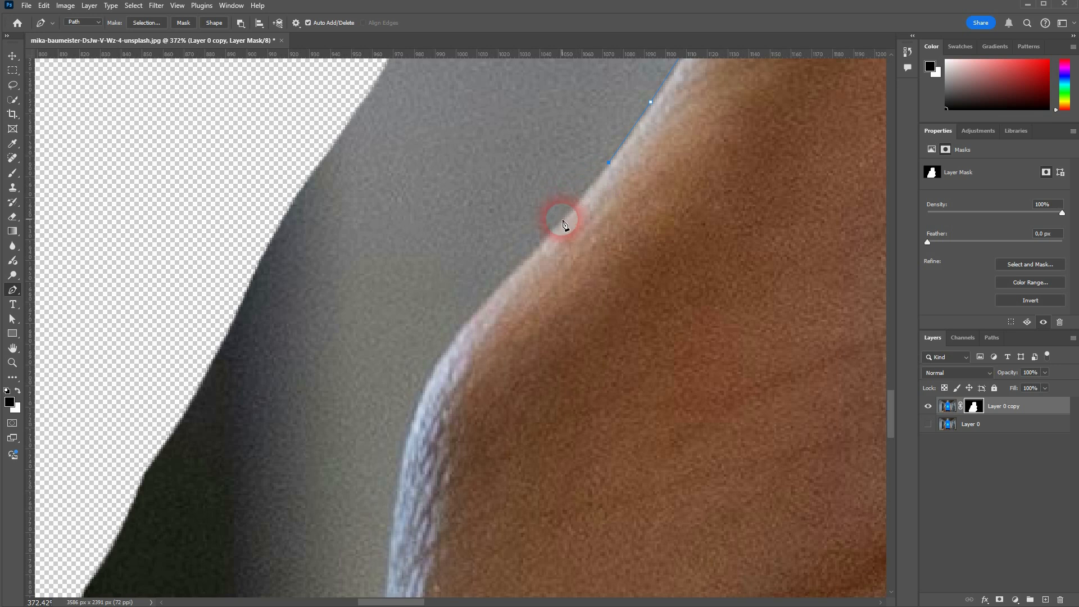
pyautogui.click(523, 263)
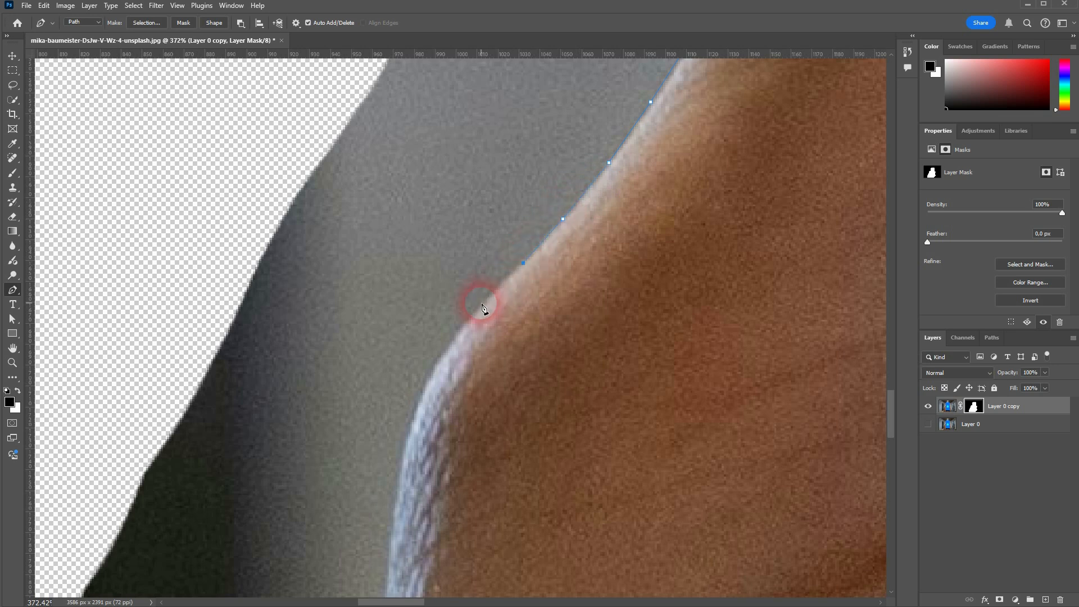
pyautogui.click(481, 304)
pyautogui.click(415, 417)
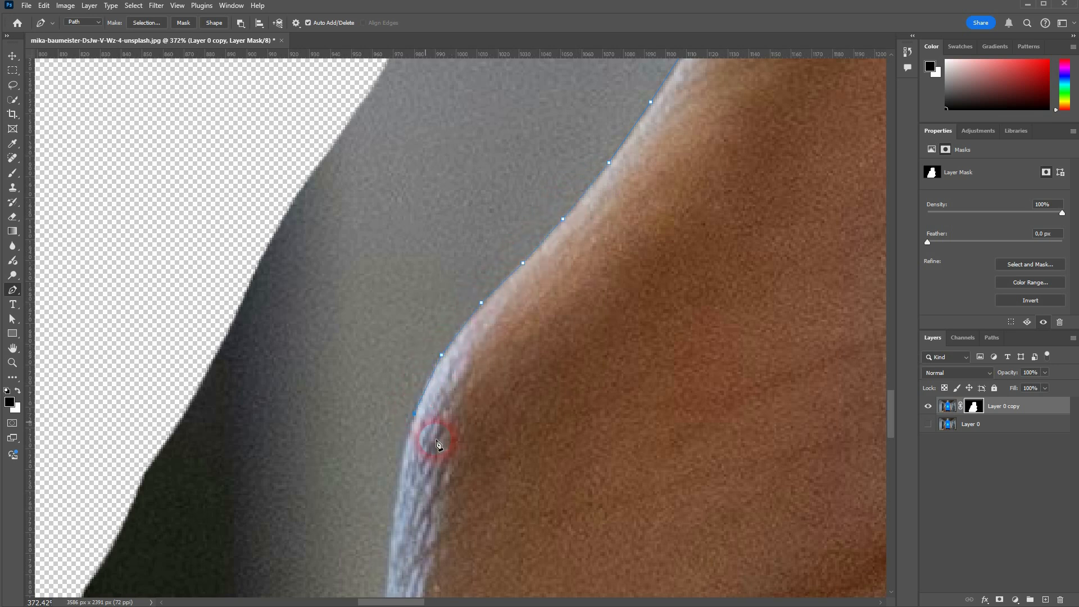
pyautogui.moveTo(438, 445); pyautogui.dragTo(537, 171)
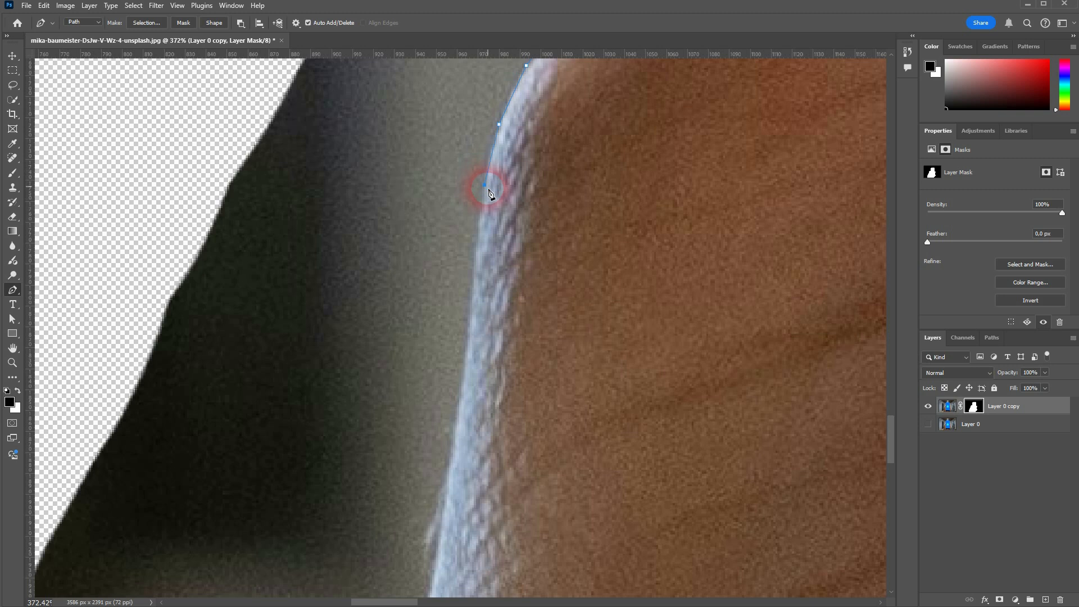
pyautogui.click(476, 256)
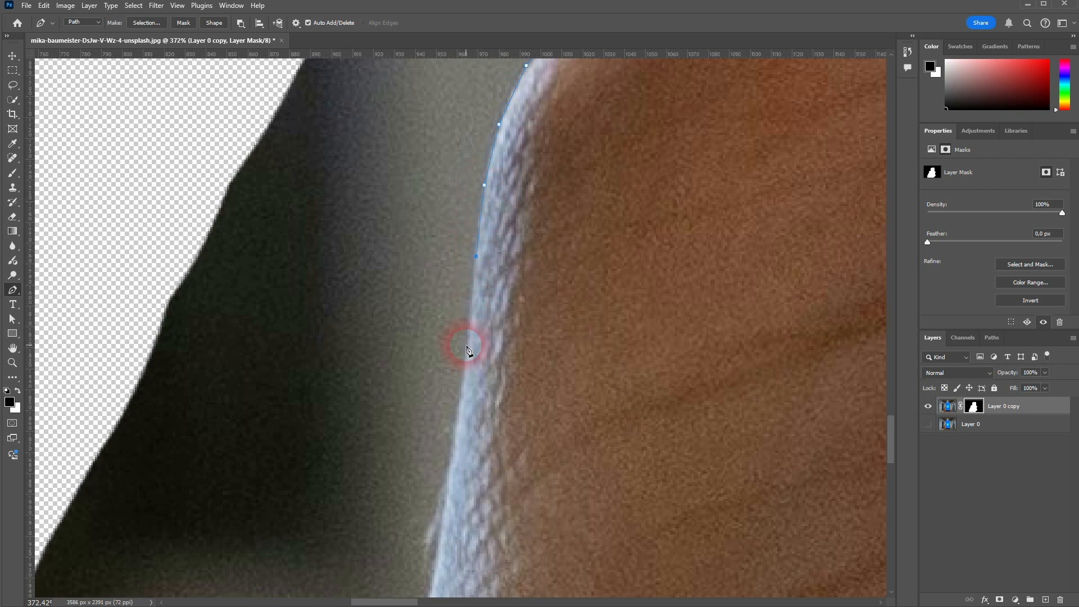
pyautogui.click(466, 346)
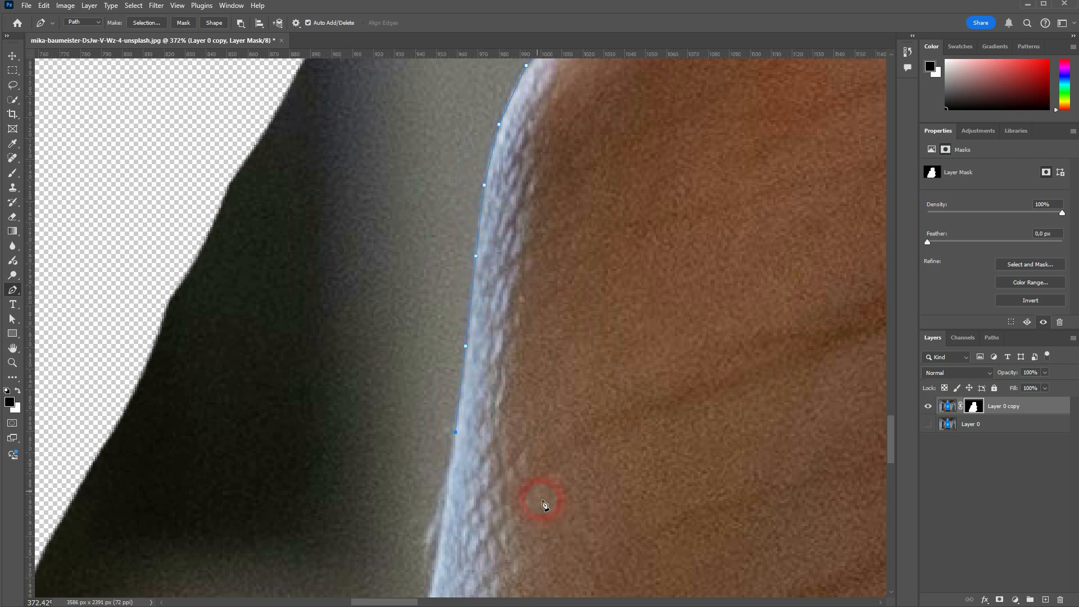
# Step: Trace the path down the rest of the hand's pale outer edge to the bottom edge of the image, cutting off the fine hairs
pyautogui.moveTo(543, 502); pyautogui.dragTo(566, 205)
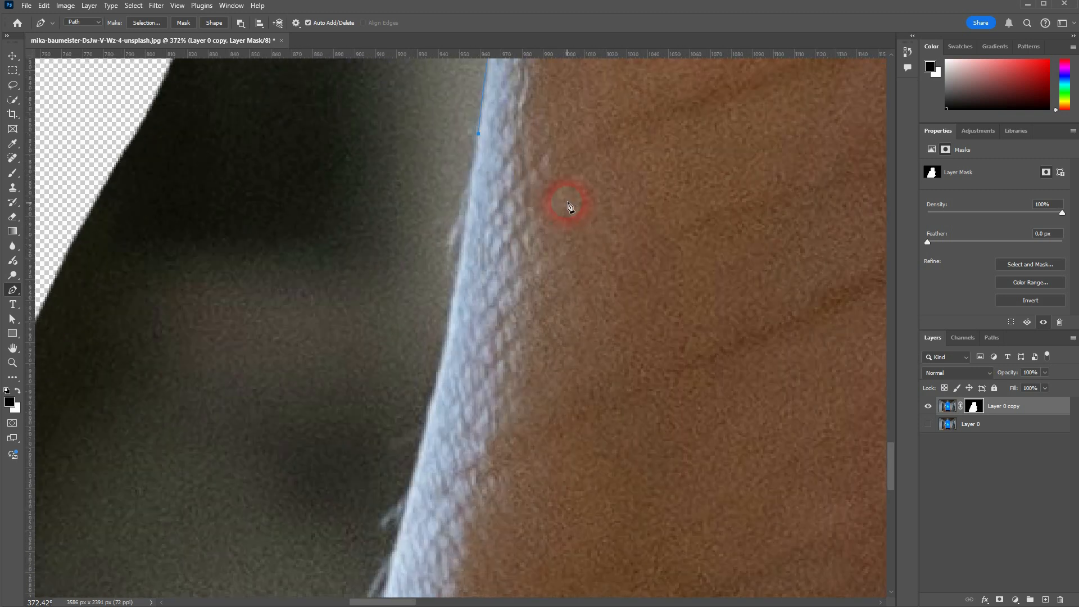
pyautogui.click(466, 232)
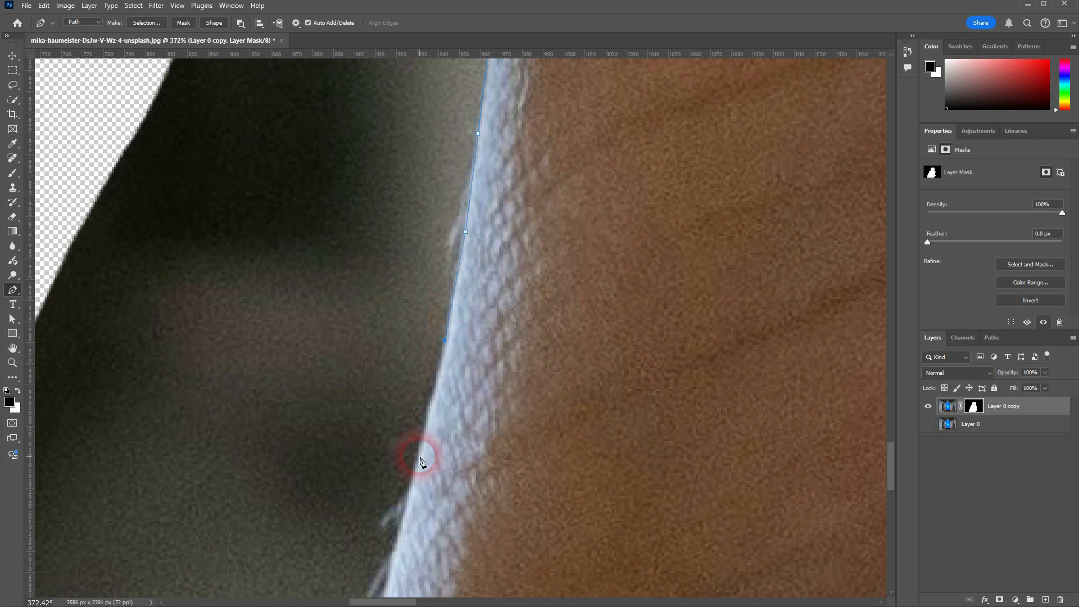
pyautogui.moveTo(470, 471); pyautogui.dragTo(606, 139)
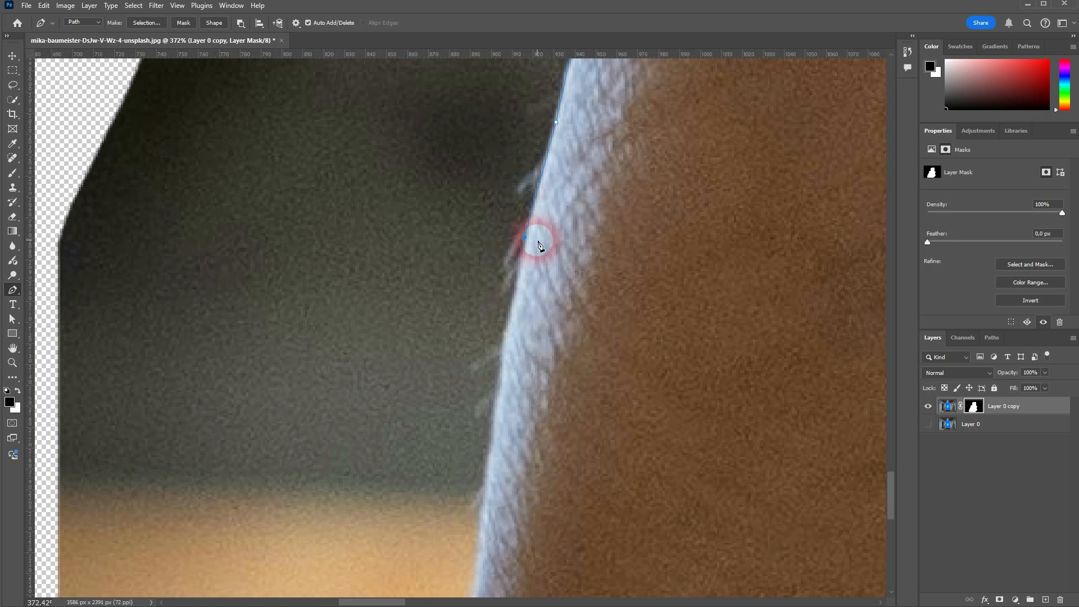
pyautogui.click(493, 428)
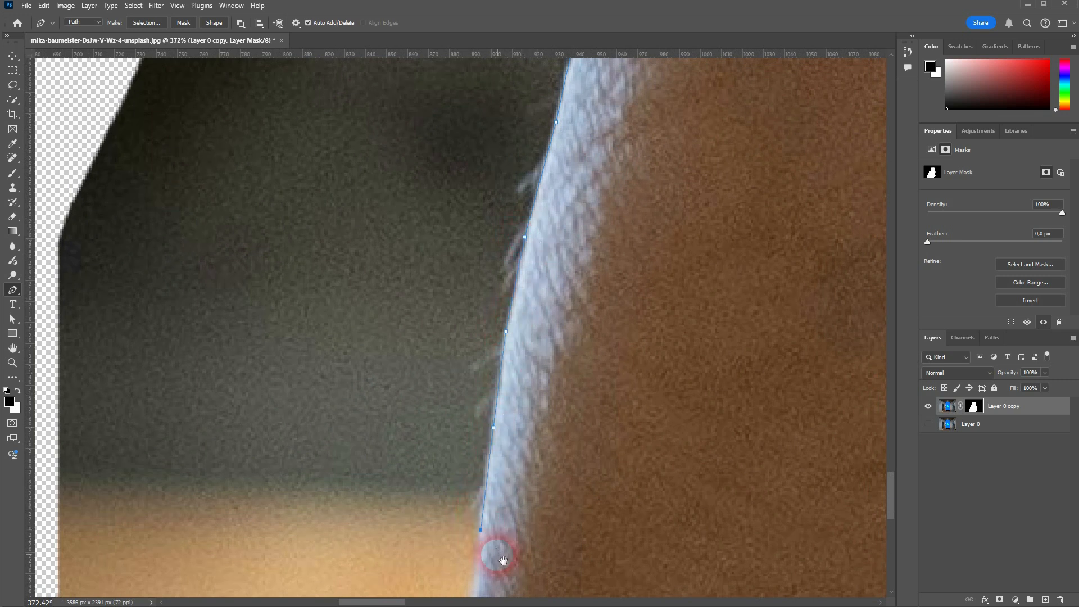
pyautogui.moveTo(499, 554); pyautogui.dragTo(578, 234)
pyautogui.click(562, 257)
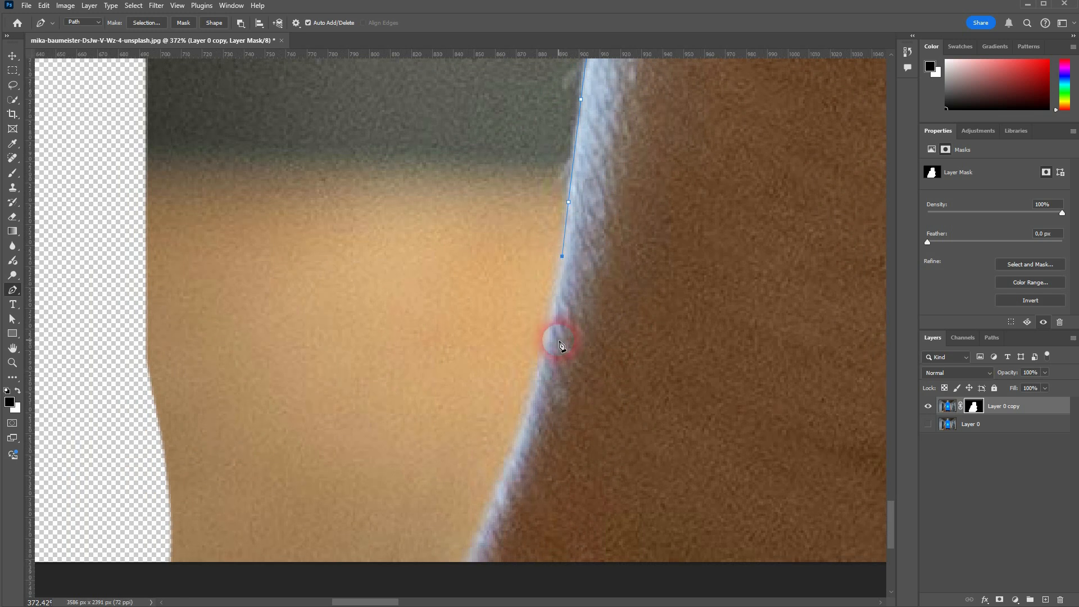
pyautogui.click(547, 339)
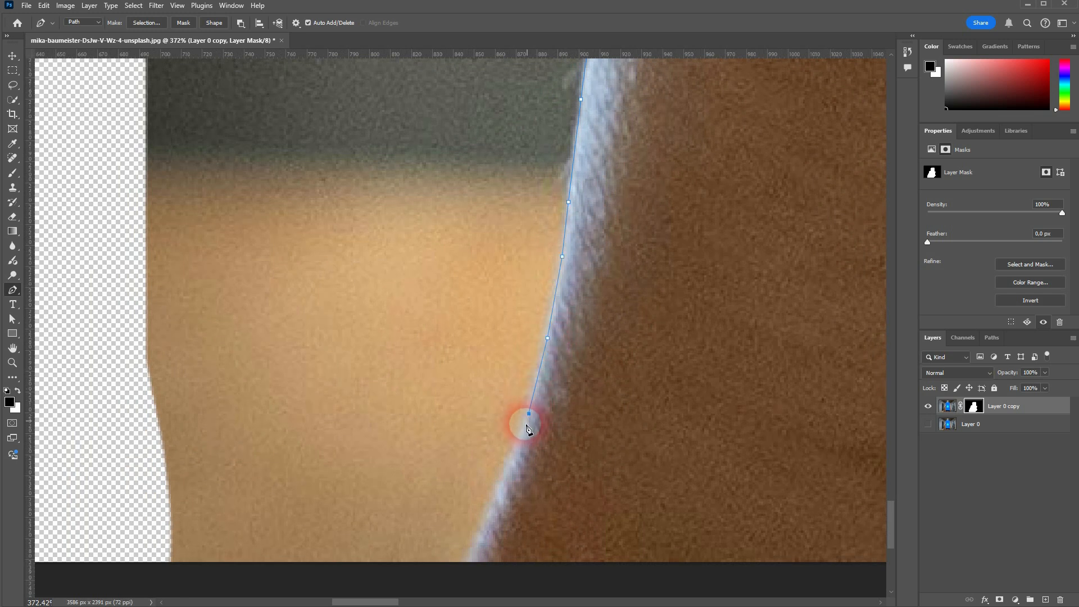
pyautogui.click(503, 478)
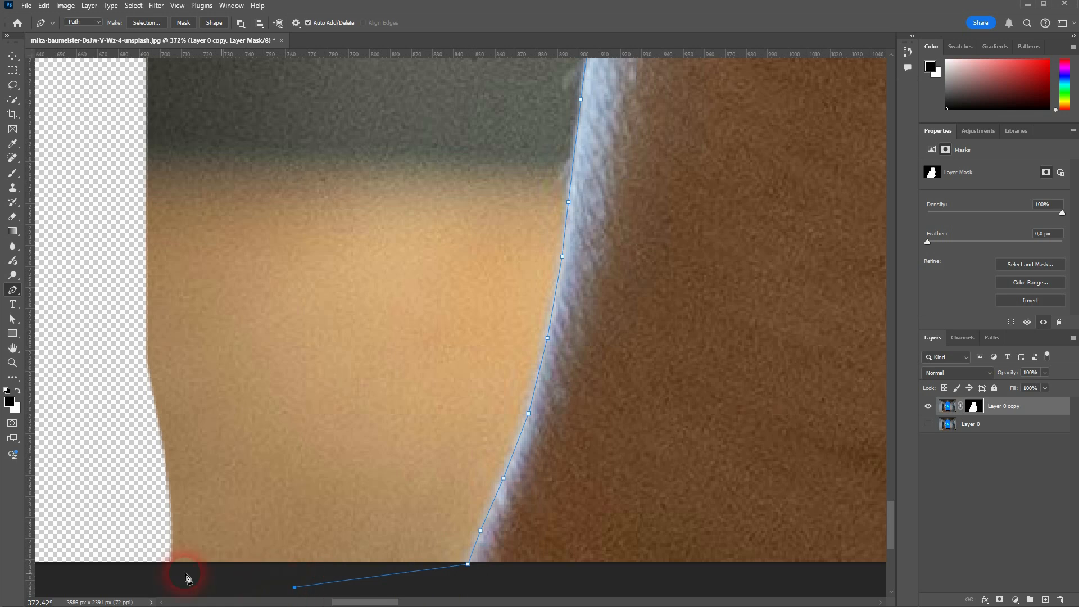
# Step: Route the path around the outside of the leftover background beside the hand and close it at its starting point on the thumb tip
pyautogui.scroll(-3, 163, 436)
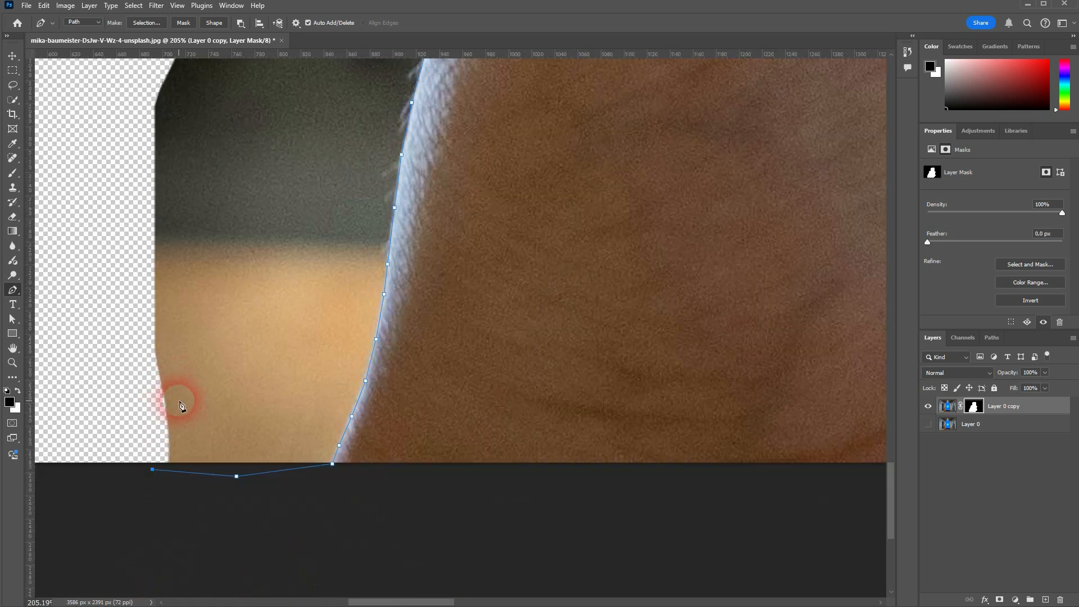
pyautogui.scroll(-2, 180, 405)
pyautogui.scroll(2, 152, 208)
pyautogui.click(179, 160)
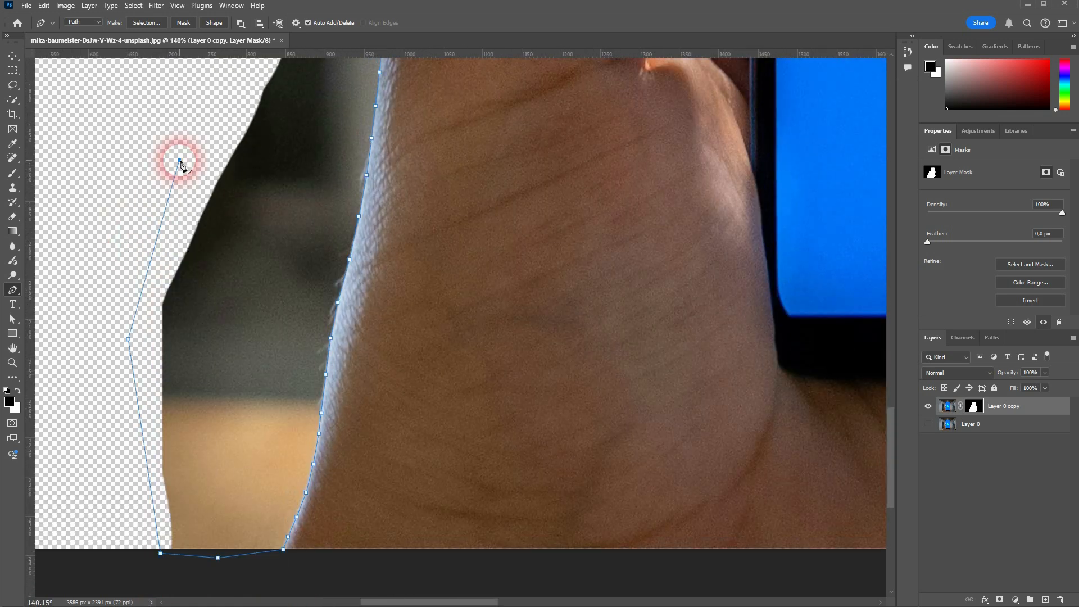
pyautogui.scroll(4, 197, 154)
pyautogui.click(310, 123)
pyautogui.scroll(4, 354, 130)
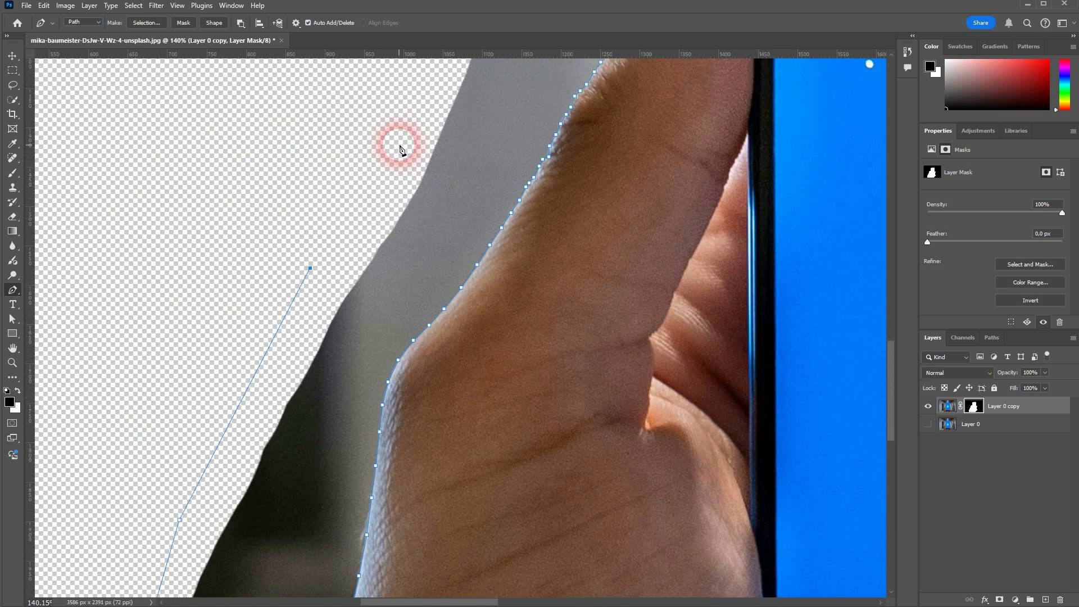
pyautogui.click(449, 104)
pyautogui.scroll(4, 489, 135)
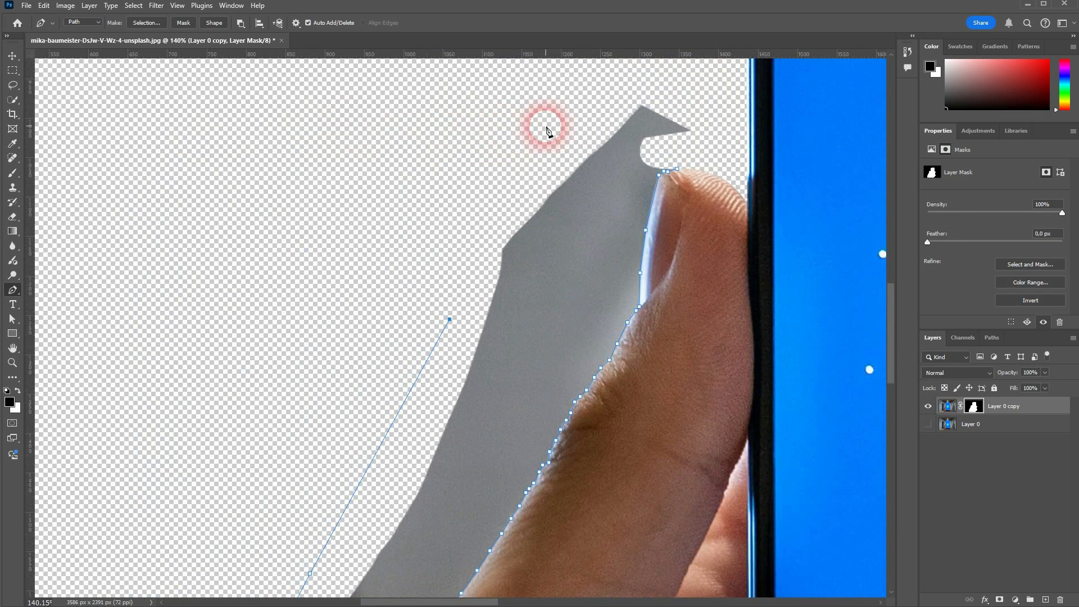
pyautogui.click(546, 124)
pyautogui.click(693, 90)
pyautogui.click(726, 138)
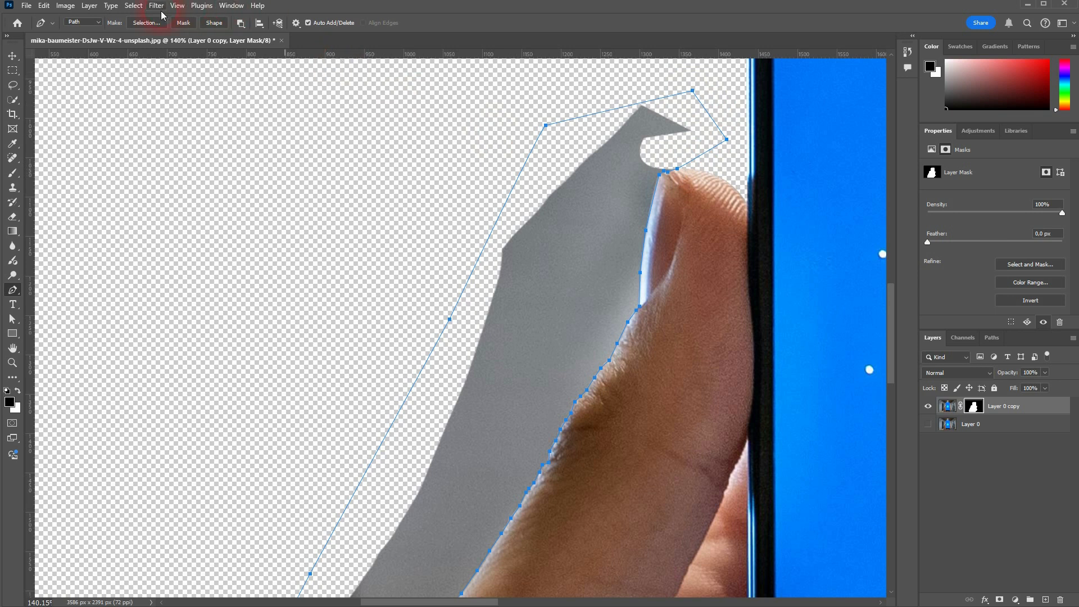
# Step: Convert the closed path beside the thumb into a new anti-aliased selection with 0 px feather and invert it
pyautogui.click(147, 23)
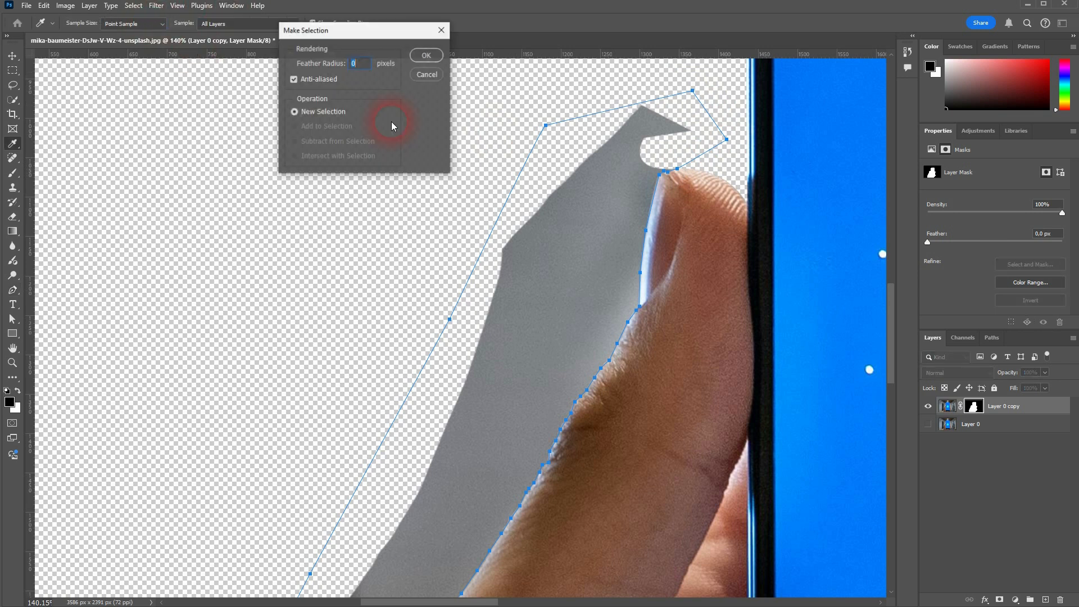
pyautogui.click(424, 54)
pyautogui.click(134, 5)
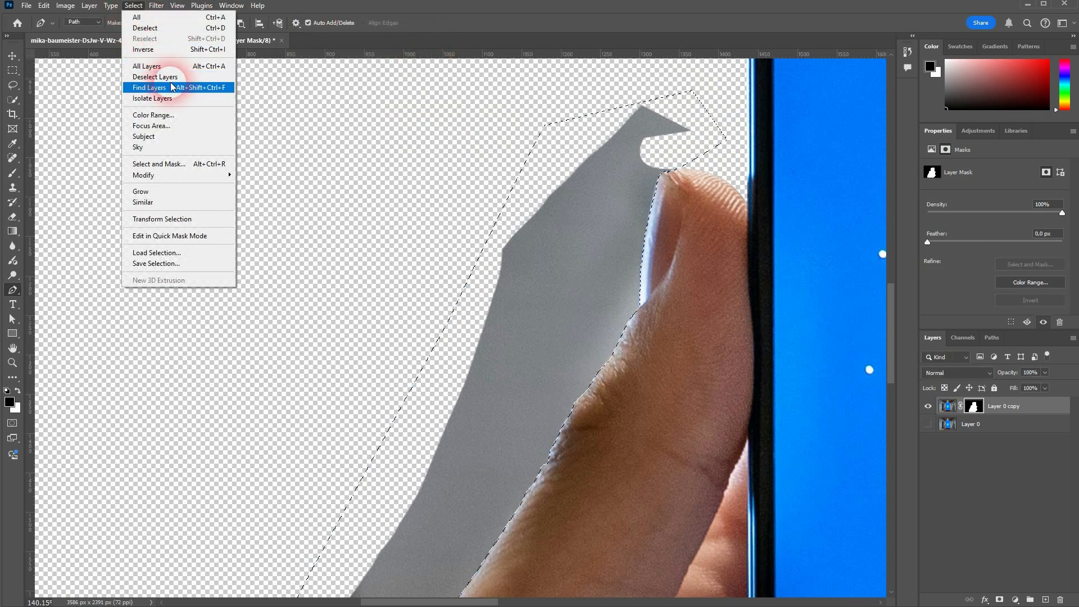
pyautogui.click(151, 50)
# Step: Paint black on the layer mask within the selection to hide the leftover background along the thumb and hand down to the image's bottom edge
pyautogui.click(12, 173)
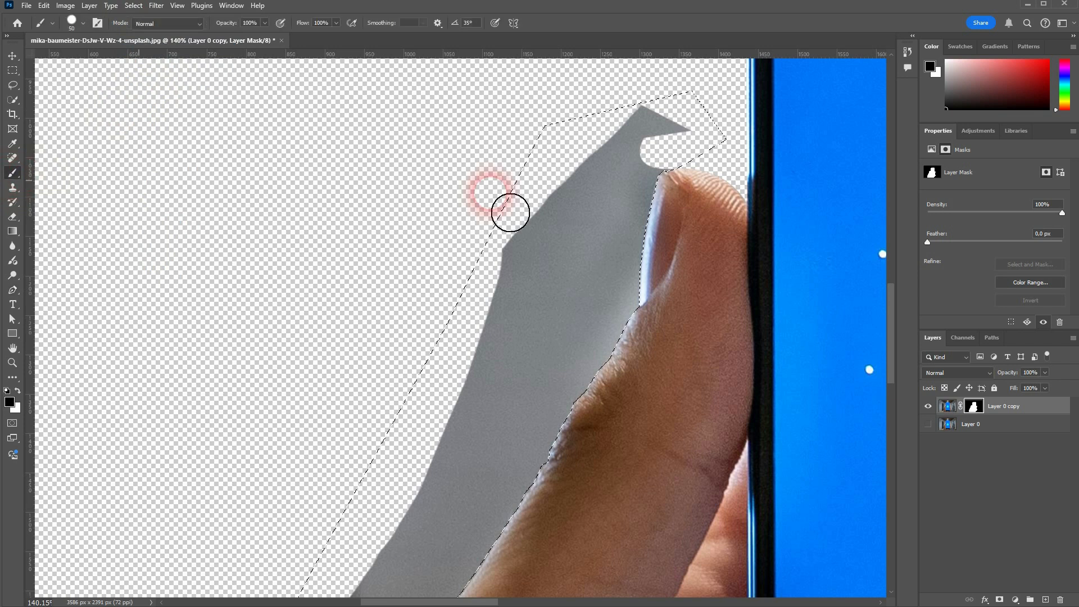
pyautogui.moveTo(700, 147)
pyautogui.mouseDown()
pyautogui.moveTo(657, 152)
pyautogui.moveTo(689, 210)
pyautogui.moveTo(628, 327)
pyautogui.moveTo(616, 417)
pyautogui.moveTo(673, 248)
pyautogui.moveTo(667, 327)
pyautogui.moveTo(654, 210)
pyautogui.moveTo(612, 273)
pyautogui.moveTo(630, 136)
pyautogui.moveTo(536, 265)
pyautogui.moveTo(486, 440)
pyautogui.moveTo(588, 229)
pyautogui.moveTo(536, 505)
pyautogui.moveTo(615, 351)
pyautogui.moveTo(574, 460)
pyautogui.moveTo(541, 500)
pyautogui.moveTo(636, 292)
pyautogui.moveTo(488, 469)
pyautogui.moveTo(545, 335)
pyautogui.moveTo(519, 411)
pyautogui.moveTo(437, 508)
pyautogui.moveTo(480, 460)
pyautogui.moveTo(415, 482)
pyautogui.moveTo(516, 497)
pyautogui.moveTo(543, 476)
pyautogui.moveTo(548, 392)
pyautogui.moveTo(593, 302)
pyautogui.moveTo(507, 416)
pyautogui.moveTo(366, 568)
pyautogui.moveTo(517, 364)
pyautogui.moveTo(478, 357)
pyautogui.moveTo(399, 464)
pyautogui.moveTo(426, 395)
pyautogui.moveTo(287, 561)
pyautogui.moveTo(446, 427)
pyautogui.moveTo(342, 513)
pyautogui.moveTo(358, 467)
pyautogui.moveTo(378, 494)
pyautogui.moveTo(390, 371)
pyautogui.moveTo(425, 282)
pyautogui.moveTo(378, 422)
pyautogui.moveTo(347, 568)
pyautogui.moveTo(344, 354)
pyautogui.moveTo(365, 348)
pyautogui.moveTo(362, 383)
pyautogui.moveTo(254, 476)
pyautogui.moveTo(318, 338)
pyautogui.moveTo(251, 463)
pyautogui.moveTo(279, 445)
pyautogui.mouseUp()
pyautogui.scroll(-5, 528, 439)
pyautogui.scroll(-5, 376, 494)
pyautogui.scroll(-3, 382, 424)
pyautogui.scroll(-5, 279, 446)
pyautogui.scroll(-3, 282, 398)
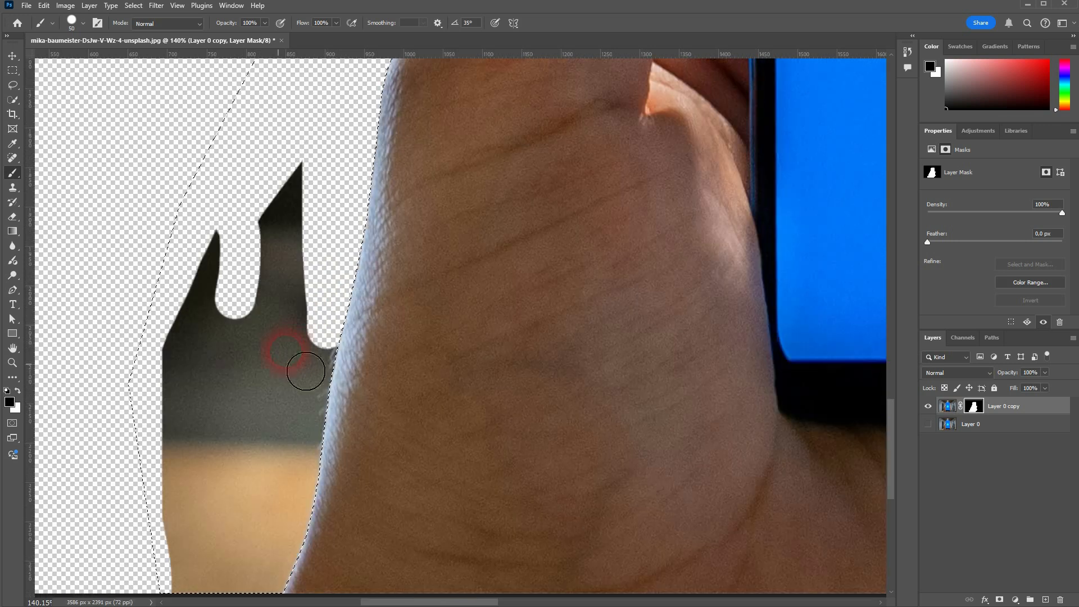
pyautogui.scroll(-3, 330, 330)
pyautogui.moveTo(369, 244)
pyautogui.mouseDown()
pyautogui.moveTo(333, 340)
pyautogui.moveTo(329, 422)
pyautogui.moveTo(273, 541)
pyautogui.moveTo(321, 138)
pyautogui.moveTo(318, 106)
pyautogui.moveTo(319, 286)
pyautogui.moveTo(278, 117)
pyautogui.moveTo(298, 141)
pyautogui.moveTo(266, 298)
pyautogui.moveTo(253, 513)
pyautogui.moveTo(231, 526)
pyautogui.moveTo(222, 482)
pyautogui.moveTo(236, 158)
pyautogui.moveTo(182, 311)
pyautogui.moveTo(176, 430)
pyautogui.moveTo(199, 520)
pyautogui.moveTo(225, 185)
pyautogui.moveTo(286, 209)
pyautogui.moveTo(268, 191)
pyautogui.mouseUp()
pyautogui.hotkey('ctrl', '0')
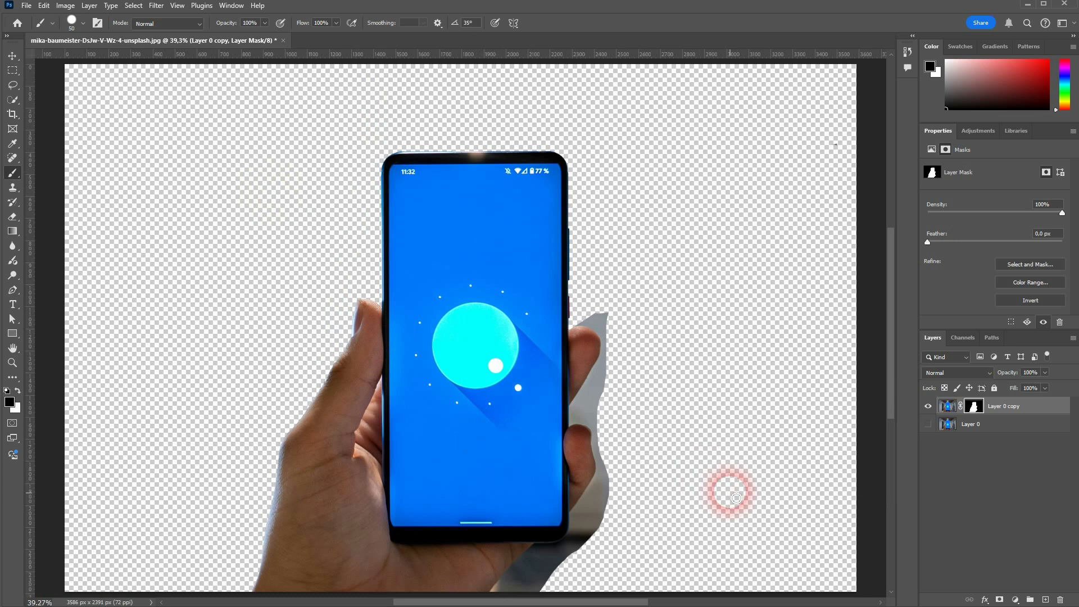
# Step: Draw a closed path that follows the curved top of the upper fingertip beside the phone and loops around the adjacent gray background
pyautogui.scroll(5, 684, 376)
pyautogui.scroll(3, 525, 280)
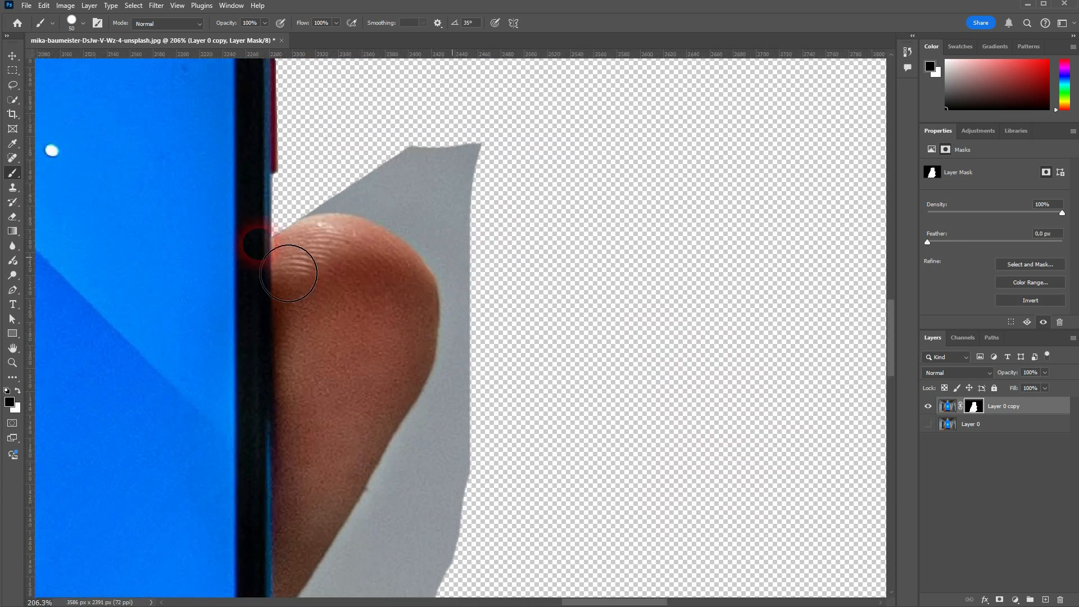
pyautogui.click(13, 291)
pyautogui.scroll(4, 313, 211)
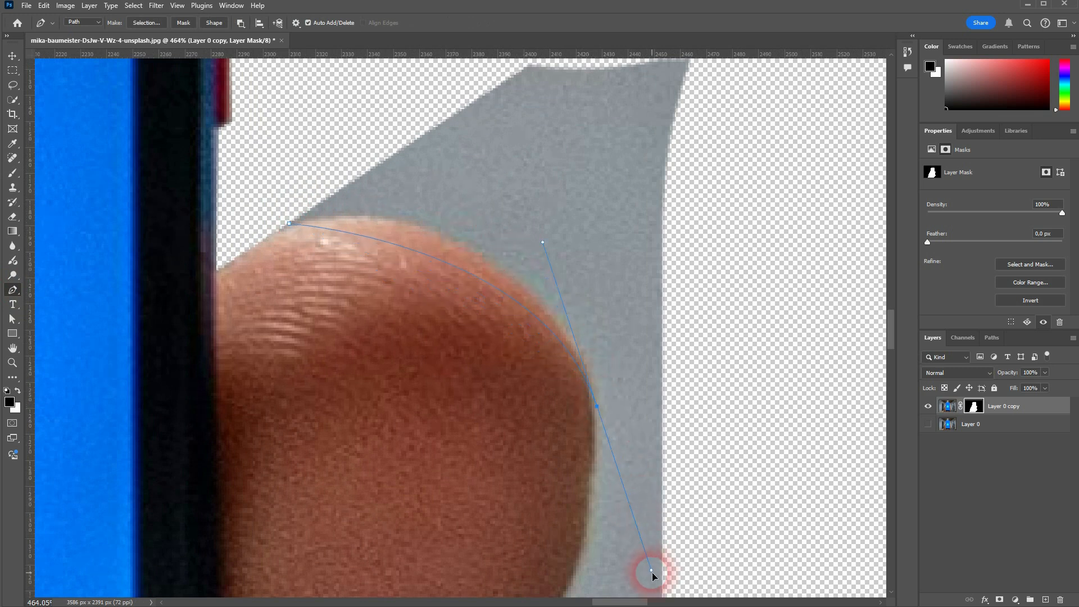
pyautogui.moveTo(652, 573); pyautogui.dragTo(679, 583)
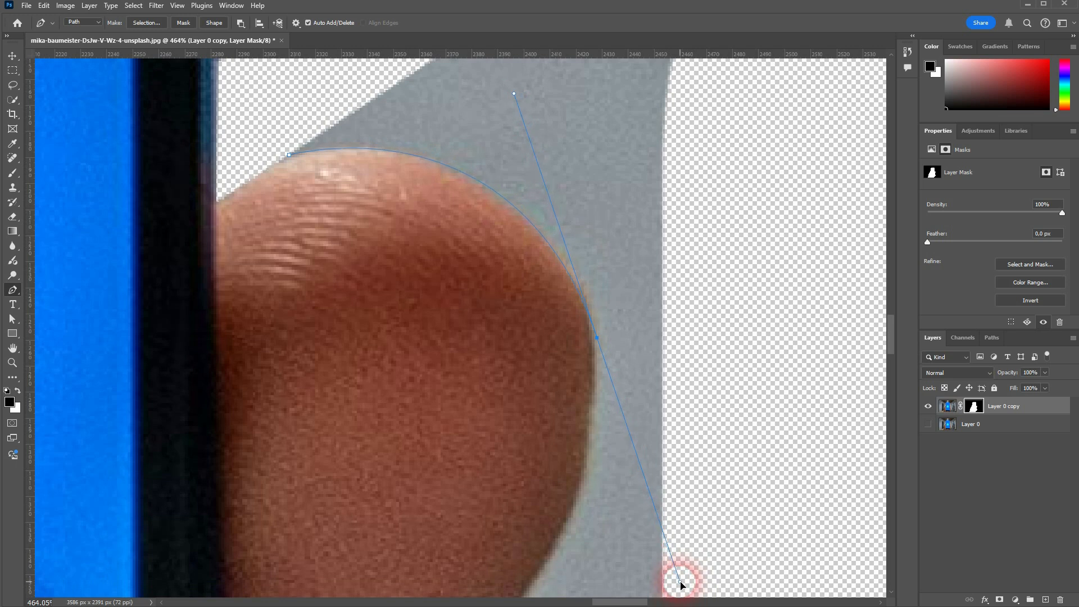
pyautogui.moveTo(682, 586); pyautogui.dragTo(681, 584)
pyautogui.moveTo(762, 353); pyautogui.dragTo(738, 168)
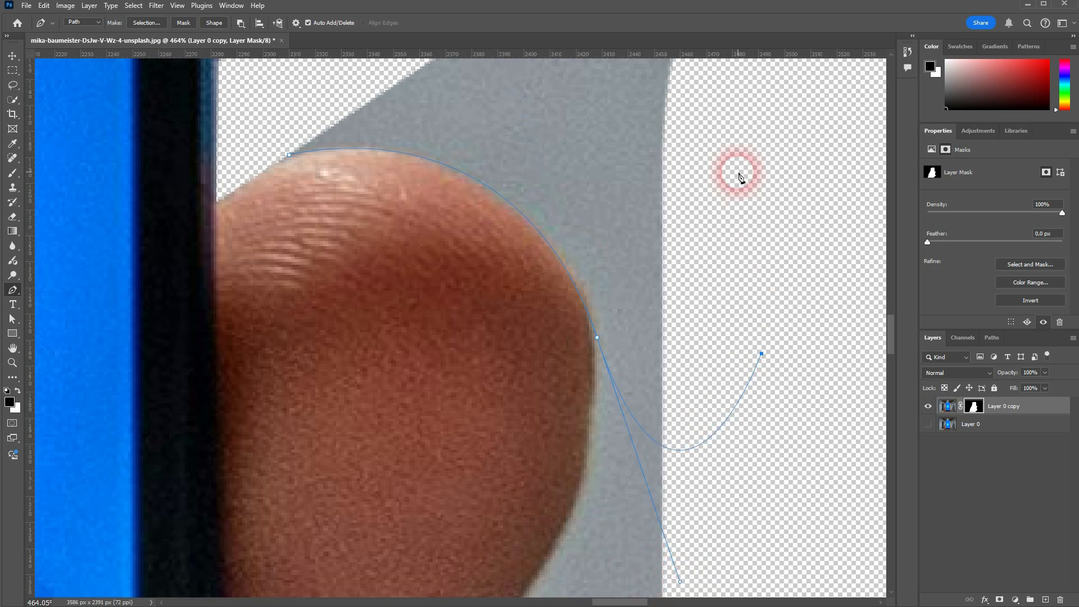
pyautogui.click(305, 95)
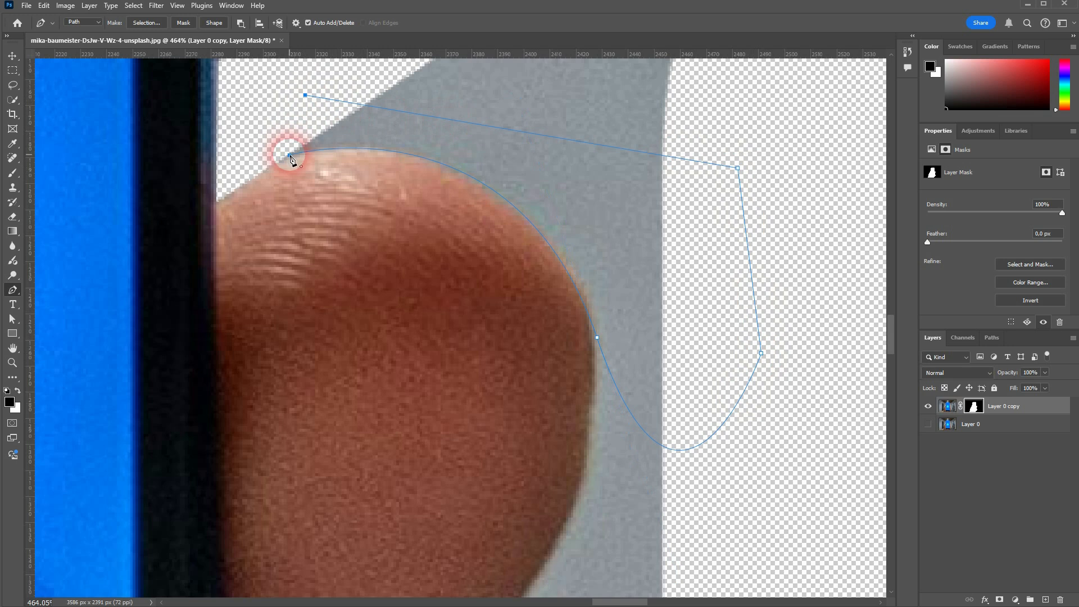
# Step: Convert the path around the upper fingertip's background into a selection and invert it
pyautogui.click(151, 23)
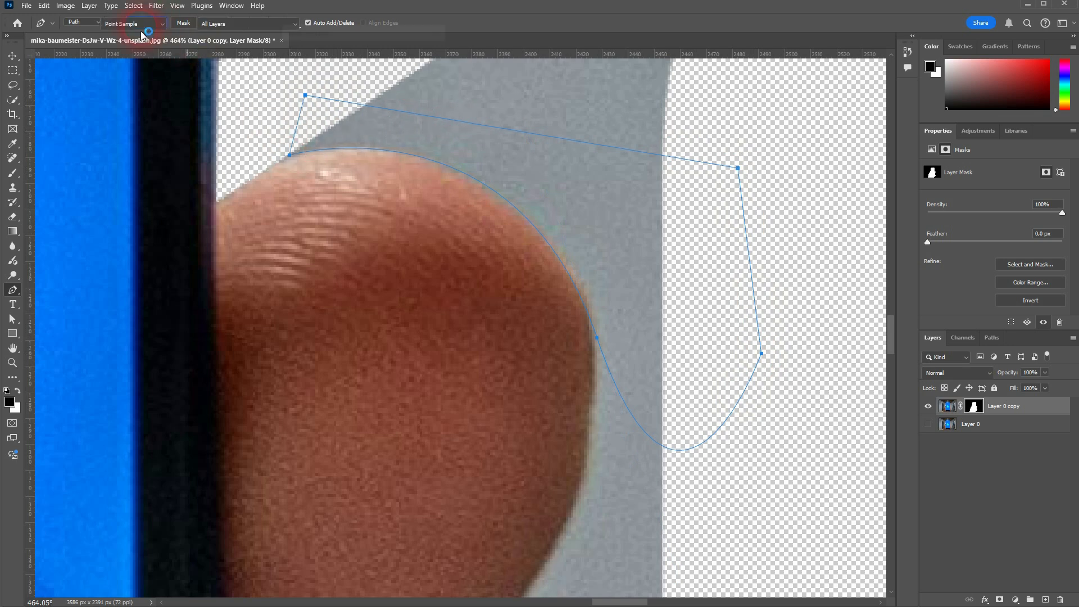
pyautogui.click(428, 55)
pyautogui.click(133, 6)
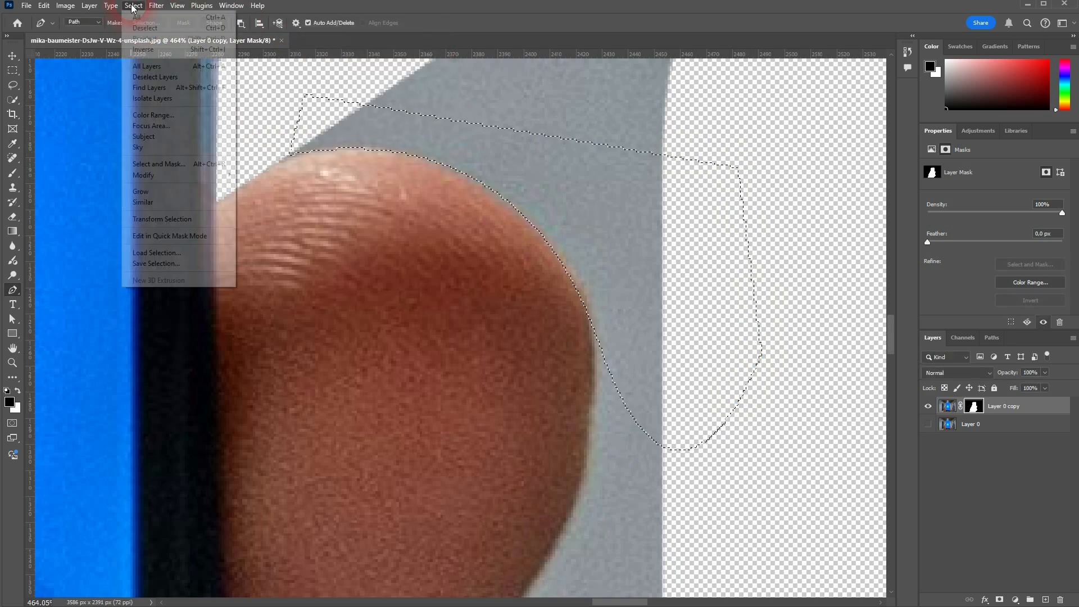
pyautogui.click(147, 49)
# Step: Paint black on the mask over the gray background above the curved fingertip within the selection, and deselect
pyautogui.click(12, 172)
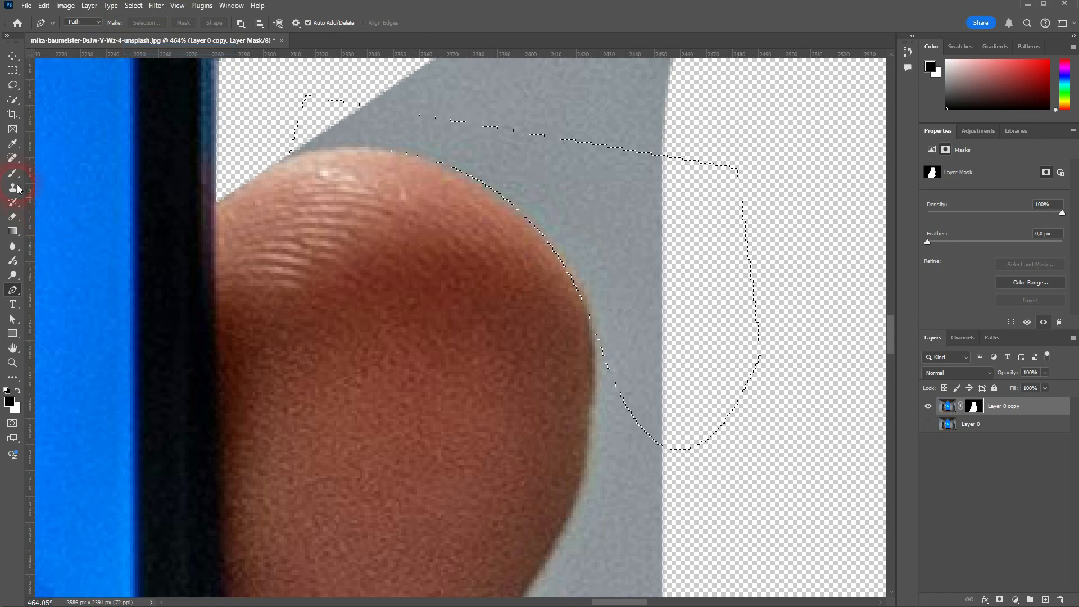
pyautogui.click(273, 151)
pyautogui.moveTo(273, 150)
pyautogui.mouseDown()
pyautogui.moveTo(310, 138)
pyautogui.moveTo(444, 162)
pyautogui.moveTo(593, 244)
pyautogui.moveTo(646, 426)
pyautogui.moveTo(672, 440)
pyautogui.moveTo(669, 231)
pyautogui.moveTo(422, 125)
pyautogui.mouseUp()
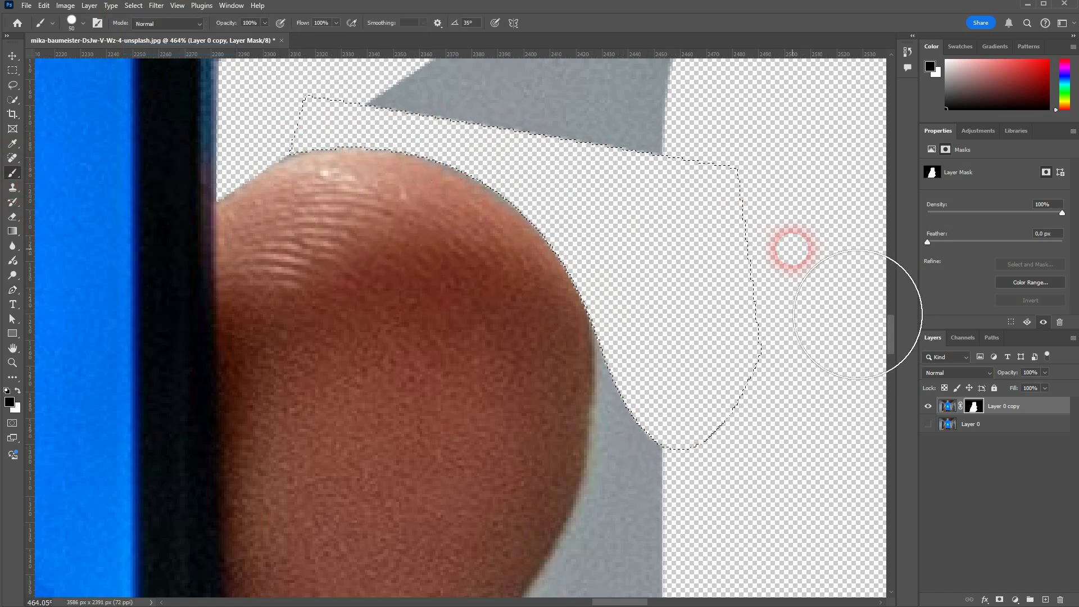
pyautogui.hotkey('ctrl', 'd')
# Step: Start a new path at the upper fingertip's outer side and trace it down the finger's slanted lower edge
pyautogui.click(12, 290)
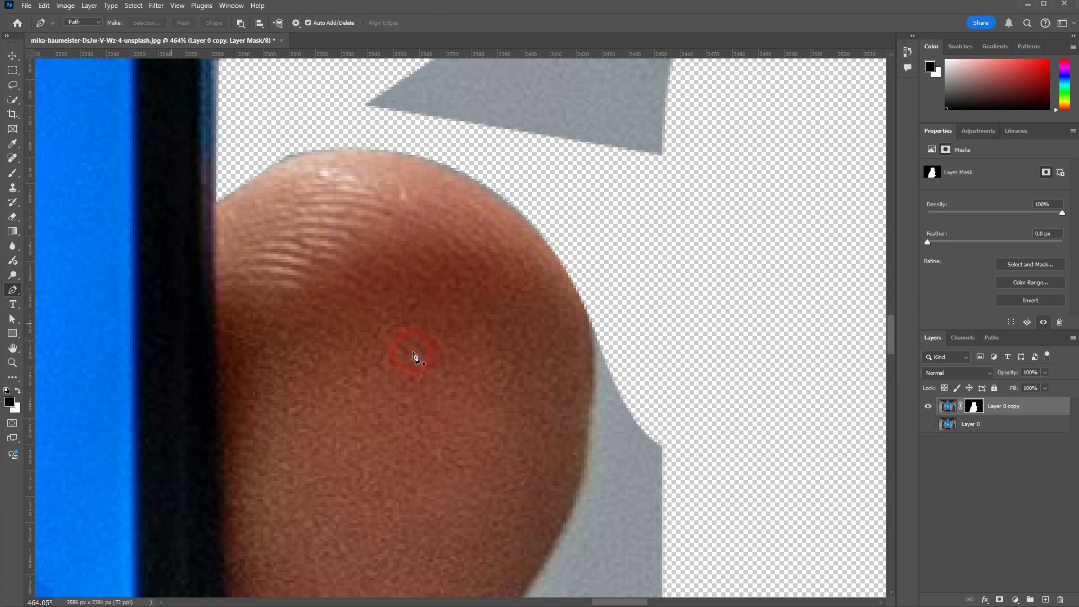
pyautogui.click(593, 333)
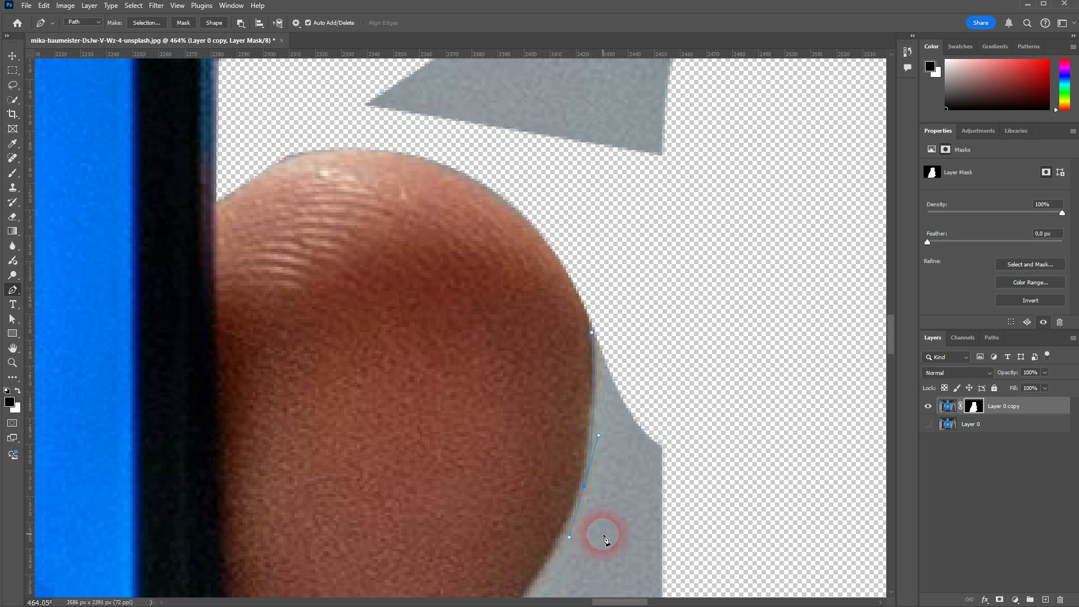
pyautogui.scroll(-5, 599, 530)
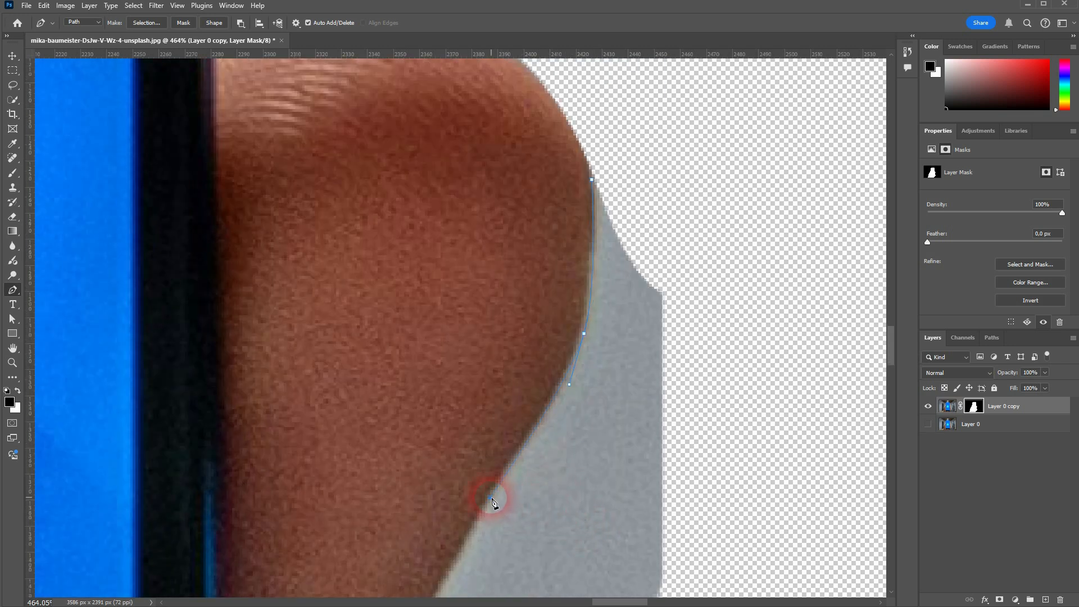
pyautogui.click(490, 499)
pyautogui.scroll(-5, 536, 516)
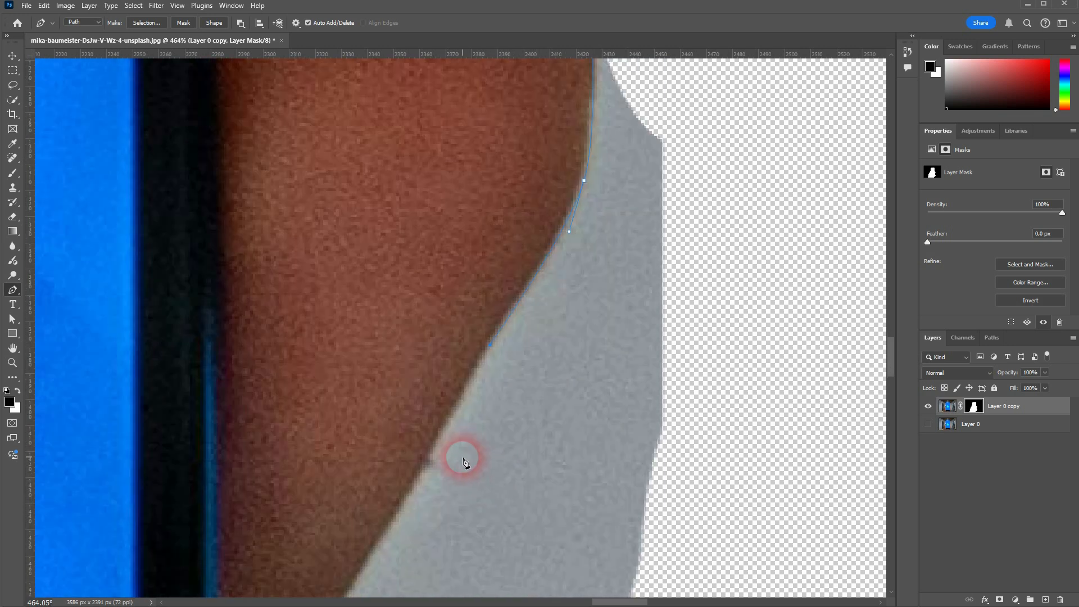
pyautogui.scroll(-5, 432, 458)
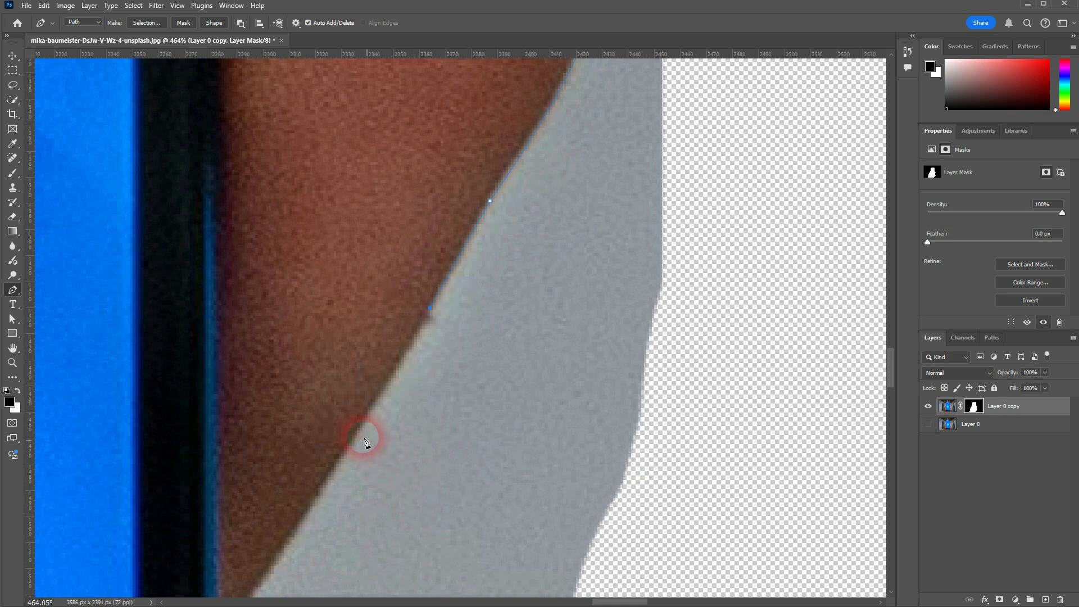
# Step: Continue the path along the finger to the phone's edge and down the phone to the top of the lower fingertip
pyautogui.click(305, 520)
pyautogui.scroll(-5, 306, 522)
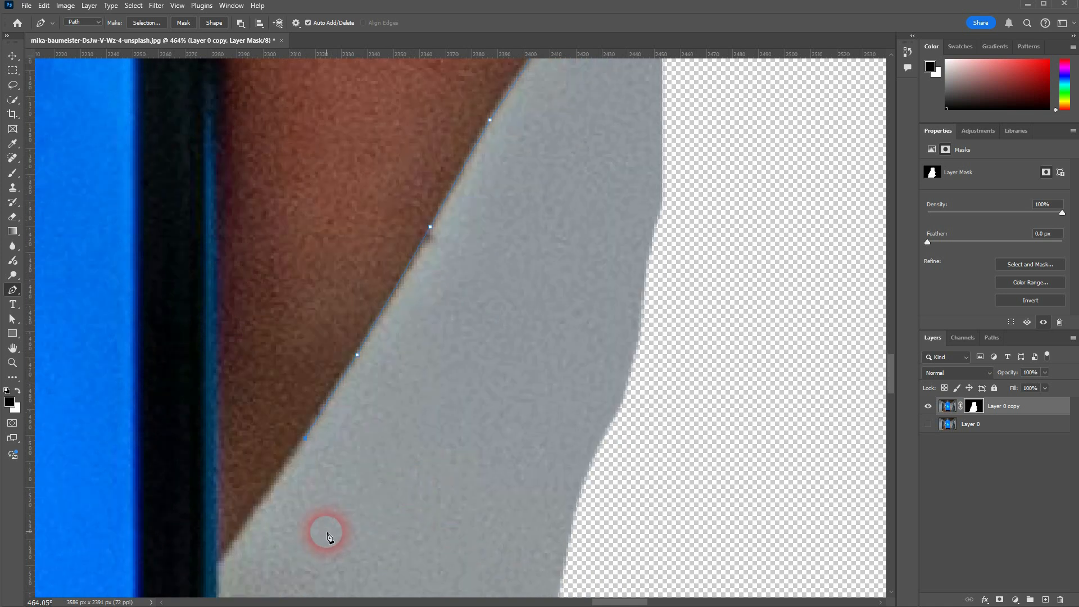
pyautogui.click(217, 494)
pyautogui.scroll(-9, 225, 503)
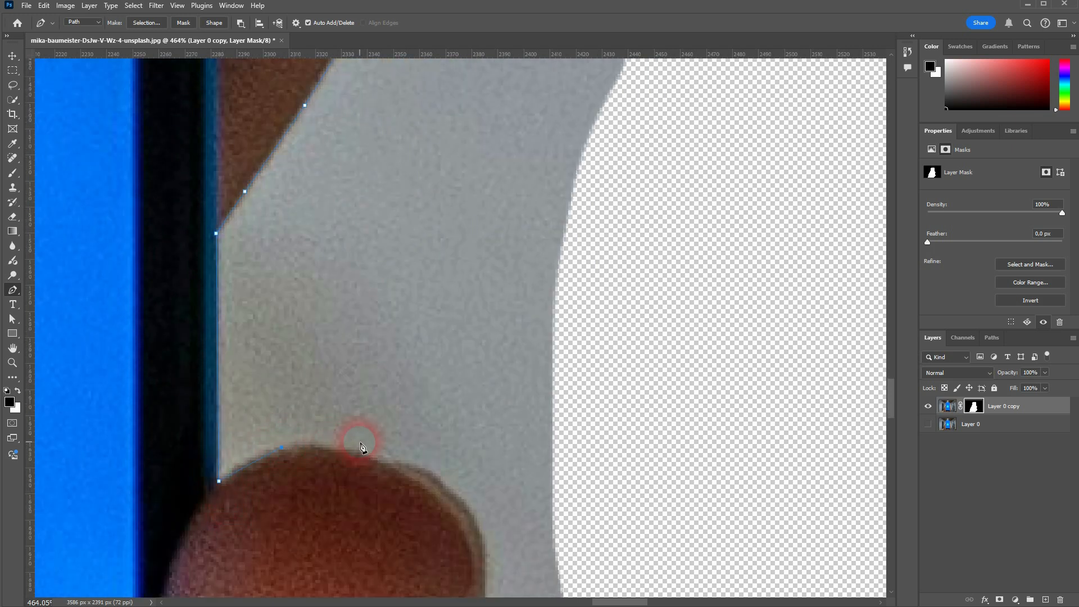
# Step: Route the path around the outside of the gray background and close it at its starting point on the upper fingertip
pyautogui.click(704, 396)
pyautogui.scroll(5, 703, 290)
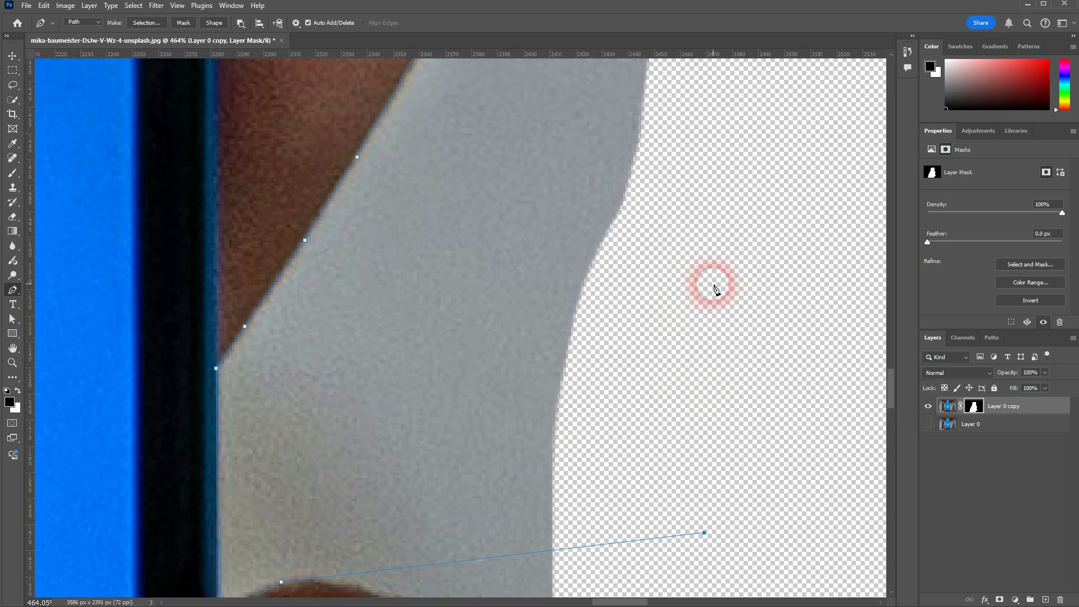
pyautogui.scroll(16, 715, 288)
pyautogui.click(745, 188)
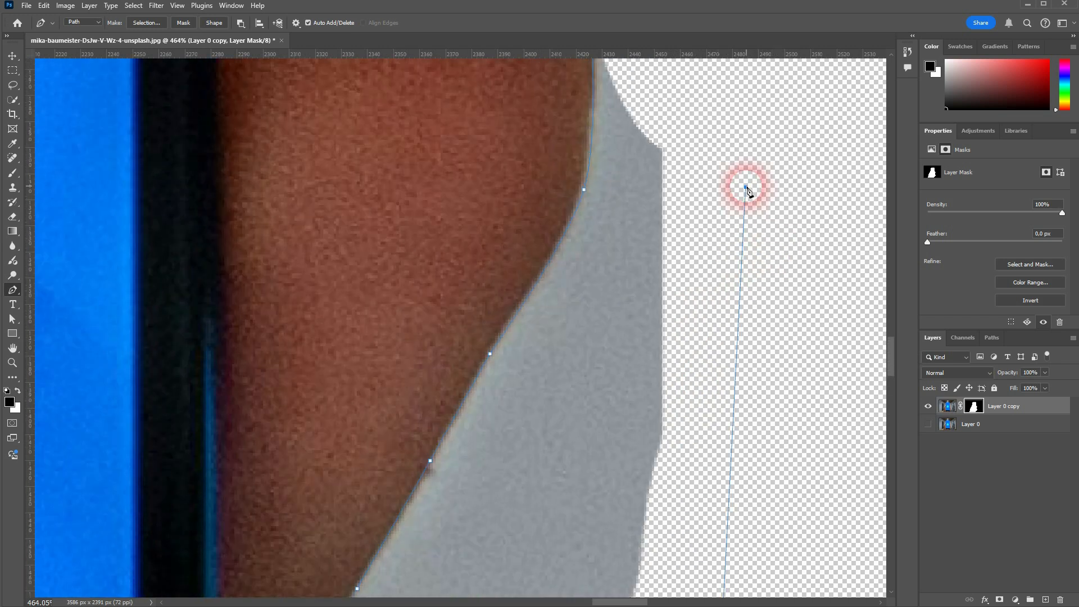
pyautogui.scroll(8, 747, 188)
pyautogui.click(627, 157)
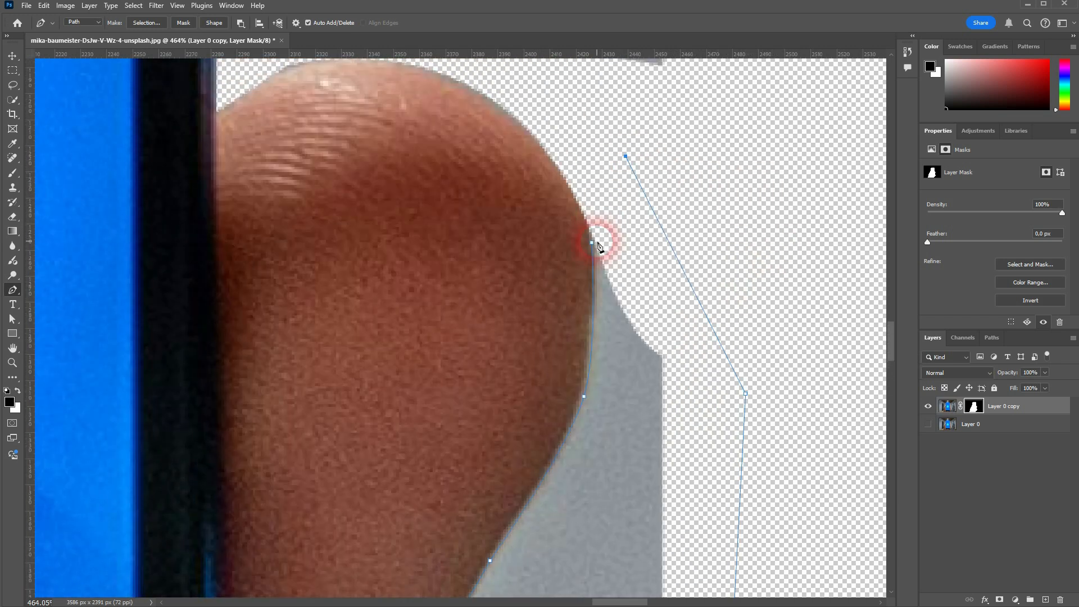
# Step: Convert the path enclosing the background between the two fingers into a selection and invert it
pyautogui.click(146, 23)
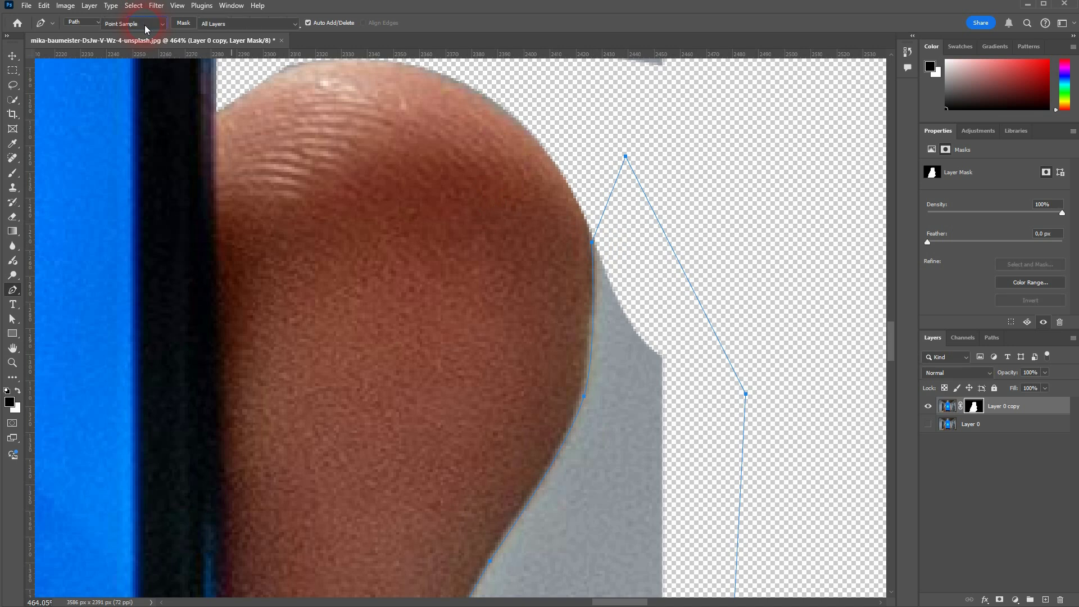
pyautogui.click(426, 55)
pyautogui.click(133, 6)
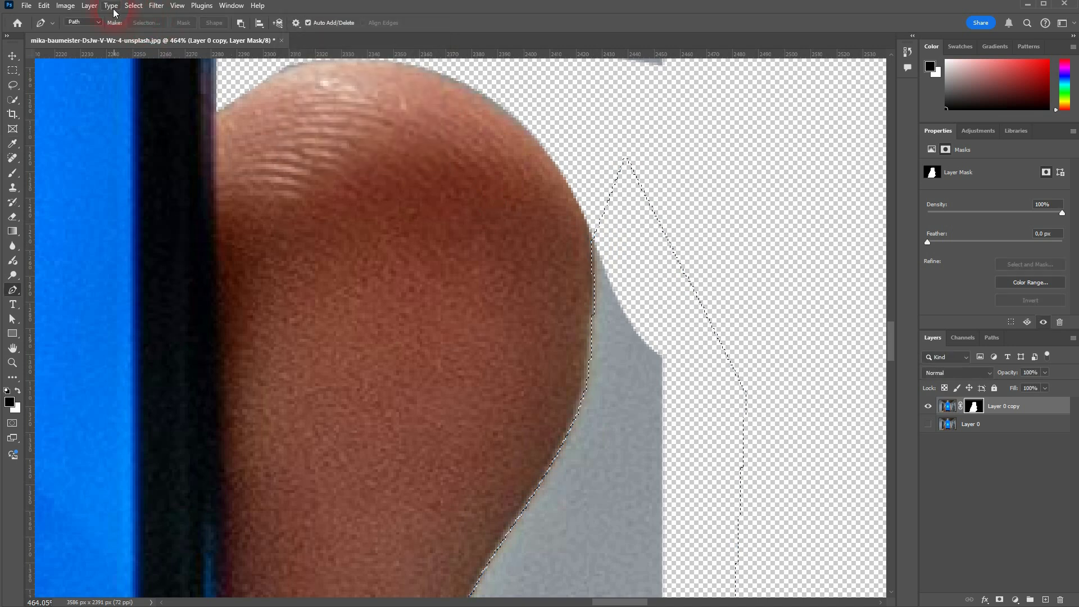
pyautogui.click(158, 50)
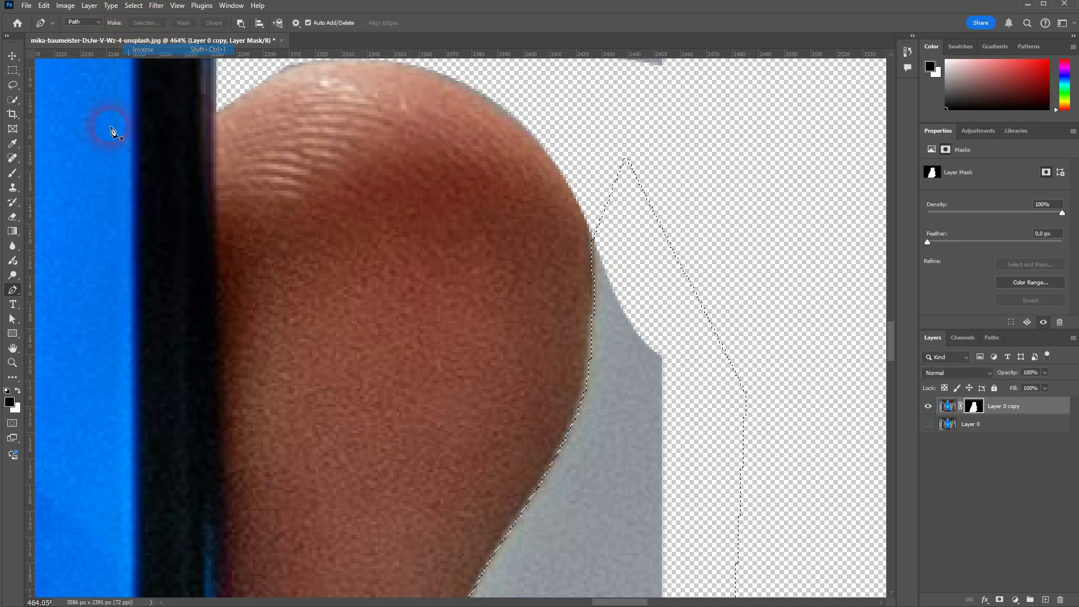
# Step: Paint black on the mask over the selected background beside the upper finger, deselect, and paint out the leftover patch above the fingertip
pyautogui.click(12, 173)
pyautogui.scroll(-5, 639, 366)
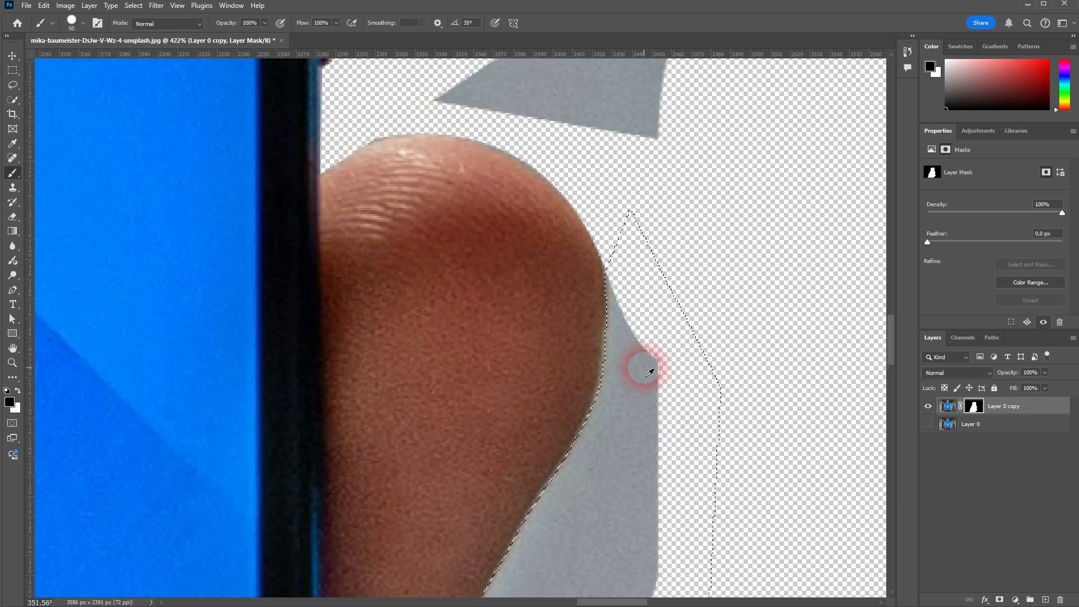
pyautogui.scroll(-1, 670, 385)
pyautogui.moveTo(635, 186)
pyautogui.mouseDown()
pyautogui.moveTo(660, 188)
pyautogui.moveTo(626, 176)
pyautogui.moveTo(630, 491)
pyautogui.moveTo(617, 372)
pyautogui.moveTo(550, 514)
pyautogui.moveTo(548, 505)
pyautogui.moveTo(559, 413)
pyautogui.moveTo(591, 442)
pyautogui.moveTo(639, 354)
pyautogui.moveTo(638, 333)
pyautogui.moveTo(579, 354)
pyautogui.moveTo(523, 439)
pyautogui.moveTo(502, 475)
pyautogui.moveTo(503, 558)
pyautogui.moveTo(564, 540)
pyautogui.moveTo(641, 537)
pyautogui.moveTo(644, 514)
pyautogui.moveTo(542, 496)
pyautogui.moveTo(523, 529)
pyautogui.moveTo(571, 427)
pyautogui.moveTo(631, 345)
pyautogui.moveTo(586, 508)
pyautogui.moveTo(625, 453)
pyautogui.moveTo(669, 358)
pyautogui.mouseUp()
pyautogui.hotkey('ctrl', 'd')
pyautogui.scroll(4, 735, 242)
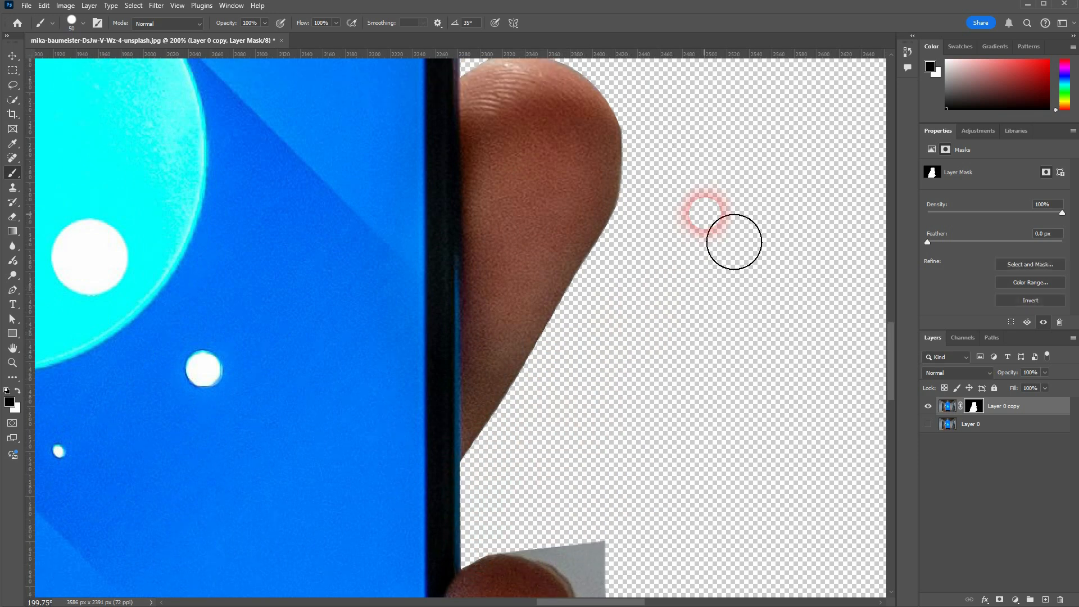
pyautogui.moveTo(700, 260)
pyautogui.mouseDown()
pyautogui.moveTo(574, 236)
pyautogui.moveTo(617, 208)
pyautogui.moveTo(740, 222)
pyautogui.mouseUp()
# Step: Start a Pen tool path at the top of the lower fingertip and trace around the fingertip's outer curve
pyautogui.scroll(-5, 711, 331)
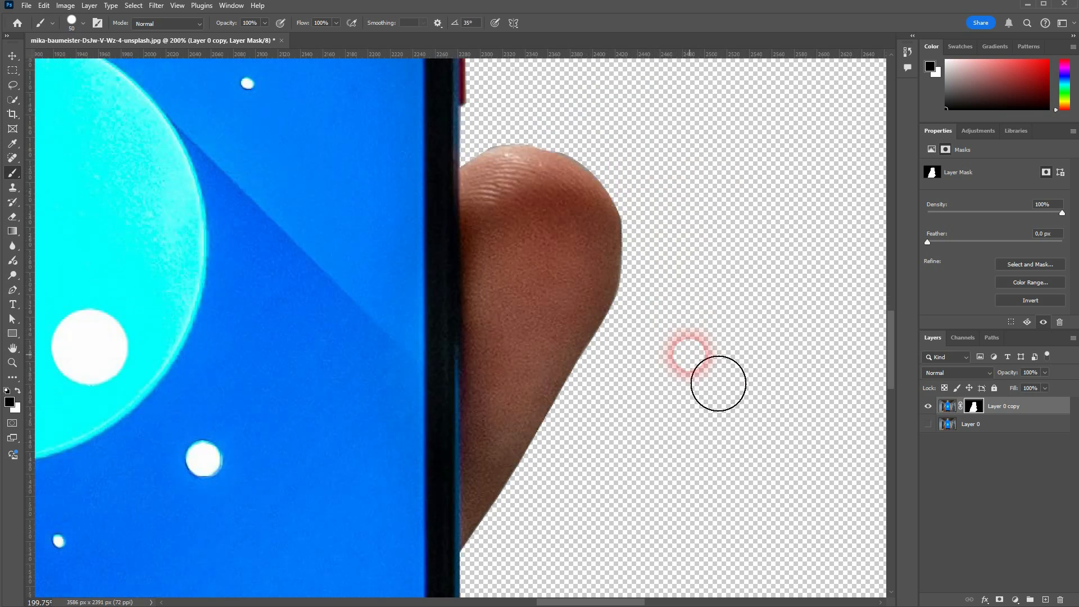
pyautogui.scroll(-4, 672, 424)
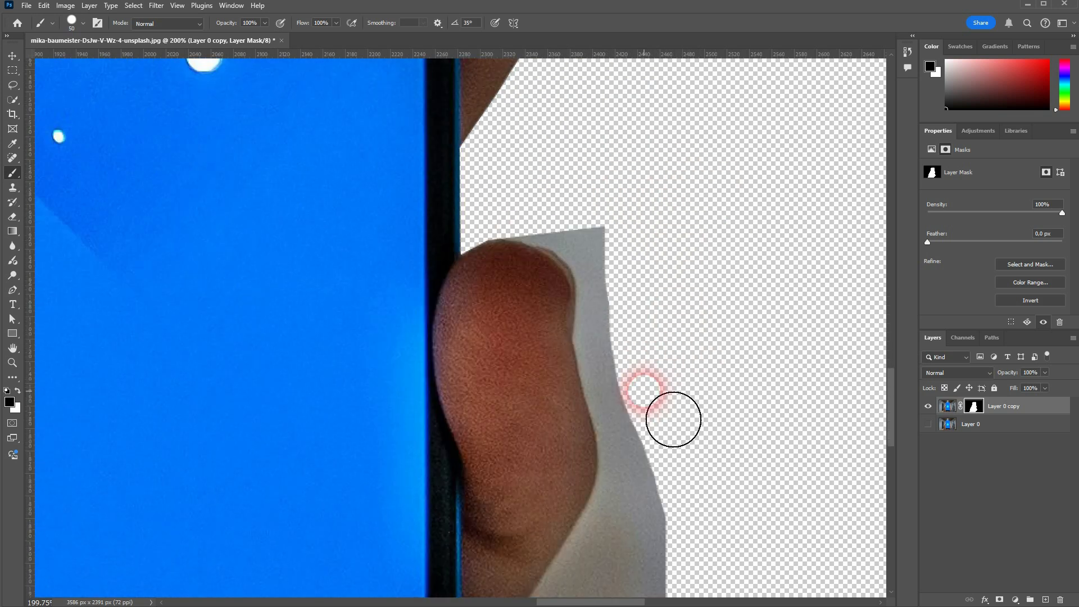
pyautogui.click(13, 291)
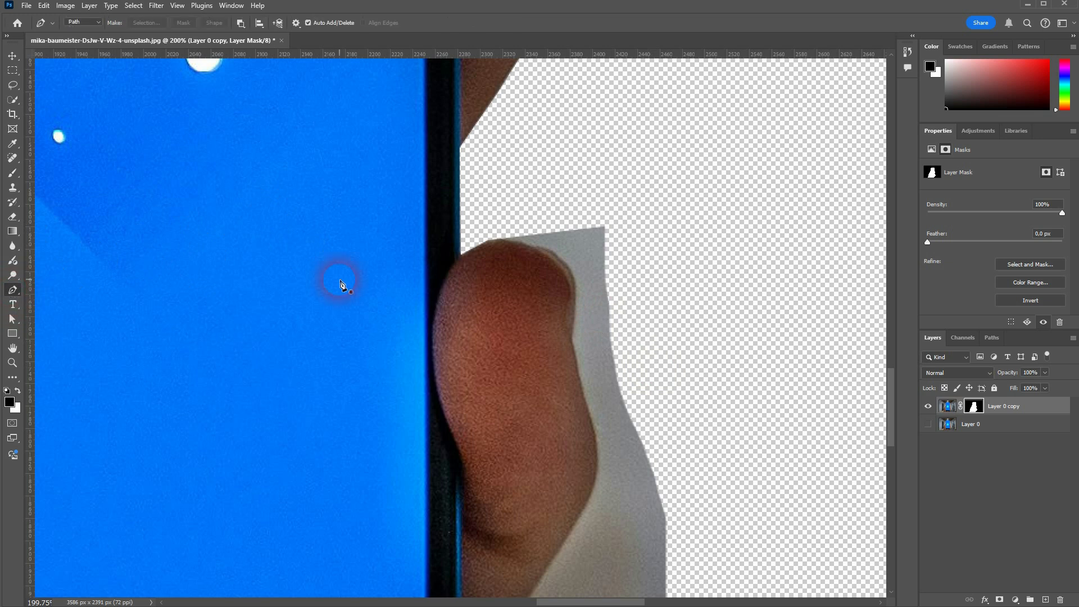
pyautogui.scroll(4, 542, 242)
pyautogui.scroll(1, 485, 236)
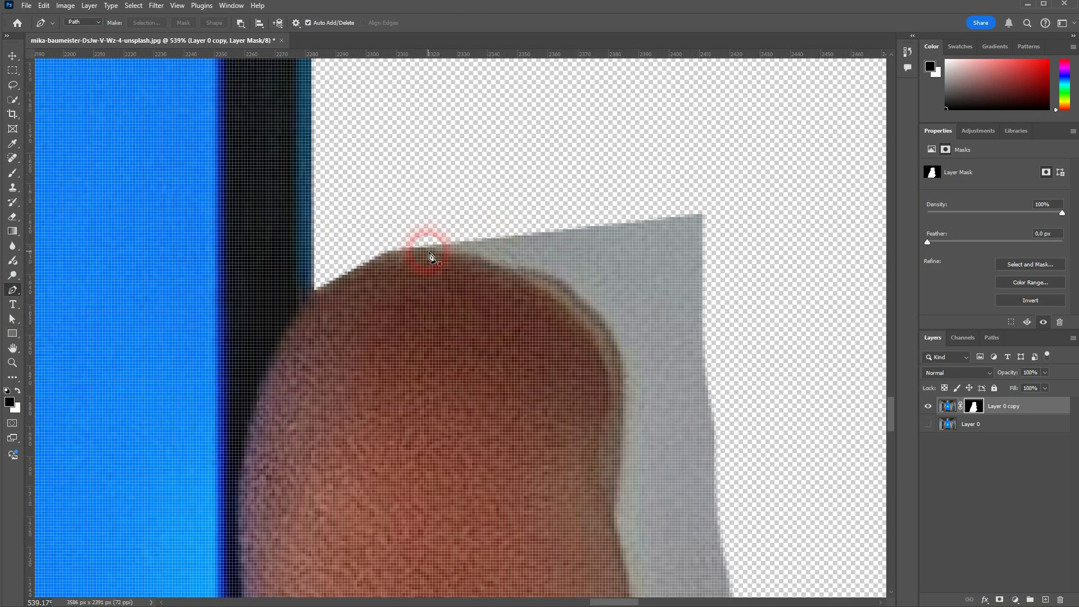
pyautogui.click(427, 248)
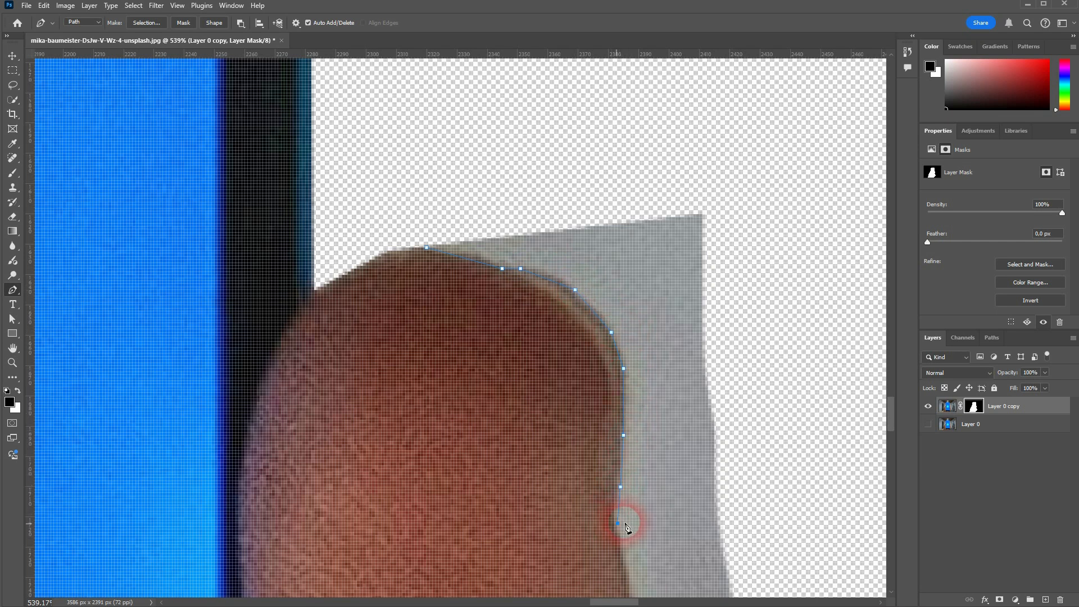
# Step: Continue the path down the outer edge of the lower finger, below the fingertip
pyautogui.scroll(-5, 627, 527)
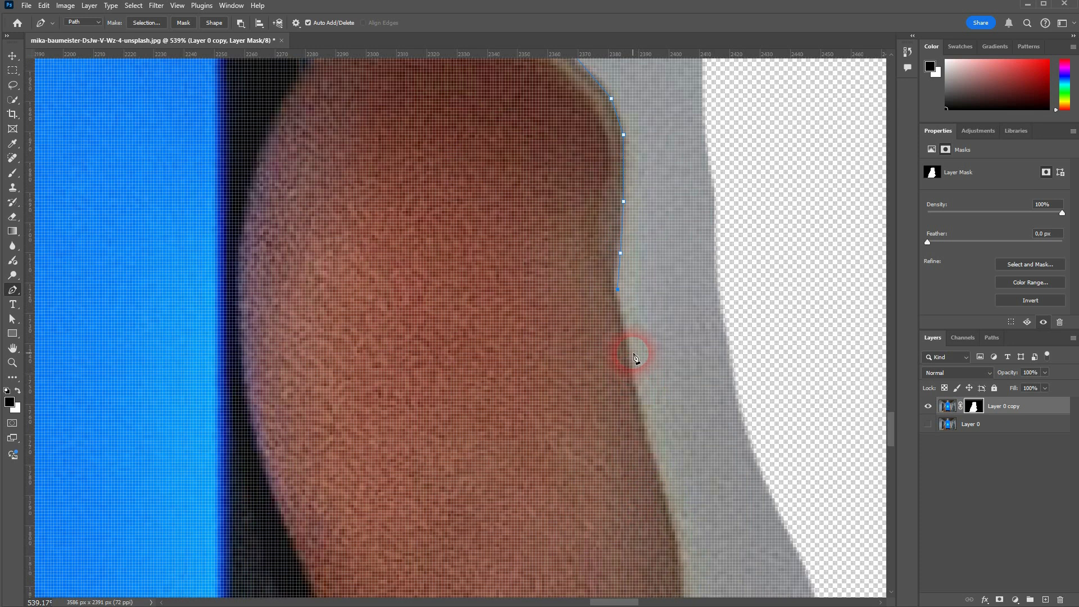
pyautogui.click(630, 347)
pyautogui.click(636, 387)
pyautogui.click(657, 462)
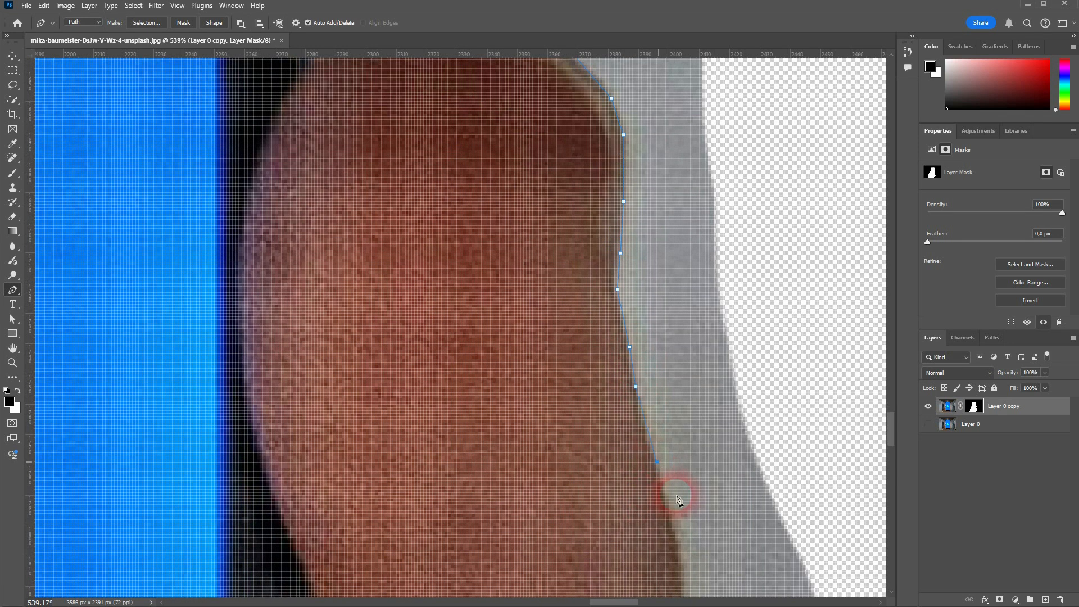
pyautogui.click(676, 525)
# Step: Trace the path around the bulge in the lower finger's outer edge
pyautogui.scroll(-3, 703, 500)
pyautogui.scroll(-2, 712, 500)
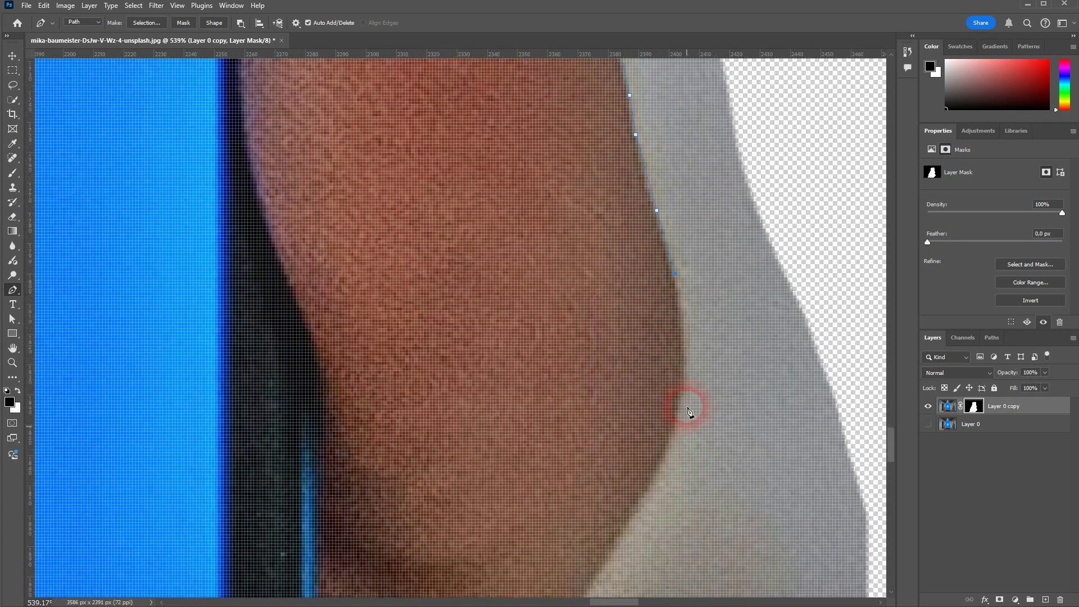
pyautogui.click(682, 320)
pyautogui.click(685, 373)
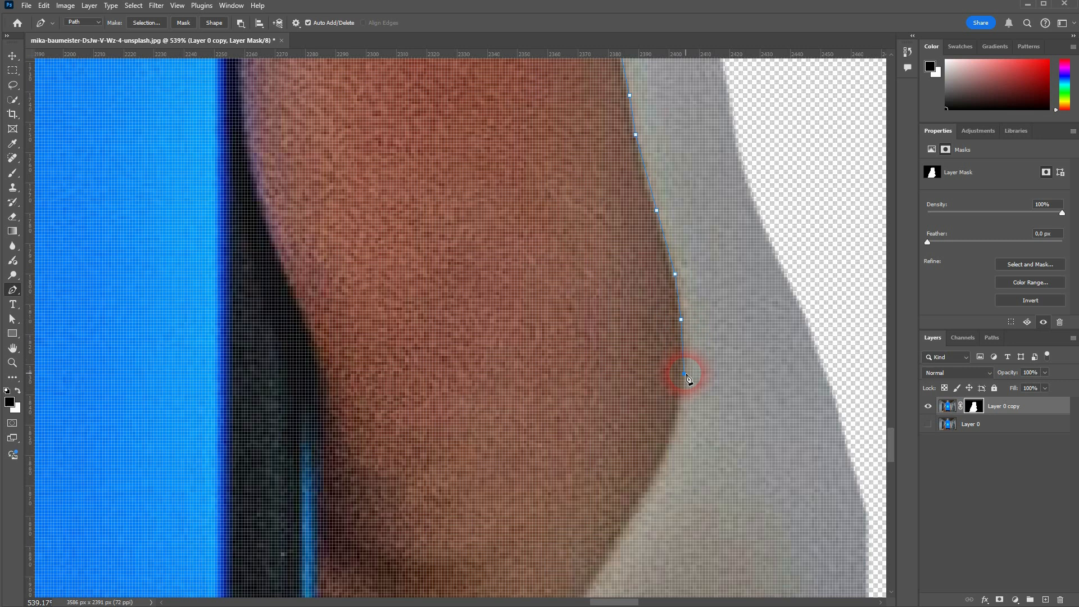
pyautogui.click(678, 425)
pyautogui.click(642, 502)
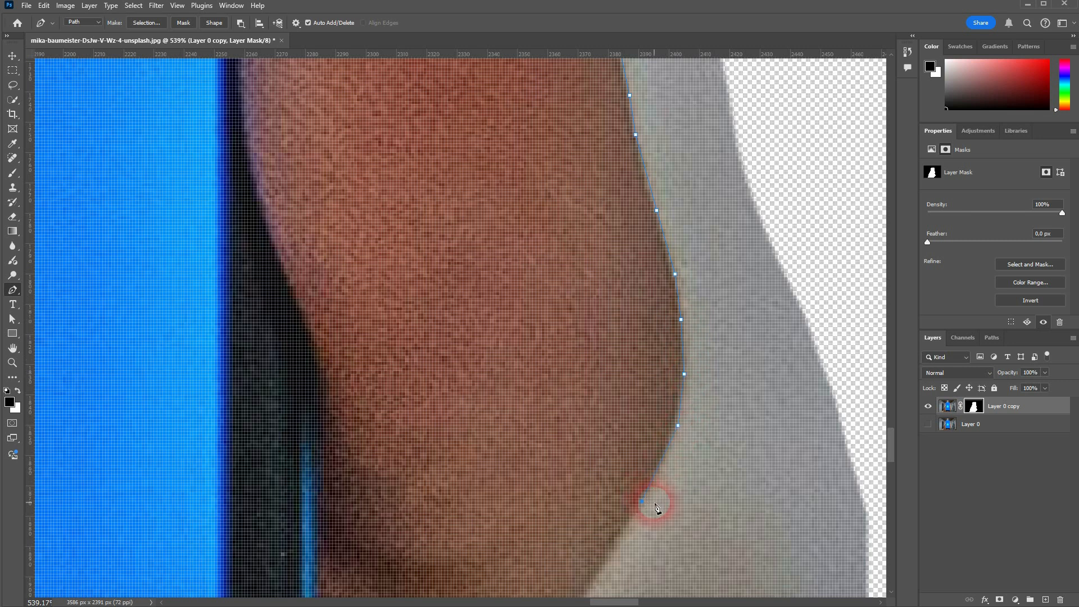
# Step: Continue the path down the finger to the phone's side and along it to just above the phone's lower corner
pyautogui.scroll(-5, 647, 500)
pyautogui.click(587, 364)
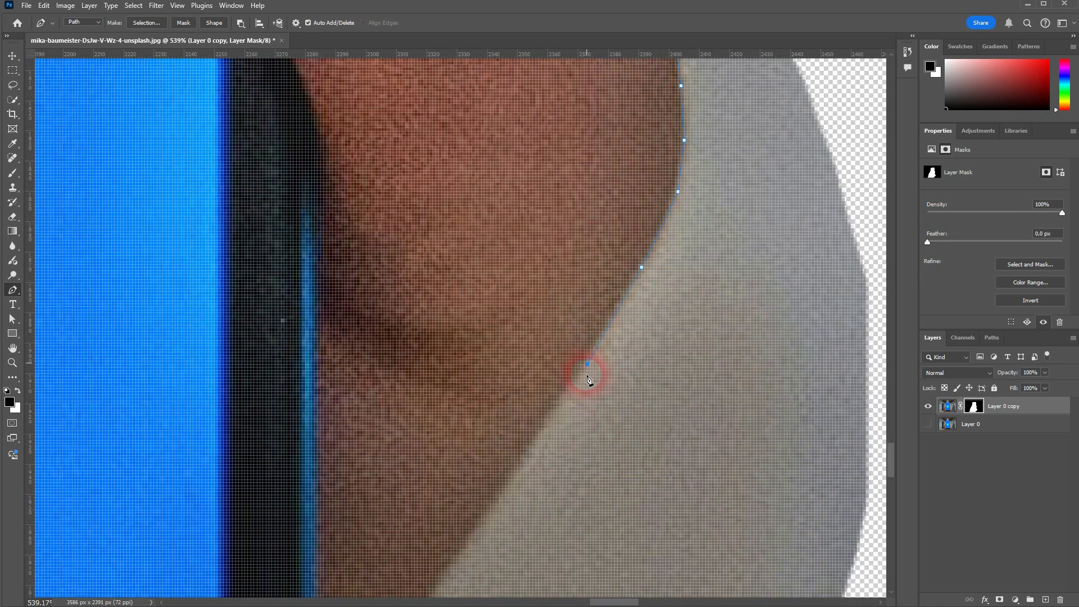
pyautogui.click(530, 449)
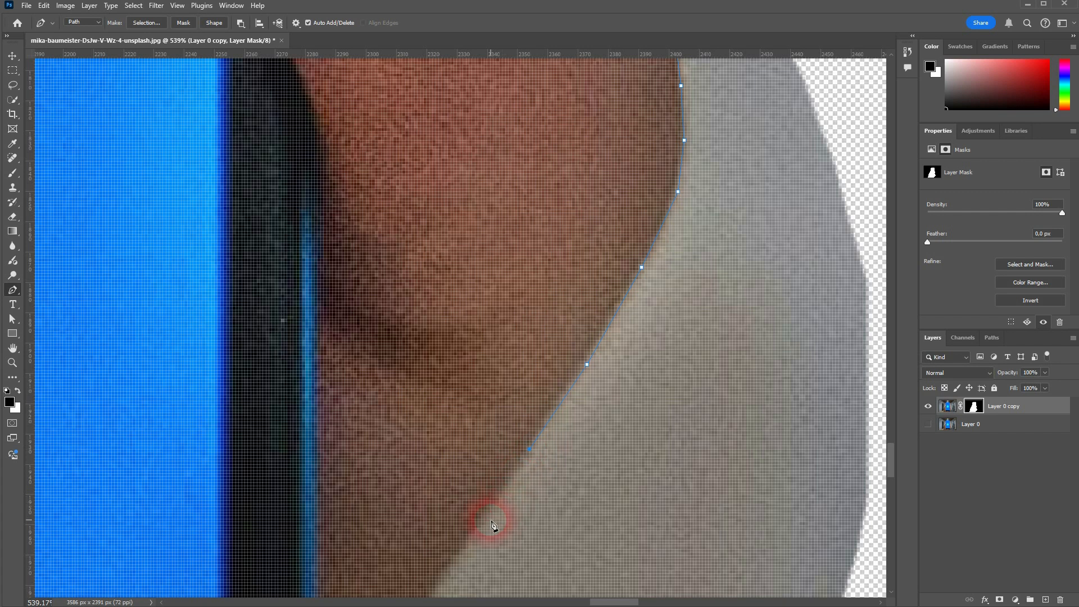
pyautogui.scroll(-5, 489, 523)
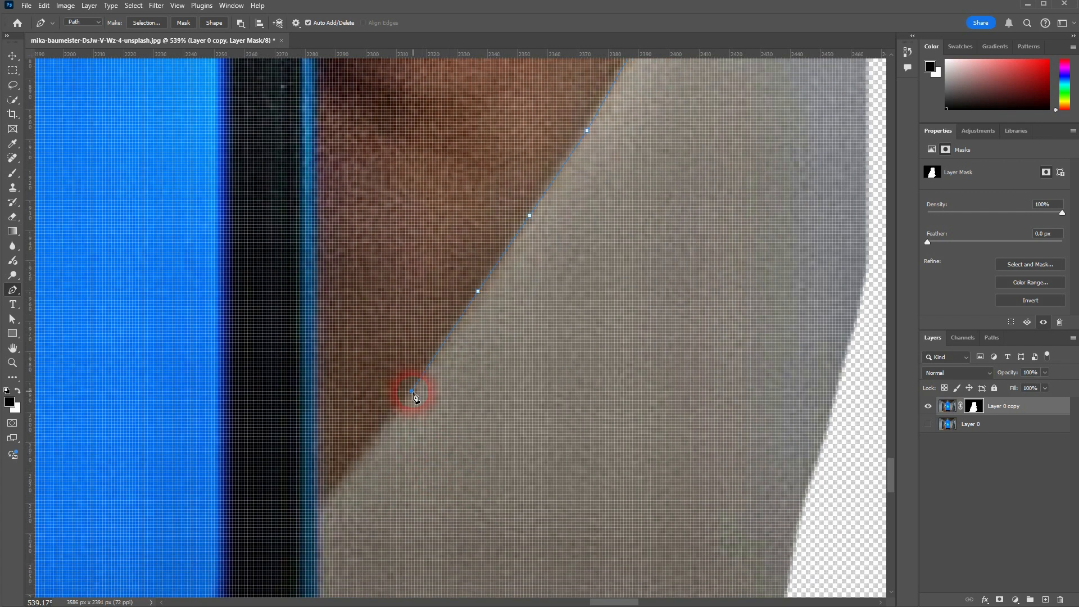
pyautogui.click(375, 440)
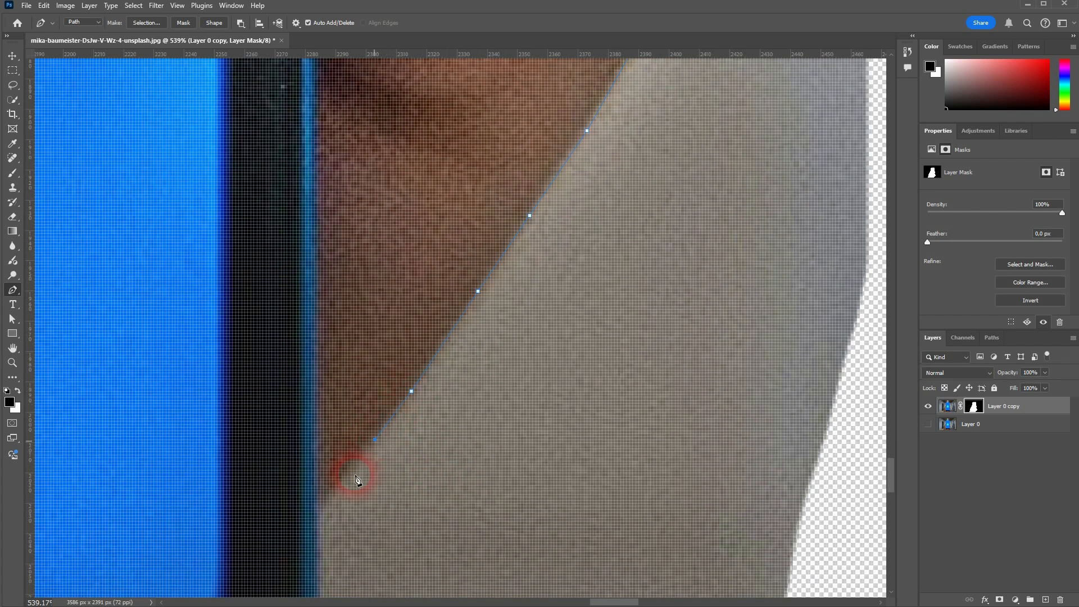
pyautogui.click(320, 497)
pyautogui.scroll(-5, 353, 508)
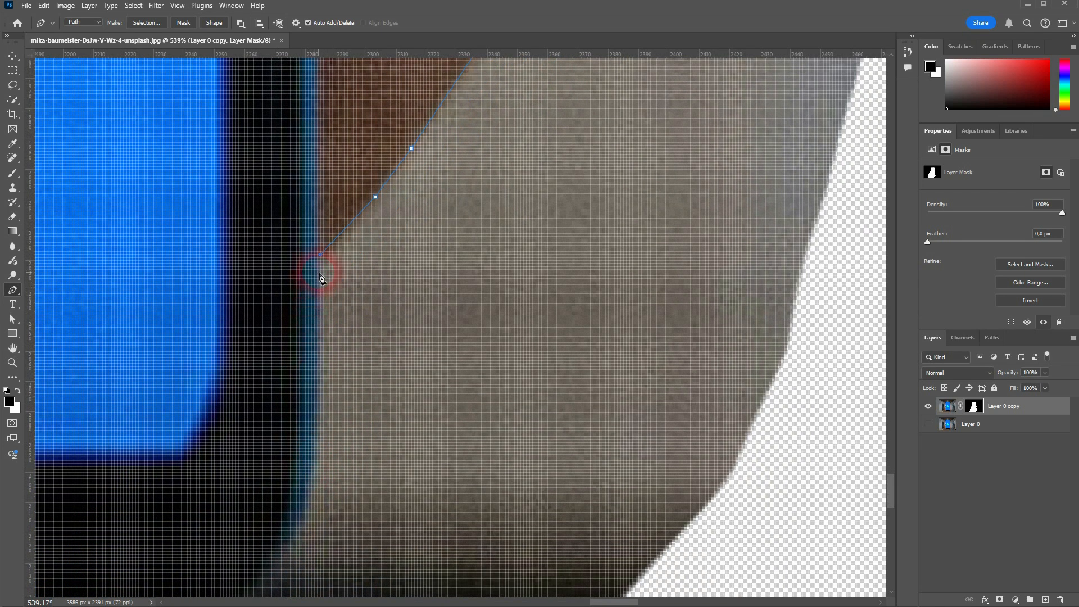
pyautogui.click(321, 440)
# Step: Route the path around the outside of the gray background and close it at its starting point on the lower fingertip
pyautogui.scroll(-5, 323, 441)
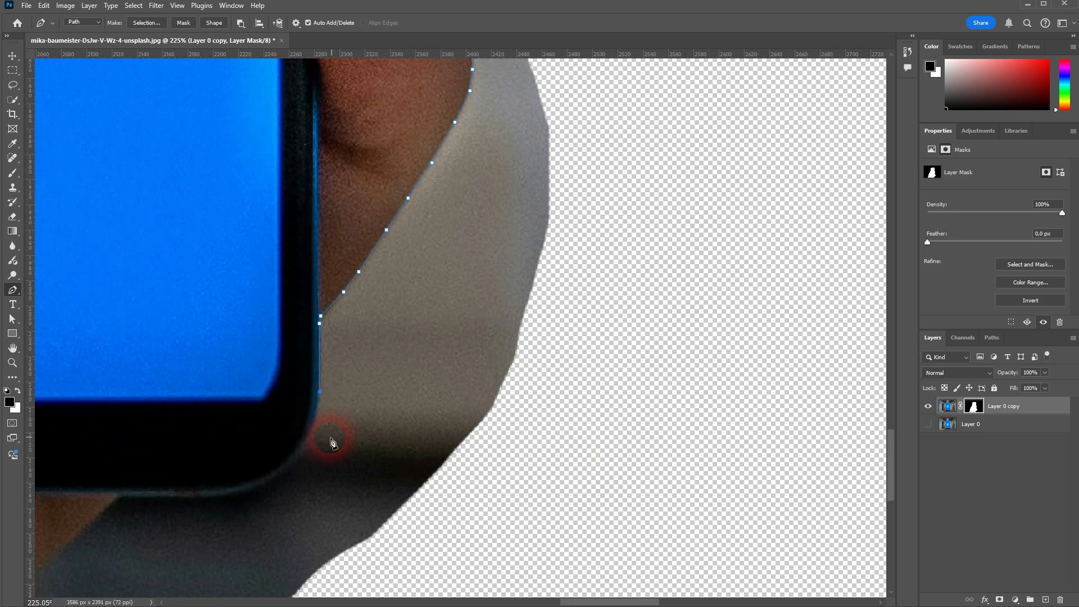
pyautogui.click(436, 518)
pyautogui.click(659, 114)
pyautogui.scroll(2, 665, 126)
pyautogui.scroll(4, 666, 132)
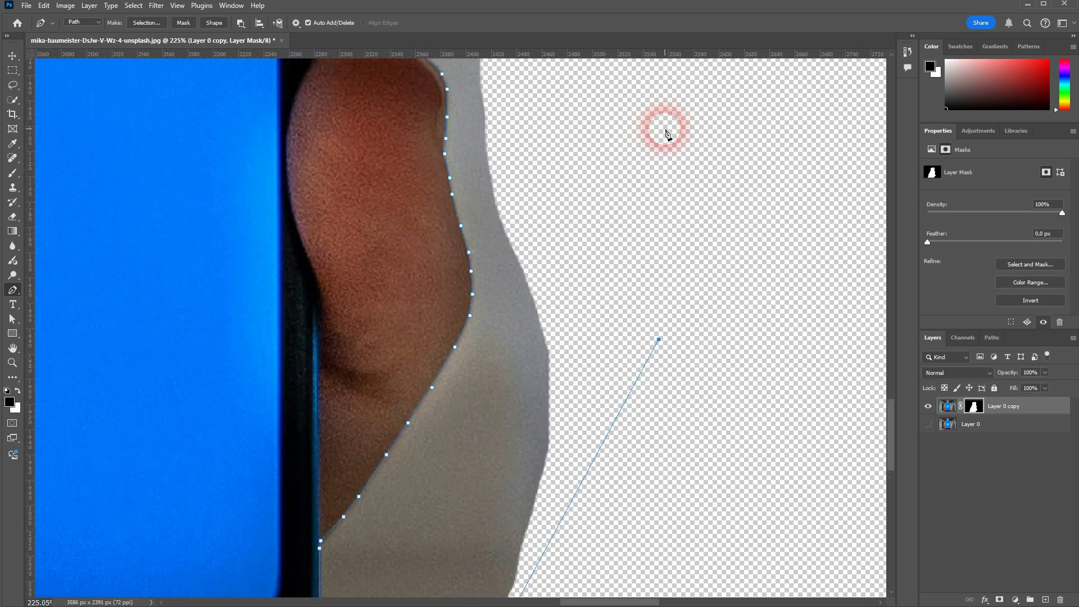
pyautogui.click(538, 109)
pyautogui.click(372, 109)
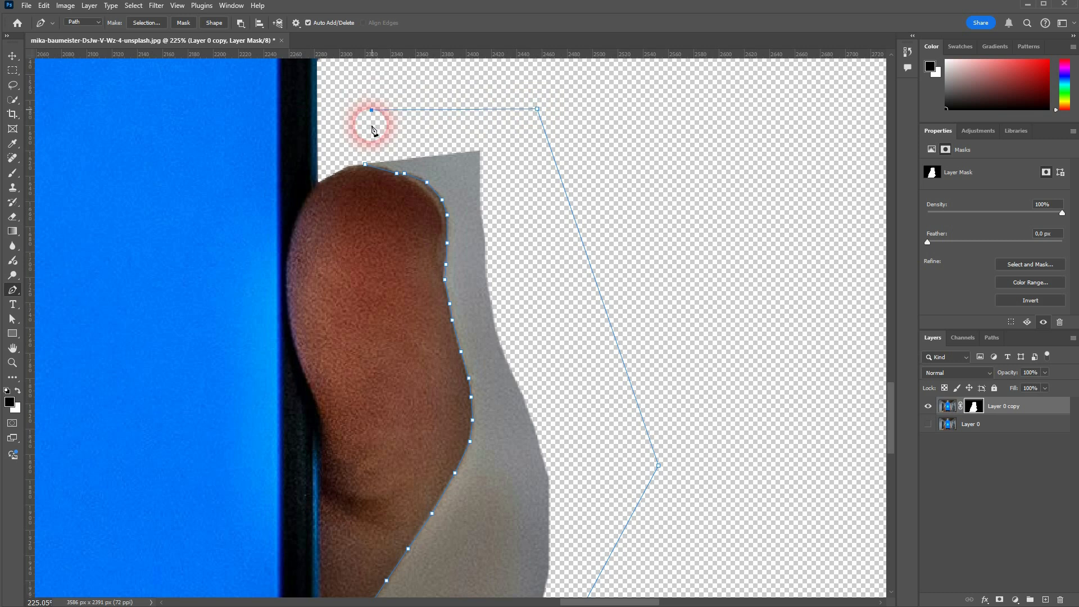
pyautogui.click(366, 164)
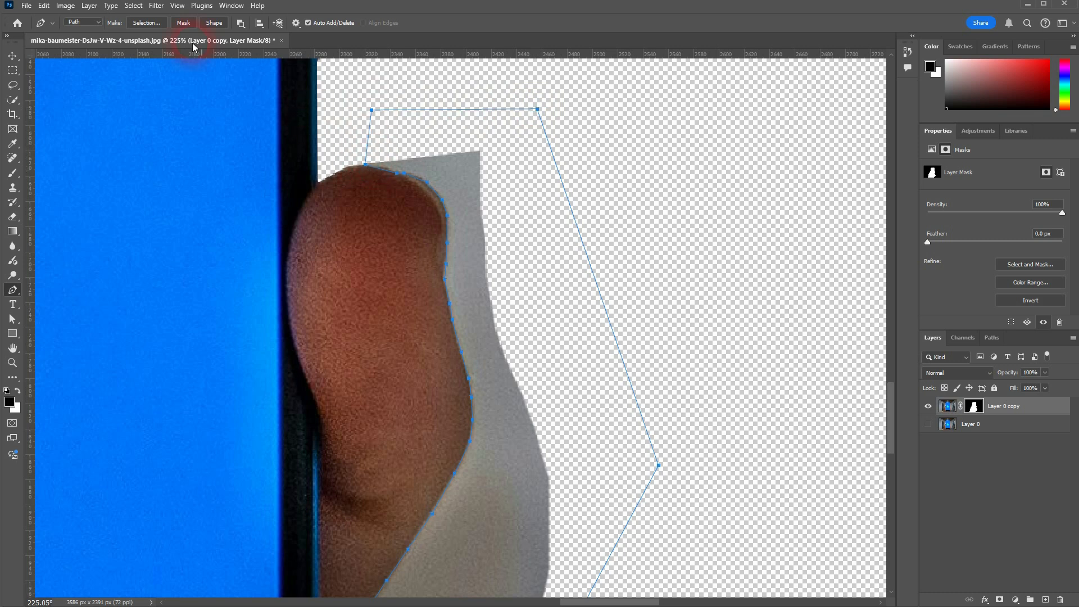
# Step: Convert the closed path beside the lower finger into a selection and invert it
pyautogui.click(145, 23)
pyautogui.click(427, 54)
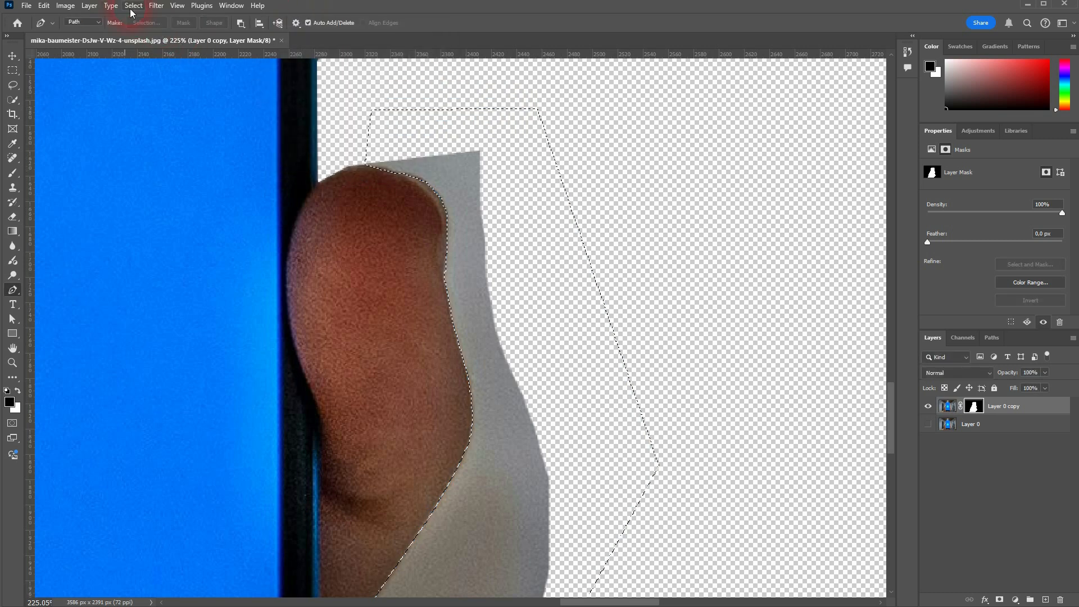
pyautogui.click(132, 13)
pyautogui.click(151, 49)
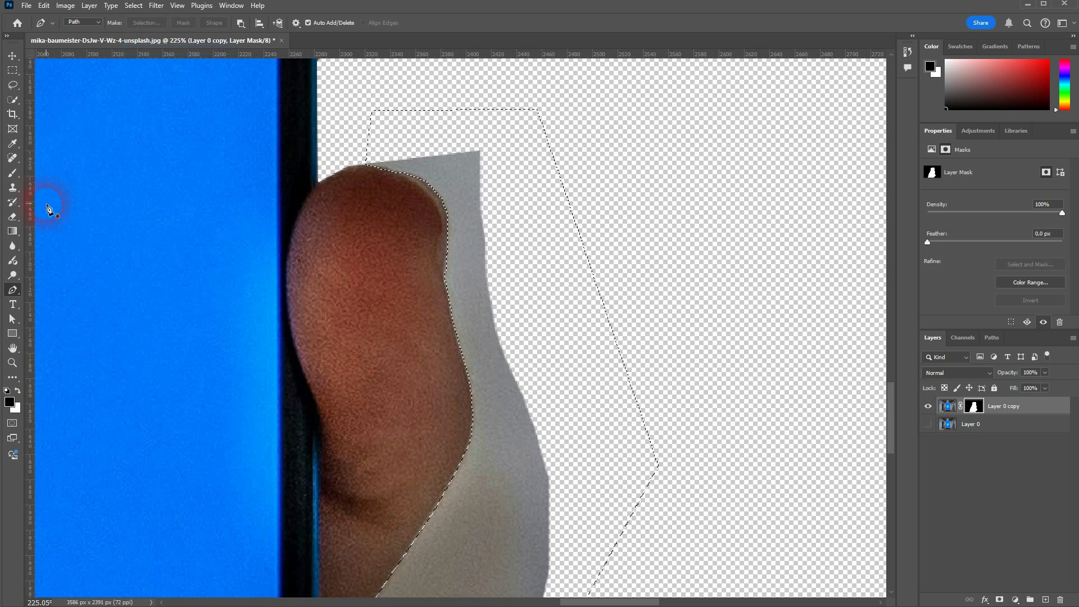
# Step: Paint black on the mask with the Brush over the selected background from the lower fingertip to the phone's side, and deselect
pyautogui.click(13, 177)
pyautogui.moveTo(394, 164)
pyautogui.mouseDown()
pyautogui.moveTo(469, 169)
pyautogui.moveTo(495, 153)
pyautogui.moveTo(454, 207)
pyautogui.moveTo(474, 443)
pyautogui.moveTo(484, 504)
pyautogui.moveTo(485, 343)
pyautogui.moveTo(523, 440)
pyautogui.moveTo(522, 508)
pyautogui.moveTo(556, 541)
pyautogui.moveTo(548, 420)
pyautogui.mouseUp()
pyautogui.scroll(-1, 548, 420)
pyautogui.scroll(-3, 547, 420)
pyautogui.moveTo(522, 334)
pyautogui.mouseDown()
pyautogui.moveTo(448, 410)
pyautogui.moveTo(361, 559)
pyautogui.moveTo(518, 377)
pyautogui.moveTo(426, 511)
pyautogui.moveTo(518, 457)
pyautogui.moveTo(453, 578)
pyautogui.moveTo(464, 504)
pyautogui.mouseUp()
pyautogui.scroll(-4, 465, 503)
pyautogui.moveTo(386, 434)
pyautogui.mouseDown()
pyautogui.moveTo(471, 545)
pyautogui.moveTo(543, 330)
pyautogui.moveTo(465, 501)
pyautogui.mouseUp()
pyautogui.hotkey('ctrl', 'd')
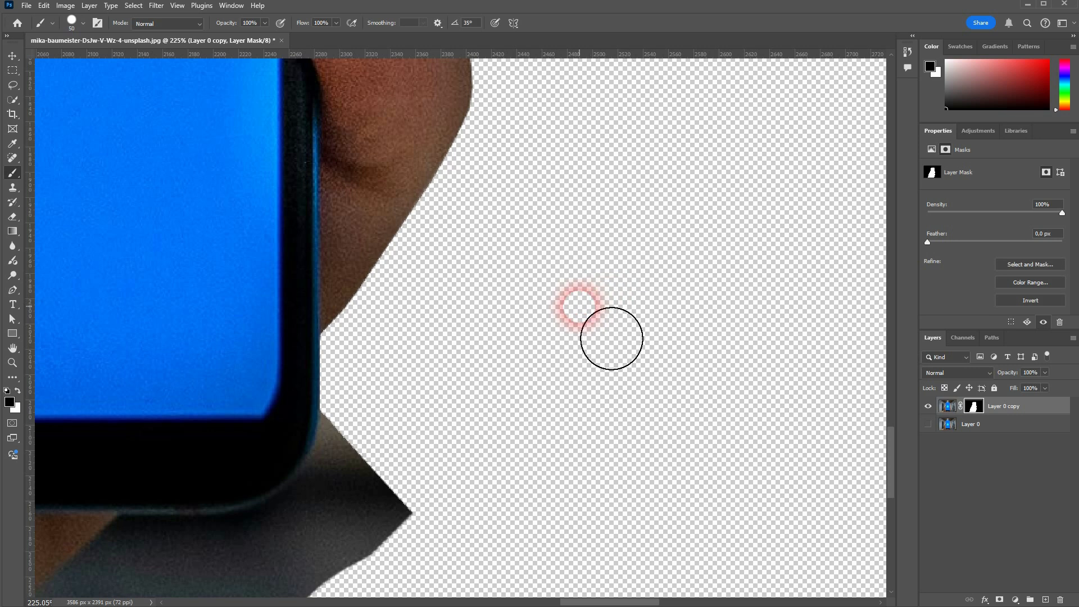
# Step: Start a path on the phone's side above the leftover dark background and curve it around the phone's lower corner
pyautogui.click(12, 292)
pyautogui.scroll(-2, 251, 443)
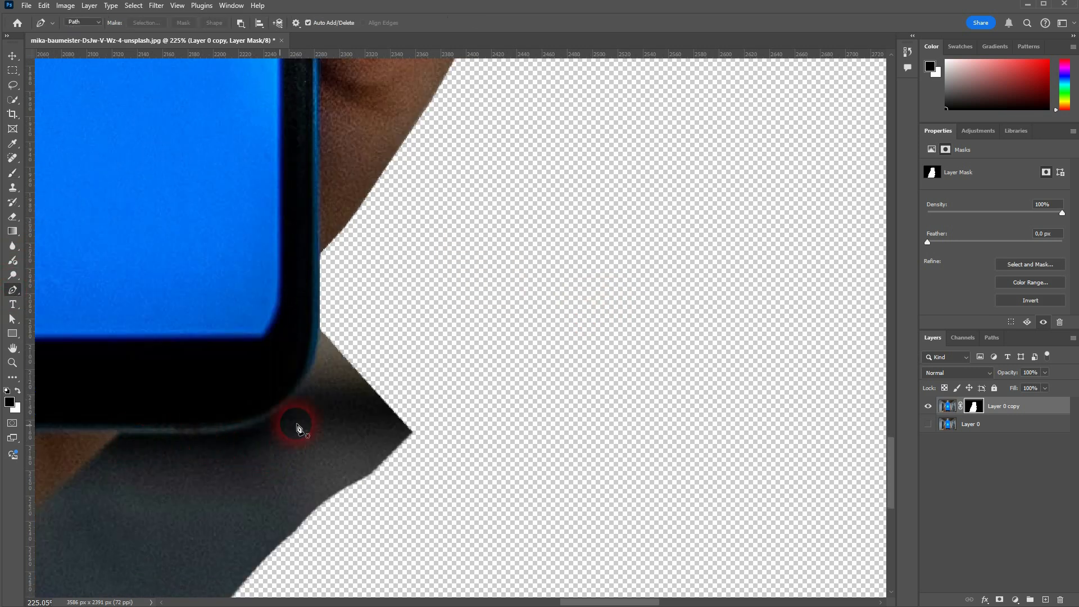
pyautogui.click(322, 333)
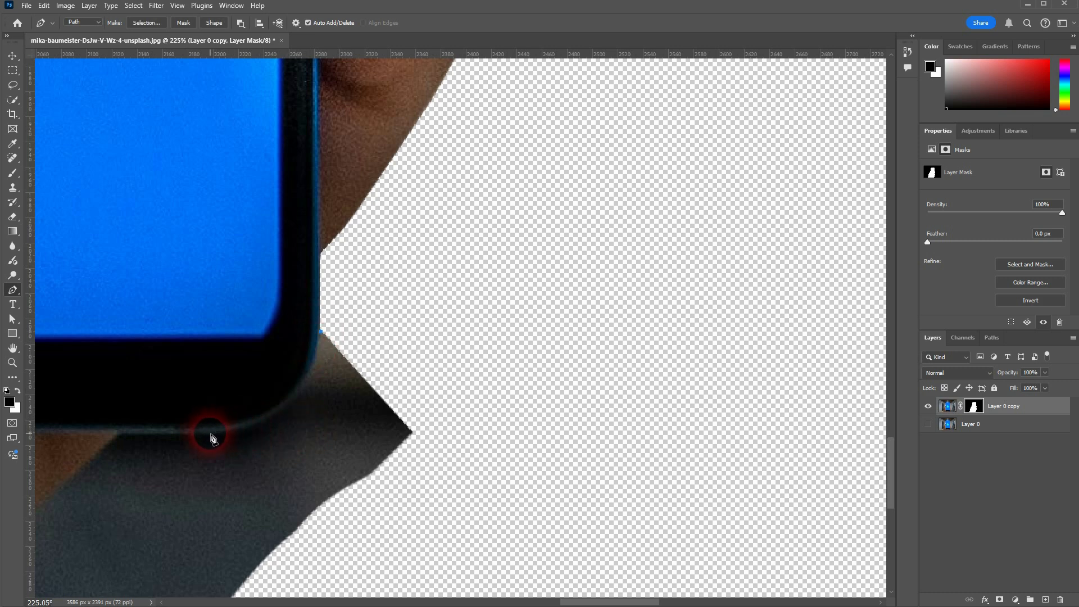
pyautogui.moveTo(209, 433); pyautogui.dragTo(96, 436)
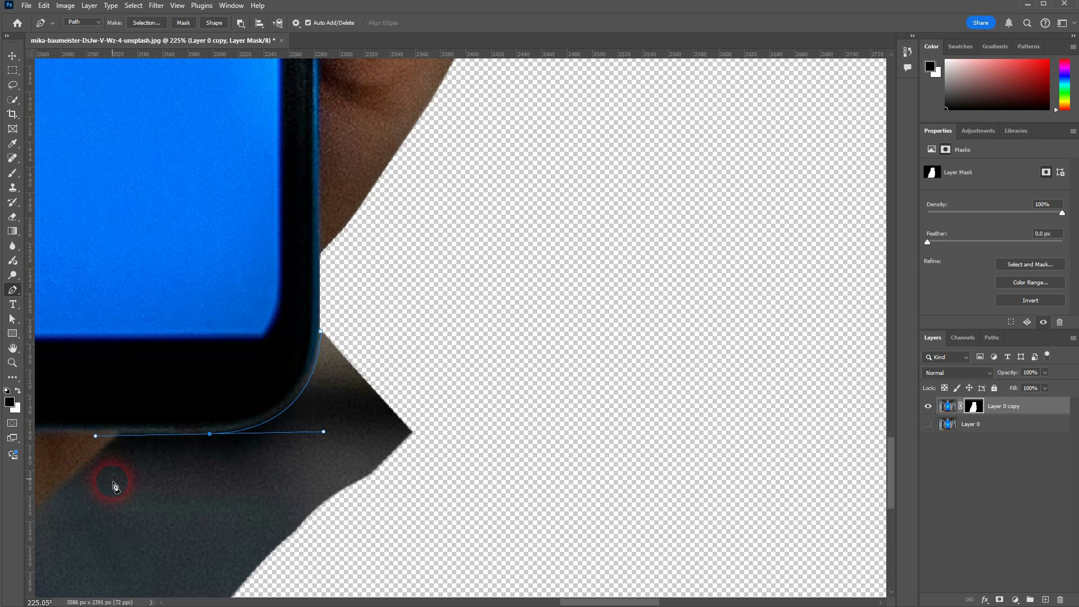
# Step: Route the path through the dark background and the transparent area and close it at its start on the phone's side
pyautogui.click(206, 534)
pyautogui.click(431, 542)
pyautogui.click(556, 363)
pyautogui.scroll(-1, 506, 337)
pyautogui.click(386, 294)
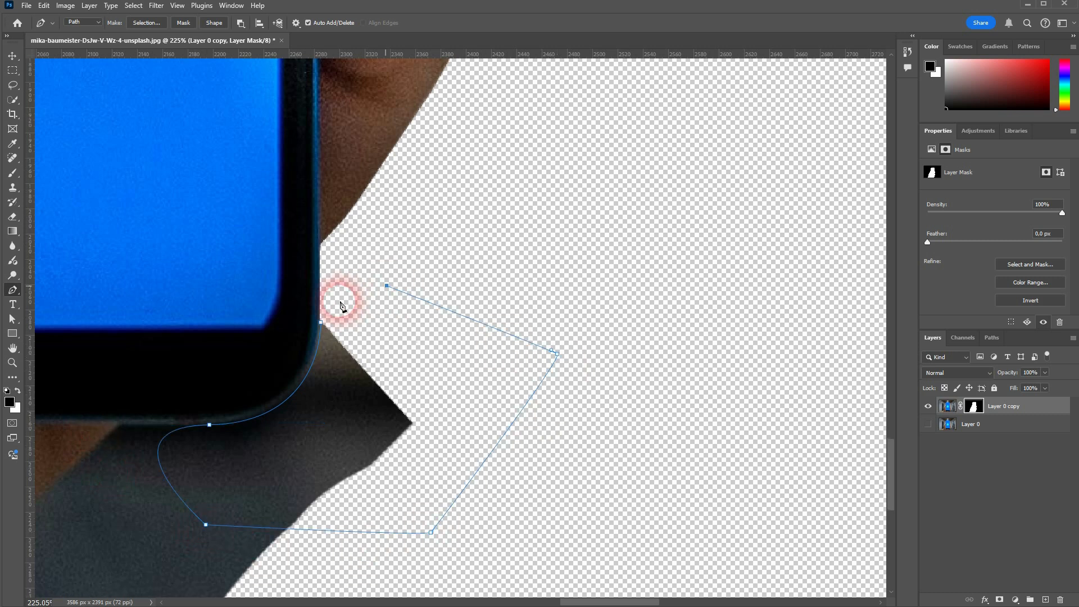
pyautogui.click(321, 323)
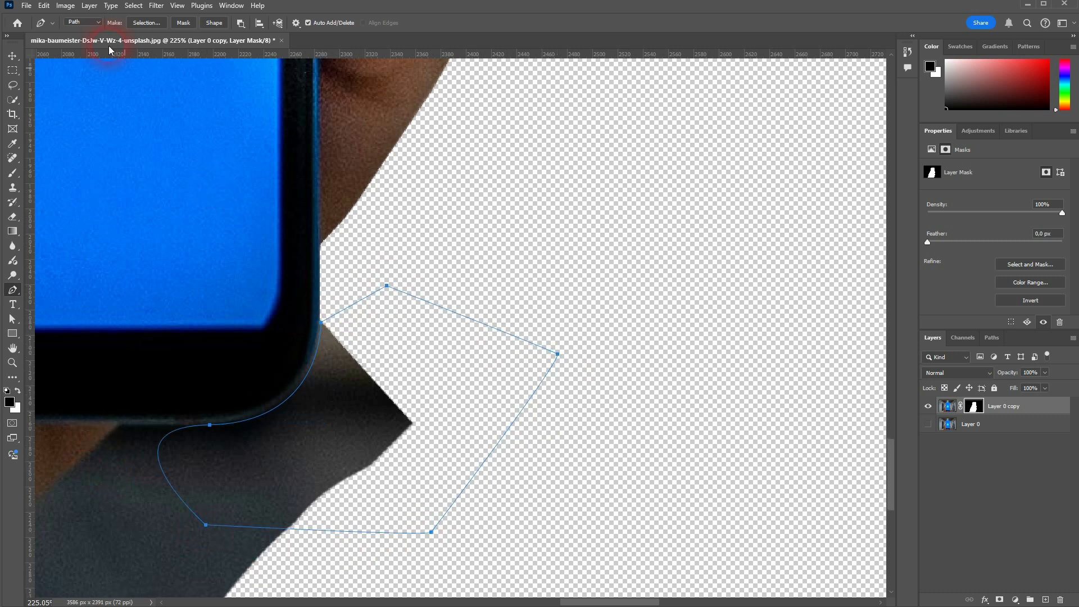
# Step: Make a selection from the closed path around the phone's lower corner and invert it
pyautogui.click(140, 22)
pyautogui.click(427, 55)
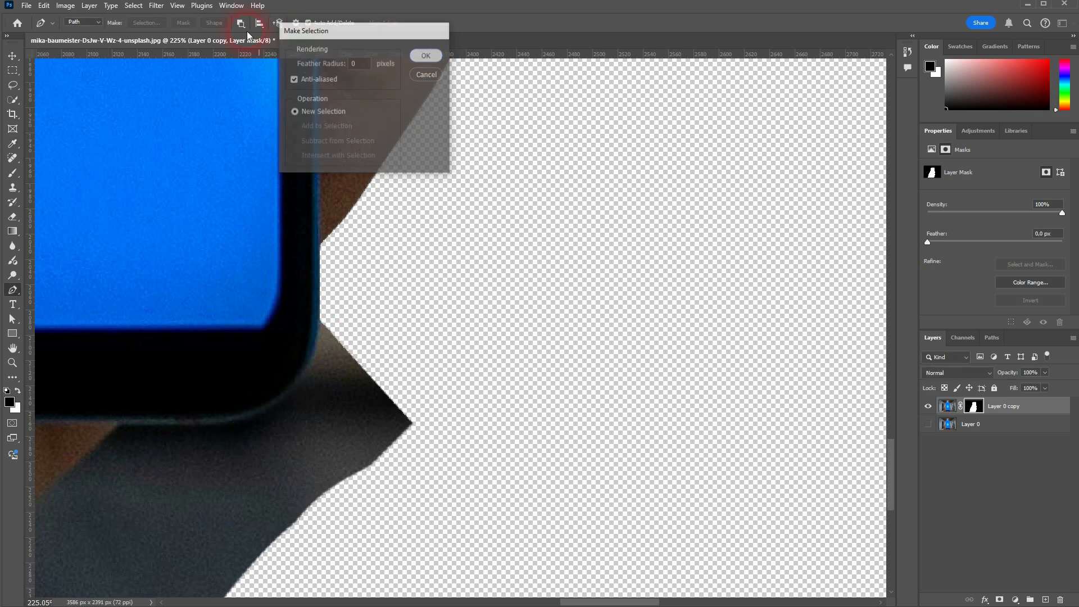
pyautogui.click(134, 6)
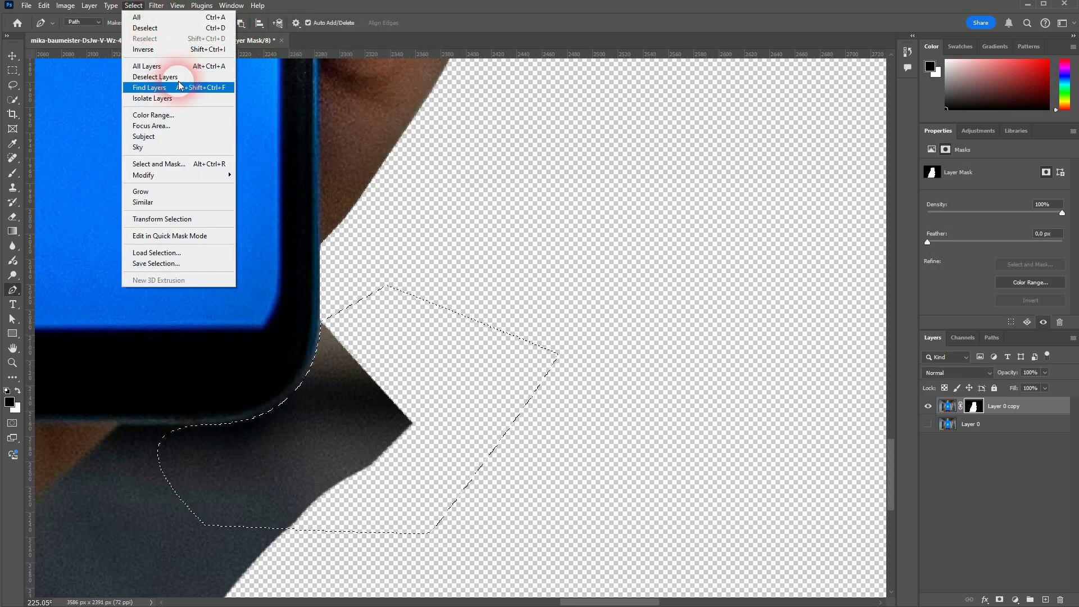
pyautogui.click(167, 50)
# Step: Paint black on the mask over the selected dark background at the phone's lower corner, and deselect
pyautogui.click(12, 172)
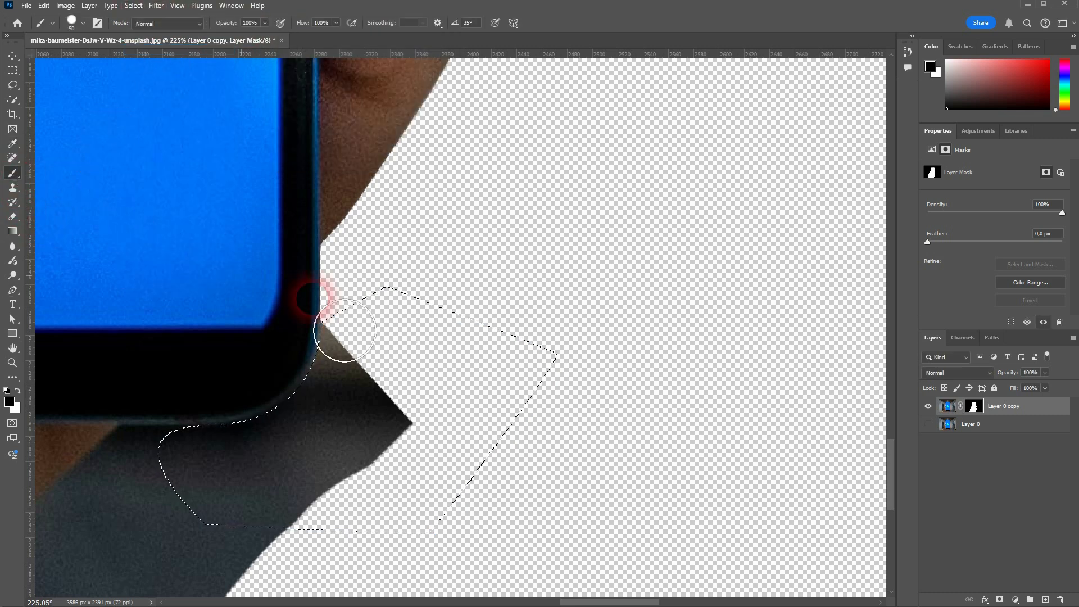
pyautogui.moveTo(337, 326)
pyautogui.mouseDown()
pyautogui.moveTo(385, 338)
pyautogui.moveTo(270, 438)
pyautogui.moveTo(211, 535)
pyautogui.moveTo(453, 424)
pyautogui.moveTo(242, 501)
pyautogui.moveTo(617, 363)
pyautogui.mouseUp()
pyautogui.hotkey('ctrl', 'd')
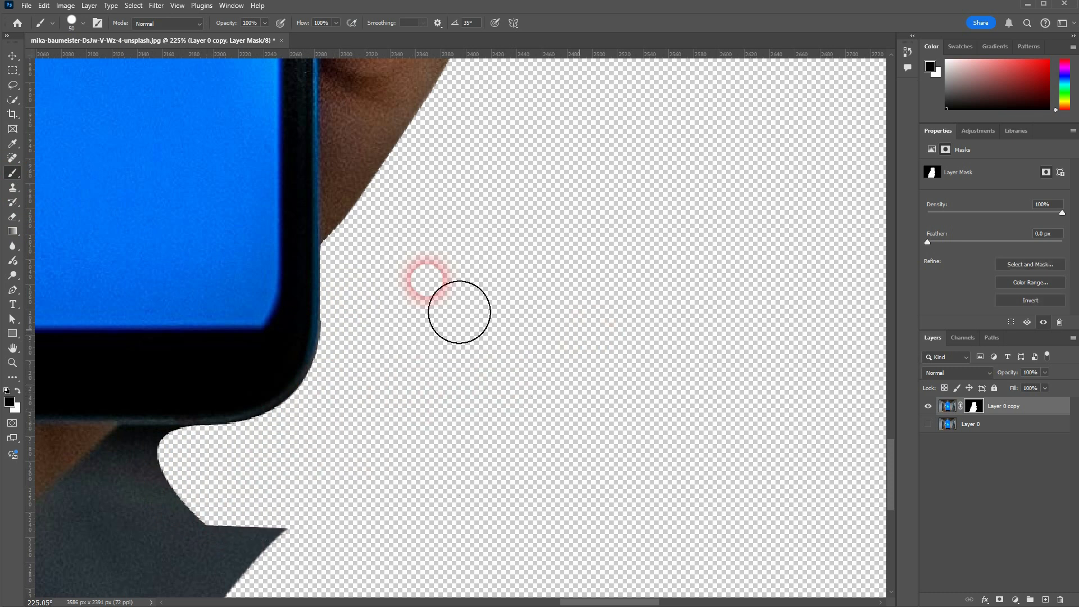
# Step: Start a path on the phone's bottom edge and trace it along the edge of the hand down to the image's lower border
pyautogui.click(13, 293)
pyautogui.scroll(5, 132, 516)
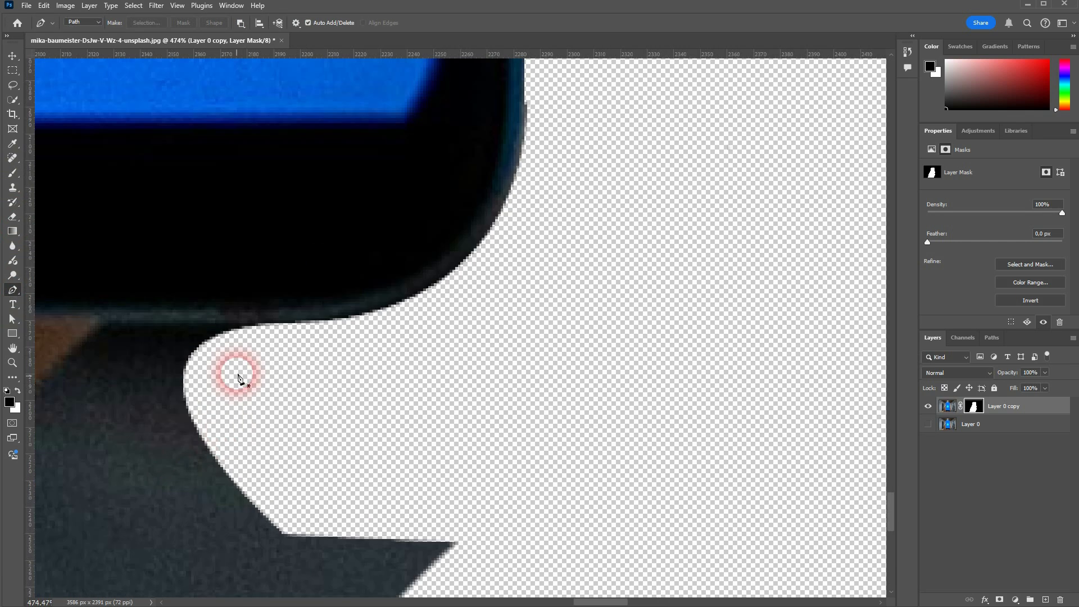
pyautogui.click(258, 321)
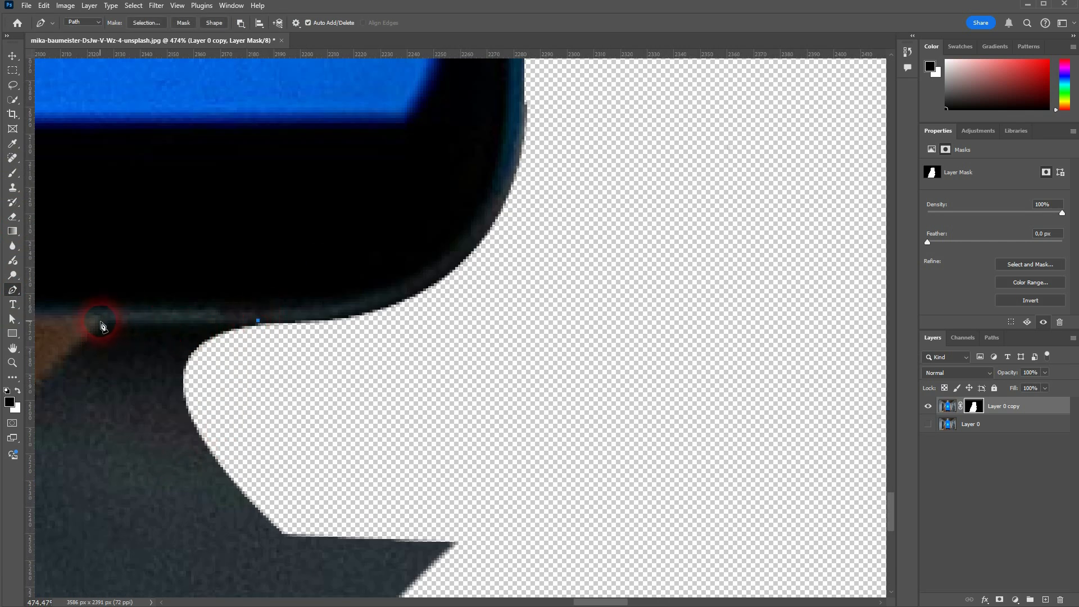
pyautogui.click(100, 321)
pyautogui.moveTo(143, 499); pyautogui.dragTo(625, 277)
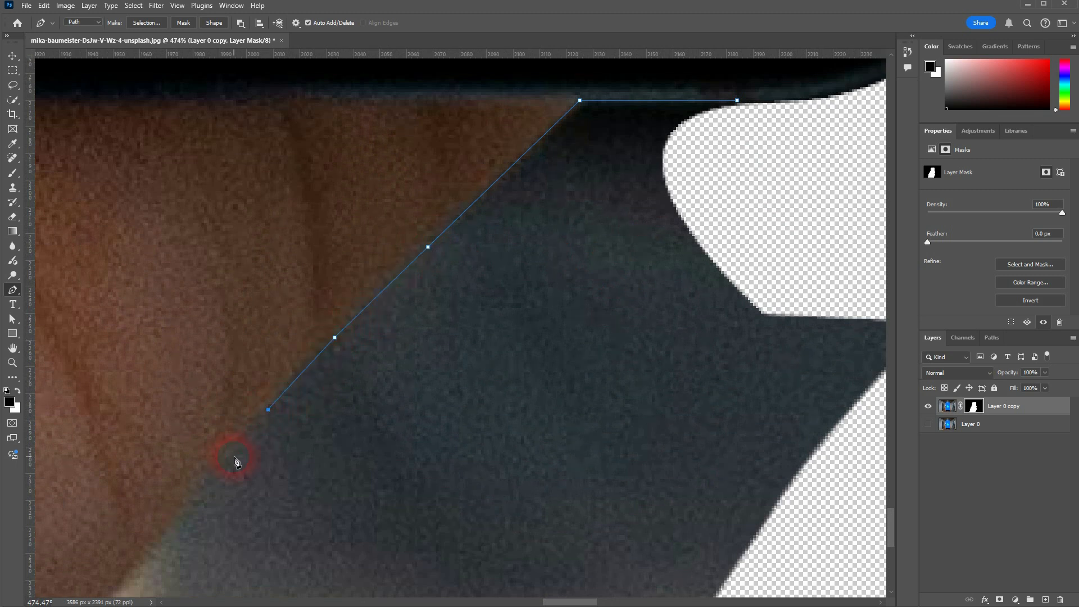
pyautogui.scroll(-5, 176, 534)
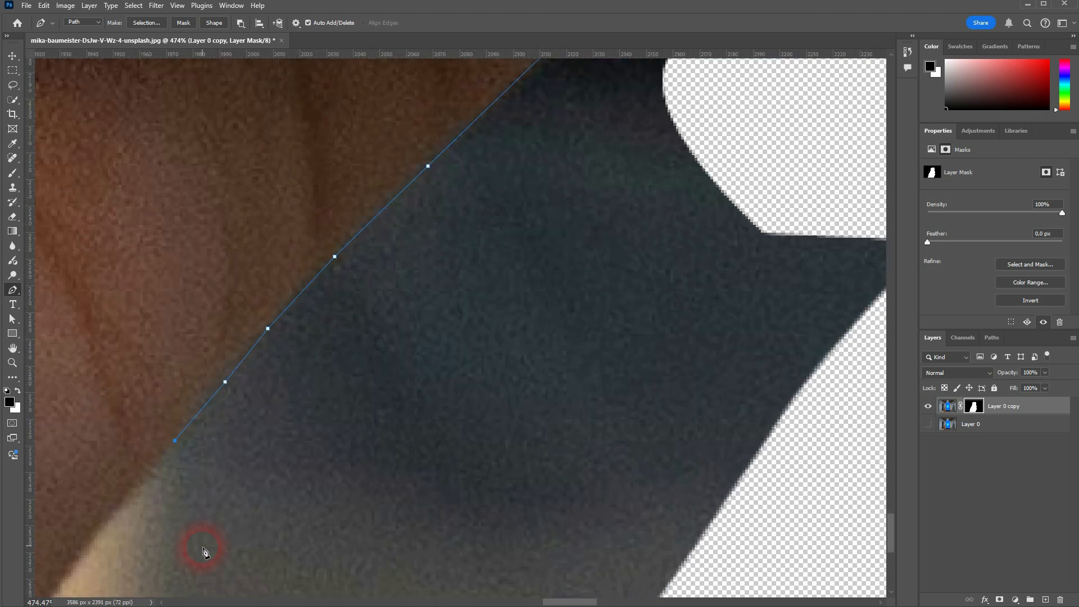
pyautogui.click(124, 439)
pyautogui.click(77, 503)
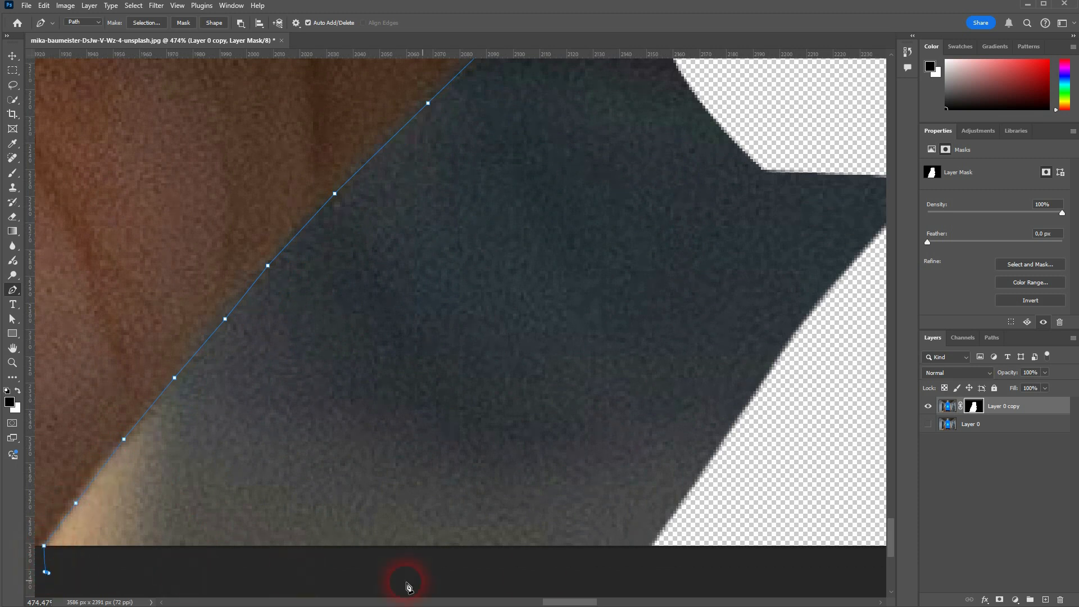
# Step: Route the path below the image and through the transparent area, and close it at its start on the phone's bottom edge
pyautogui.click(725, 568)
pyautogui.click(791, 424)
pyautogui.moveTo(819, 325); pyautogui.dragTo(403, 523)
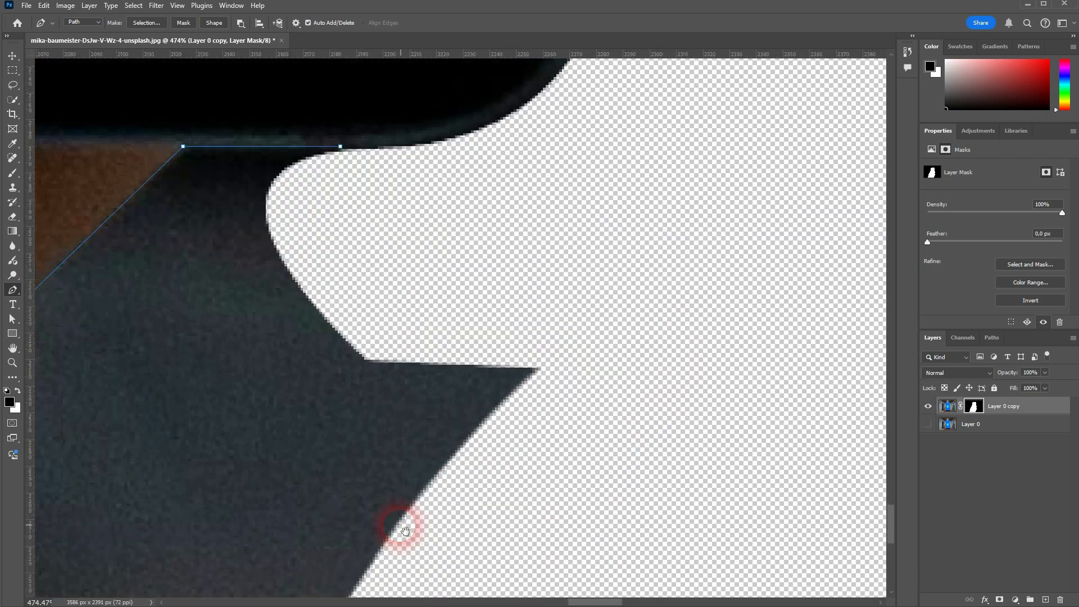
pyautogui.click(704, 319)
pyautogui.click(584, 168)
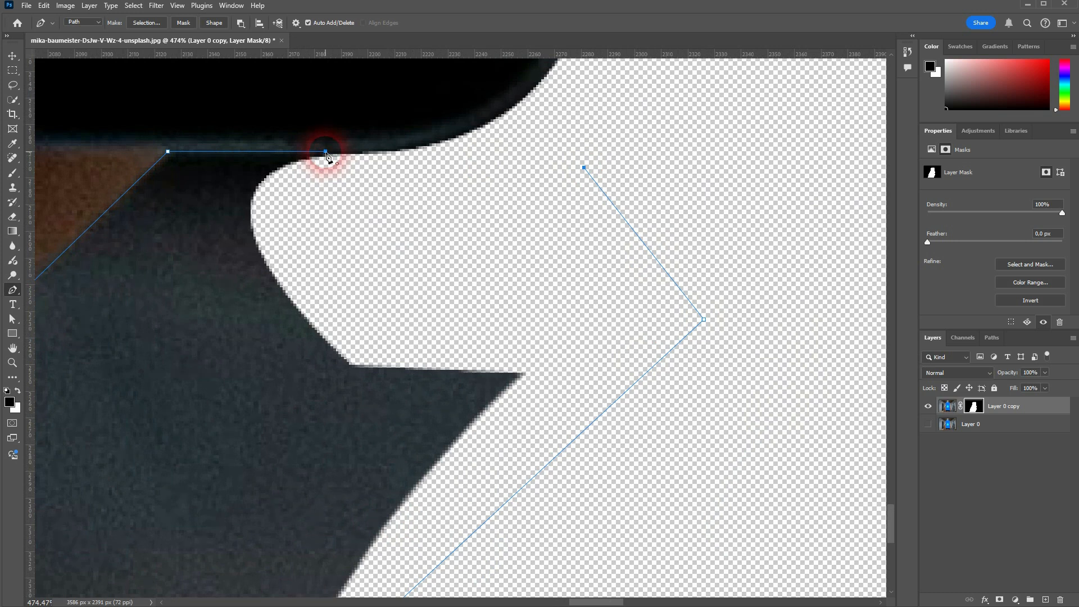
pyautogui.click(326, 152)
# Step: Make a selection from the closed path around the dark background beside the palm and invert it
pyautogui.click(146, 22)
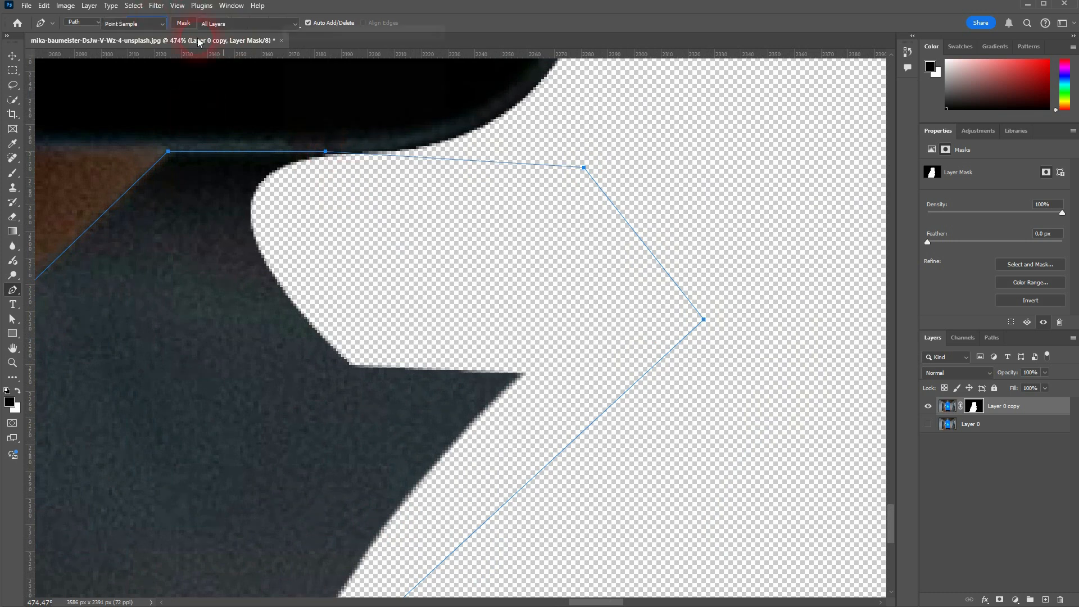
pyautogui.click(427, 56)
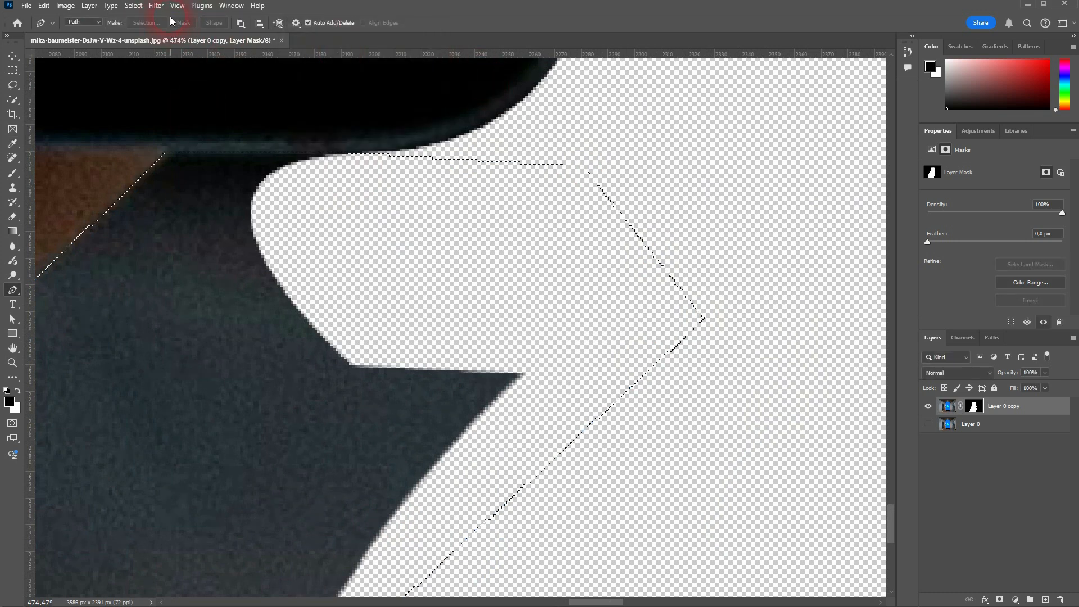
pyautogui.click(134, 6)
pyautogui.click(167, 50)
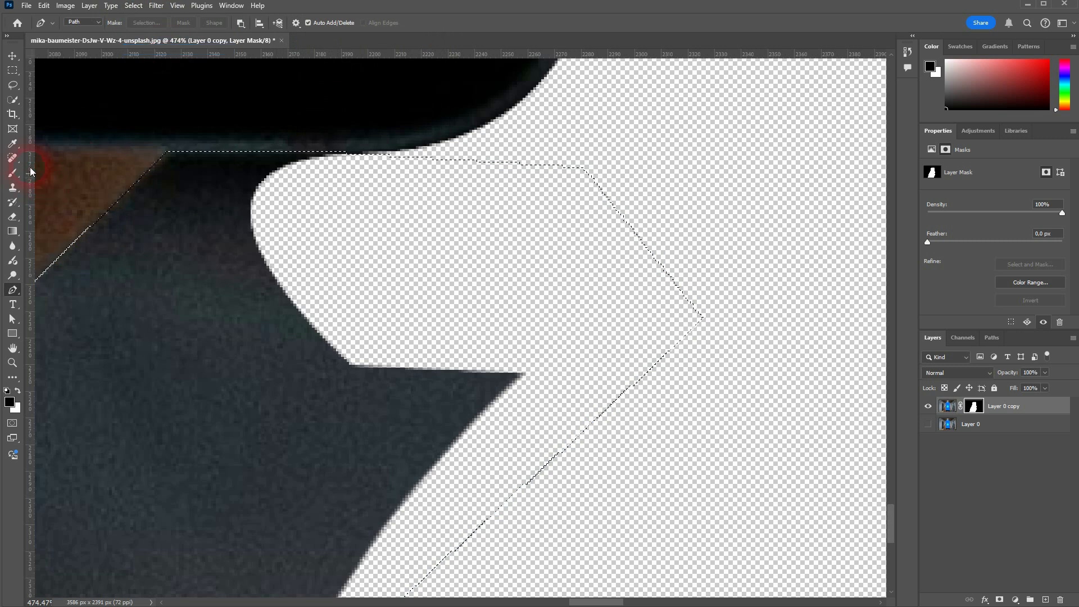
# Step: Paint black on the mask over the selected dark background below the phone beside the palm, and deselect
pyautogui.click(13, 173)
pyautogui.scroll(-4, 321, 302)
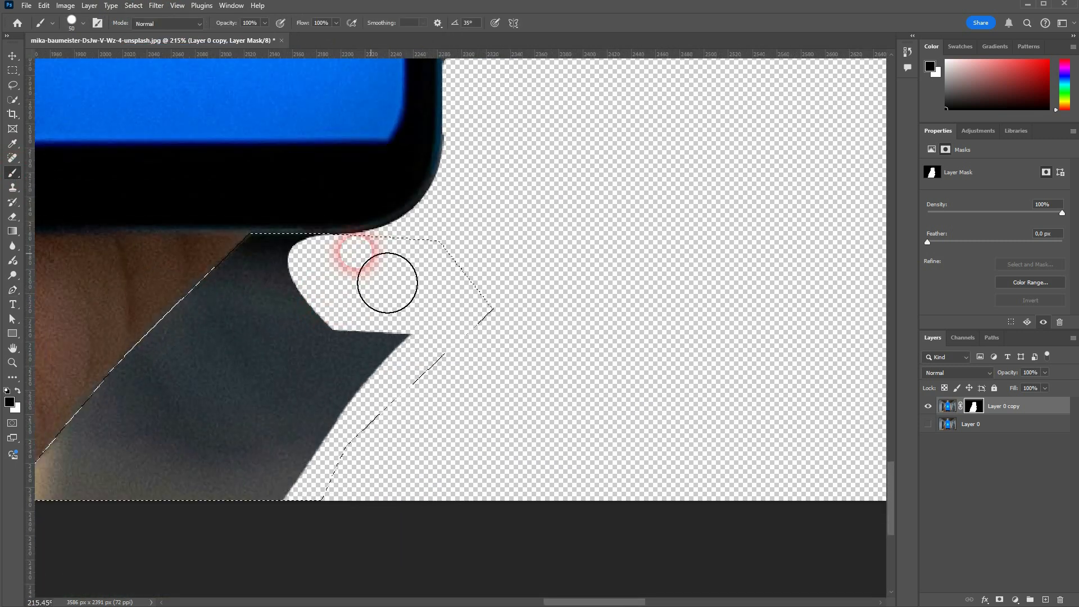
pyautogui.moveTo(385, 282)
pyautogui.mouseDown()
pyautogui.moveTo(301, 276)
pyautogui.moveTo(119, 424)
pyautogui.moveTo(124, 459)
pyautogui.moveTo(380, 259)
pyautogui.moveTo(253, 384)
pyautogui.moveTo(211, 451)
pyautogui.moveTo(226, 507)
pyautogui.moveTo(446, 344)
pyautogui.moveTo(359, 447)
pyautogui.moveTo(338, 506)
pyautogui.moveTo(535, 327)
pyautogui.moveTo(268, 402)
pyautogui.moveTo(312, 406)
pyautogui.moveTo(338, 371)
pyautogui.moveTo(74, 534)
pyautogui.moveTo(184, 443)
pyautogui.mouseUp()
pyautogui.moveTo(168, 404)
pyautogui.mouseDown()
pyautogui.moveTo(406, 367)
pyautogui.moveTo(253, 469)
pyautogui.mouseUp()
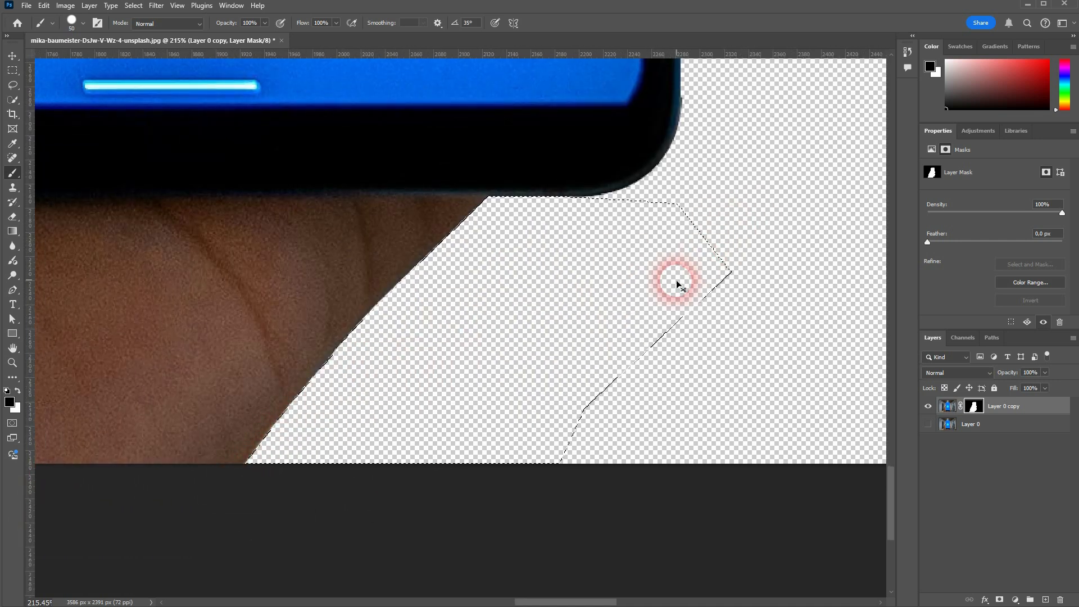
pyautogui.hotkey('ctrl', 'd')
pyautogui.hotkey('ctrl', '0')
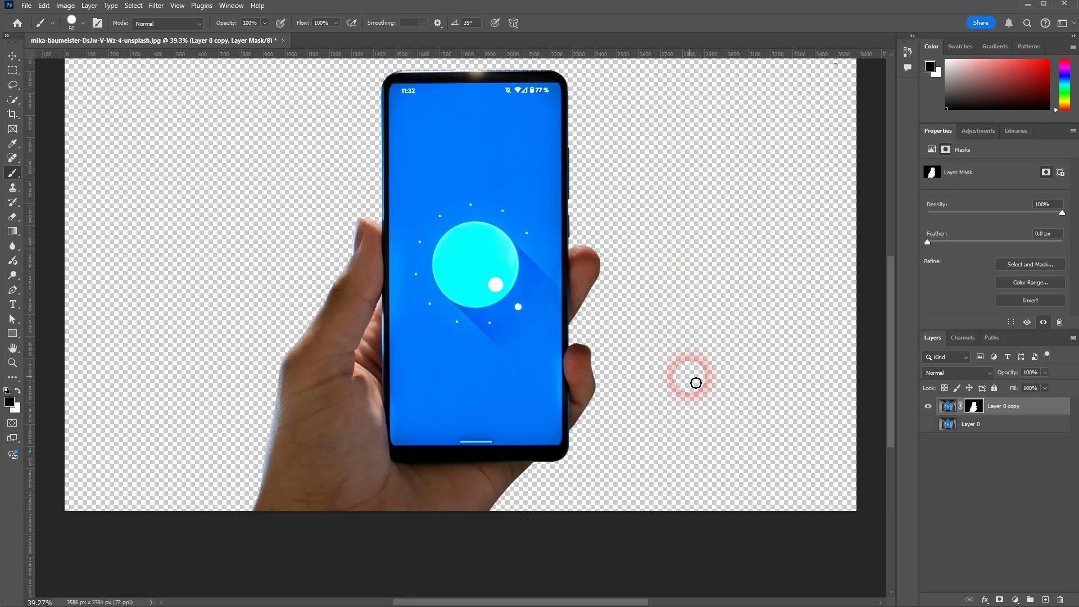
# Step: Add a new layer directly above Layer 0 and fill it with white using the Paint Bucket tool
pyautogui.scroll(1, 689, 377)
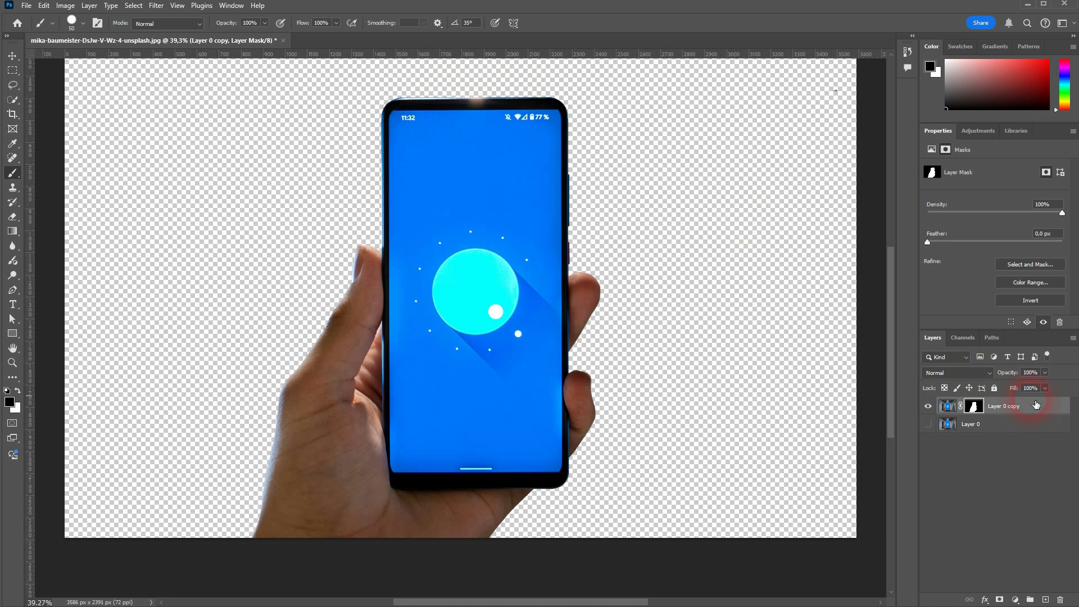
pyautogui.click(998, 426)
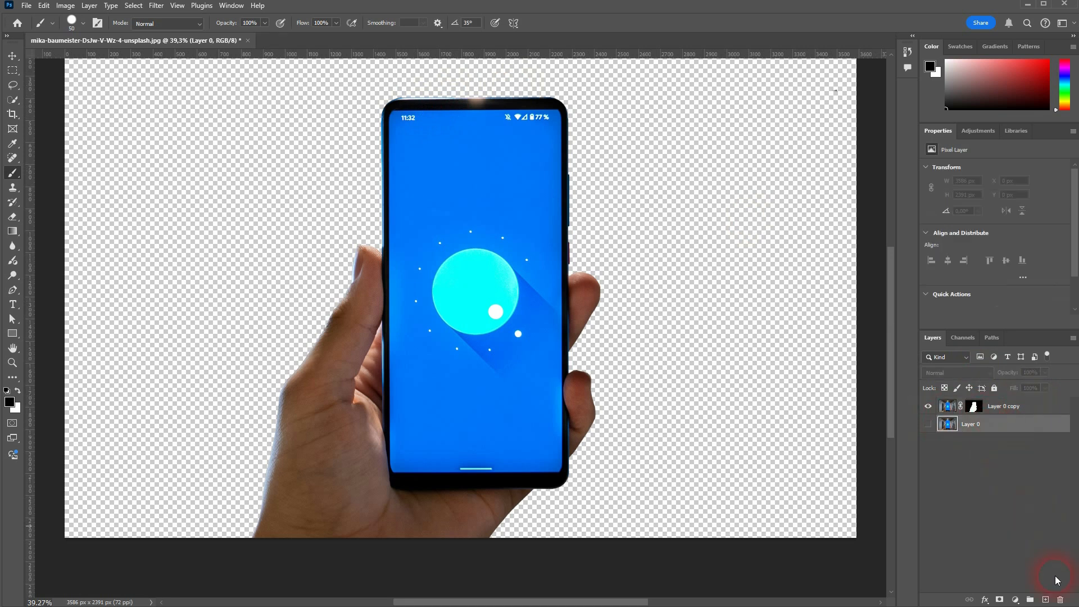
pyautogui.click(1046, 599)
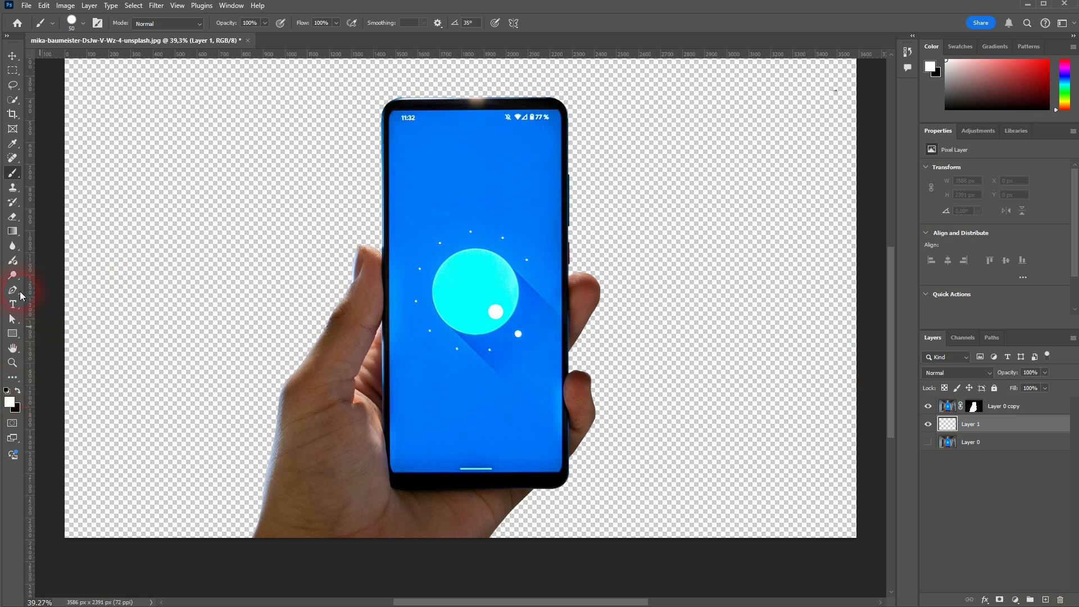
pyautogui.moveTo(11, 235); pyautogui.dragTo(75, 247)
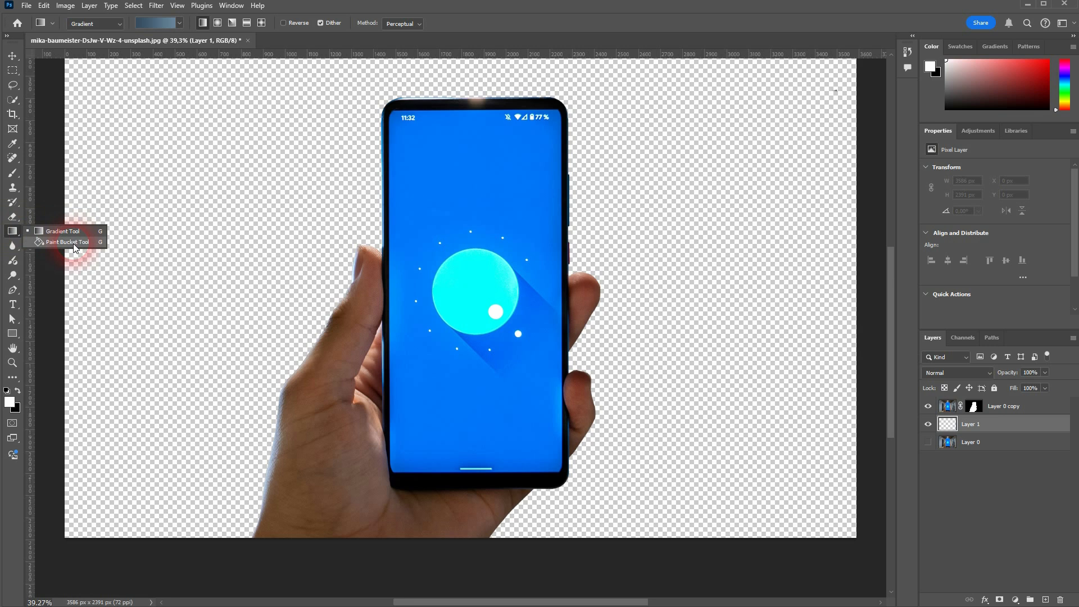
pyautogui.moveTo(73, 246); pyautogui.dragTo(74, 246)
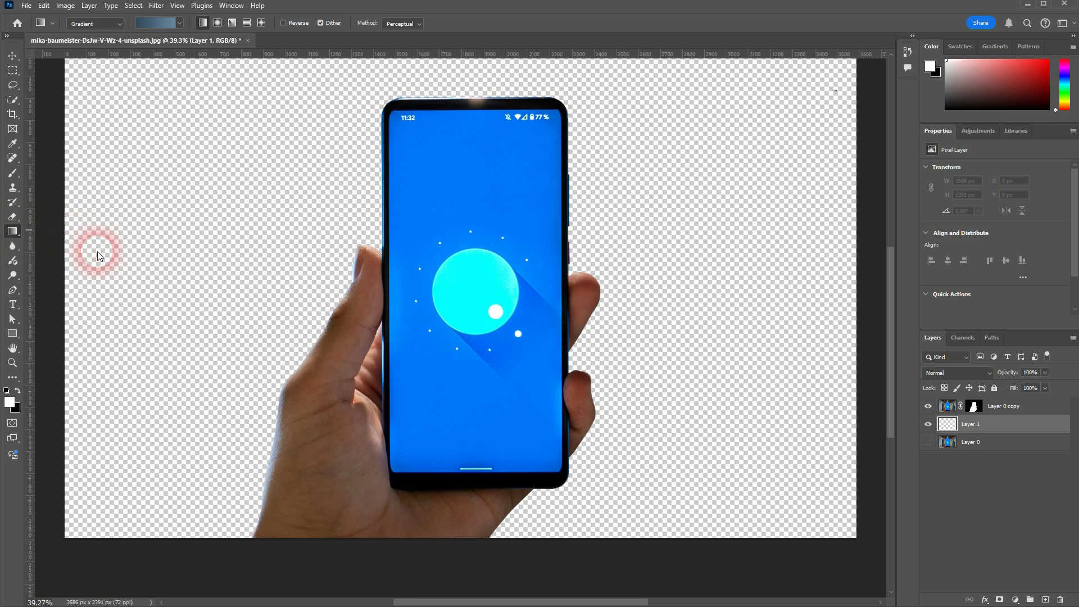
pyautogui.click(126, 268)
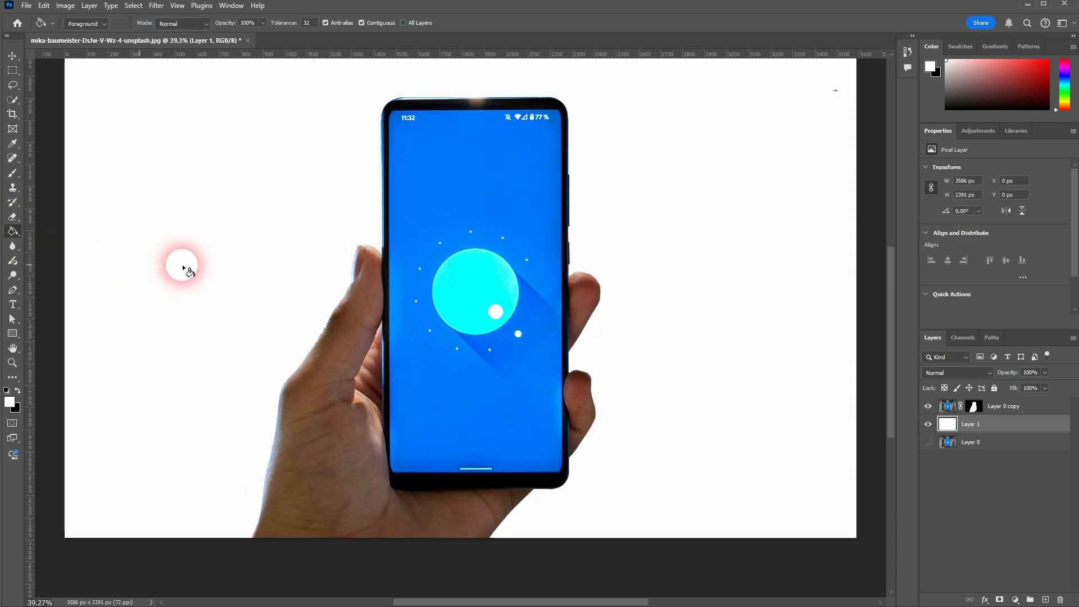
# Step: Check the cutout with the white layer hidden and shown, and paint black on Layer 0 copy's mask over the leftover speck near the image's upper-right corner
pyautogui.scroll(-3, 212, 270)
pyautogui.scroll(2, 235, 286)
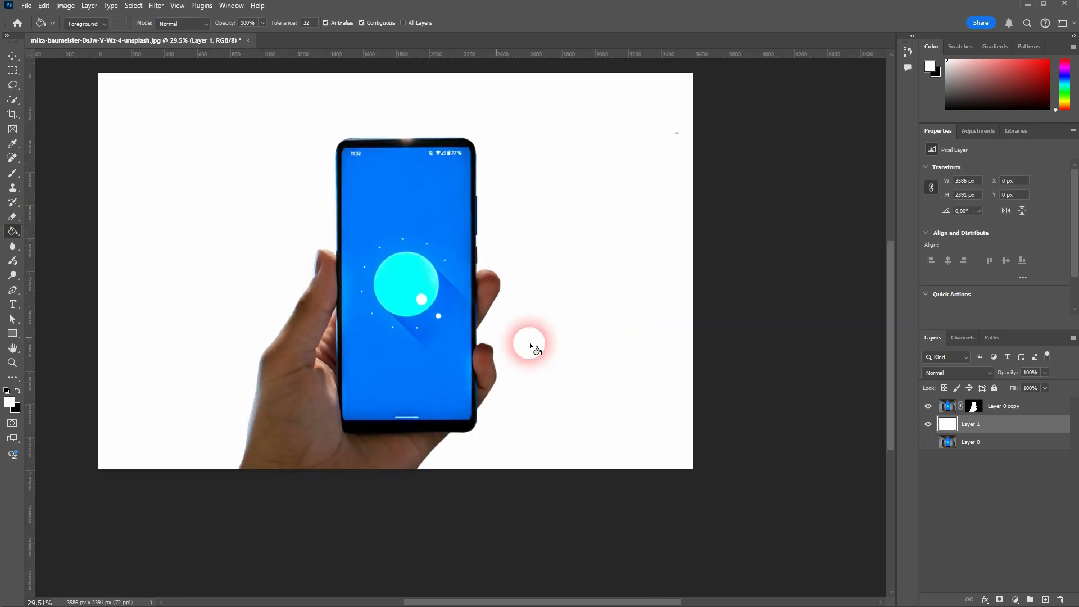
pyautogui.scroll(2, 610, 334)
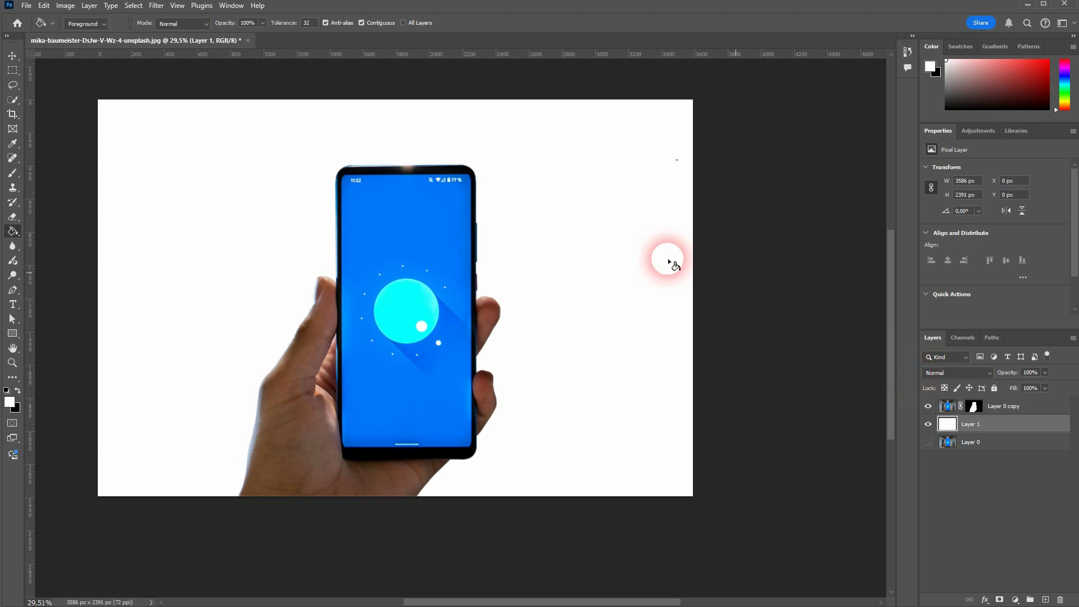
pyautogui.click(929, 424)
pyautogui.click(930, 425)
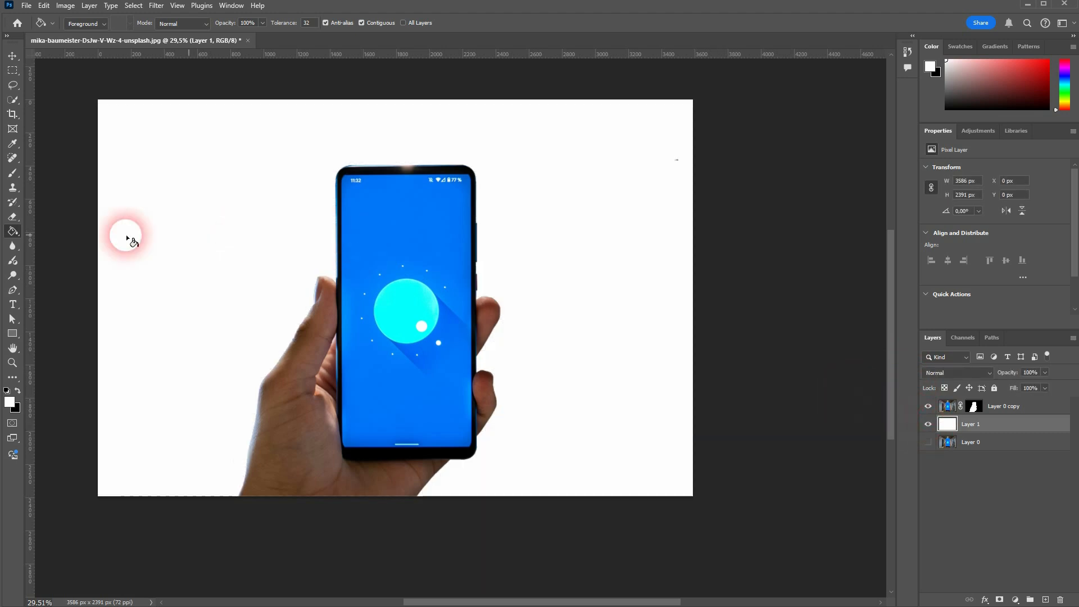
pyautogui.click(12, 174)
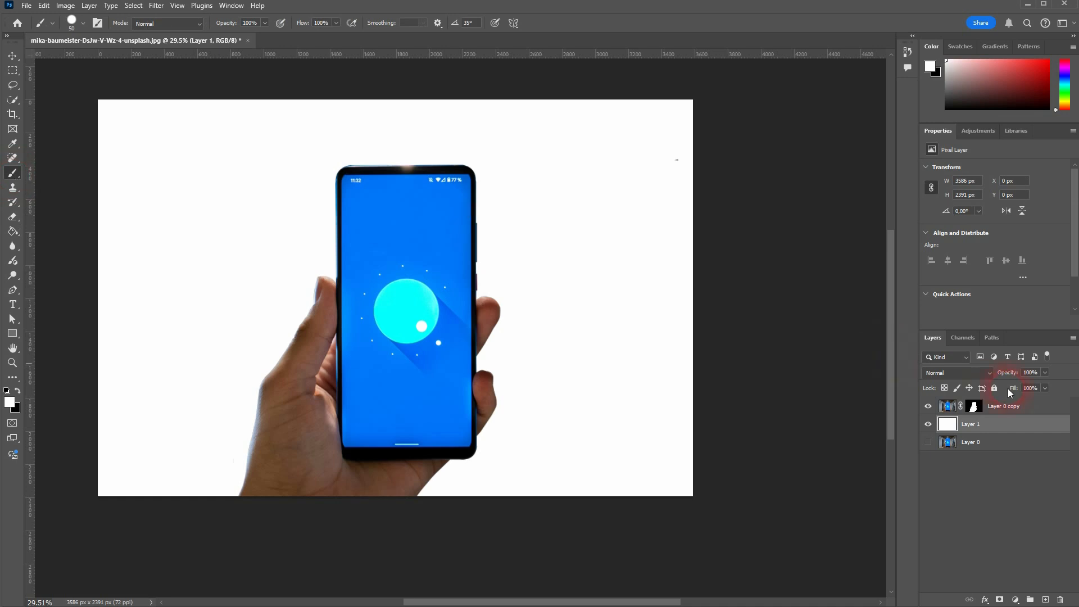
pyautogui.click(981, 415)
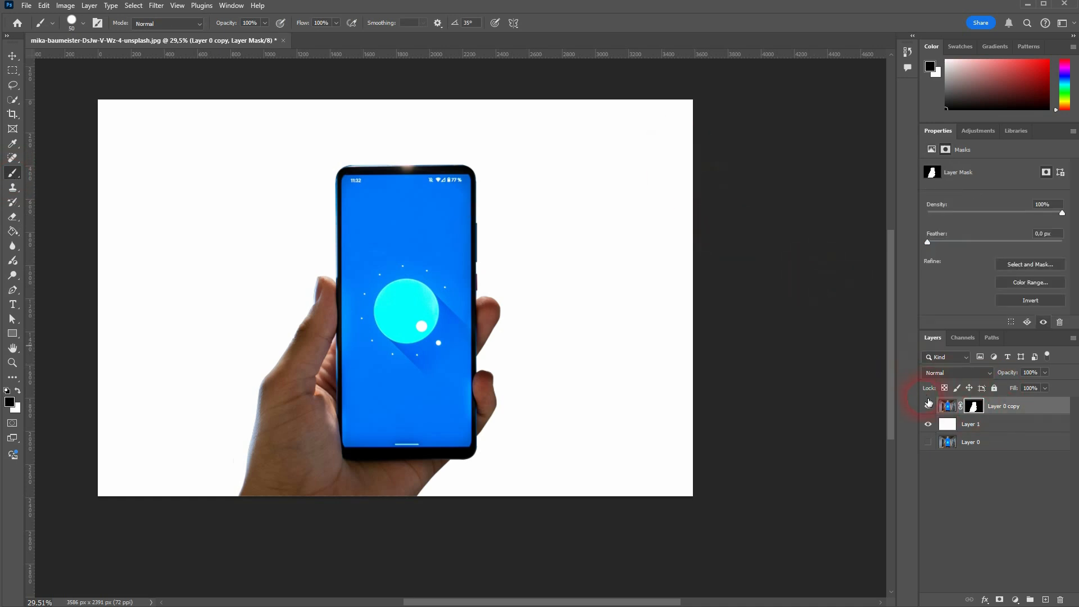
# Step: Compare the original photo with the cutout on white by switching between showing only Layer 0 and the other layers
pyautogui.keyDown('alt'); pyautogui.click(930, 444); pyautogui.keyUp('alt')
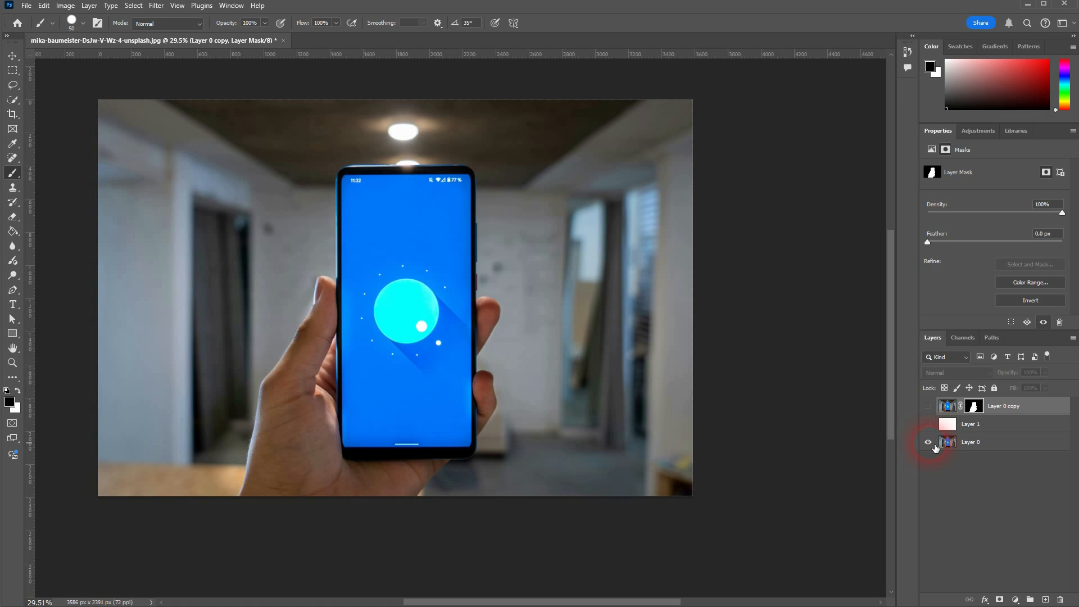
pyautogui.keyDown('alt'); pyautogui.click(931, 444); pyautogui.keyUp('alt')
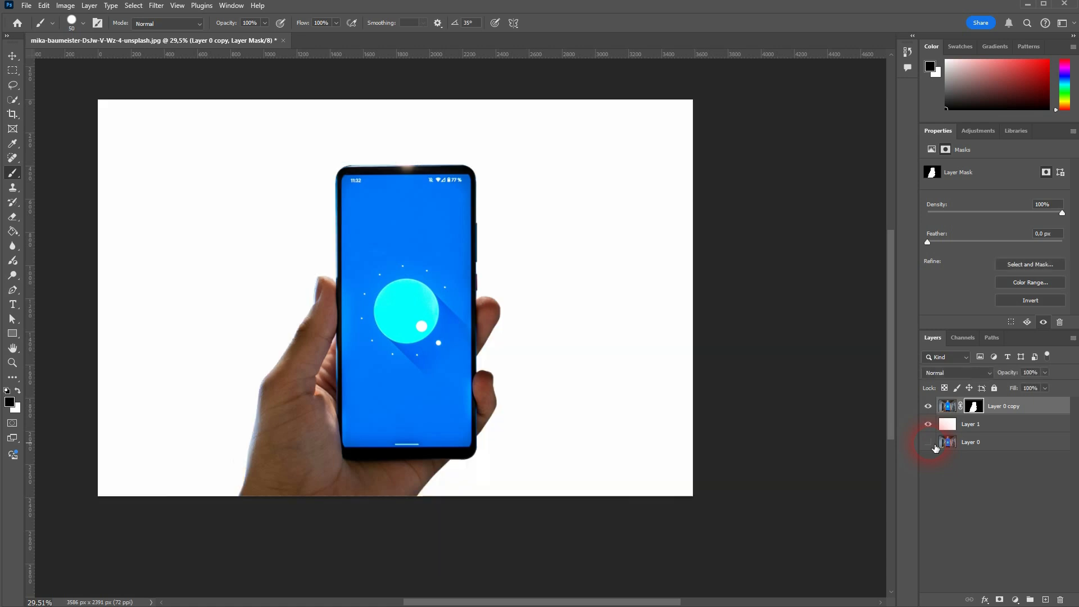
pyautogui.keyDown('alt'); pyautogui.click(935, 444); pyautogui.keyUp('alt')
pyautogui.keyDown('alt'); pyautogui.click(937, 445); pyautogui.keyUp('alt')
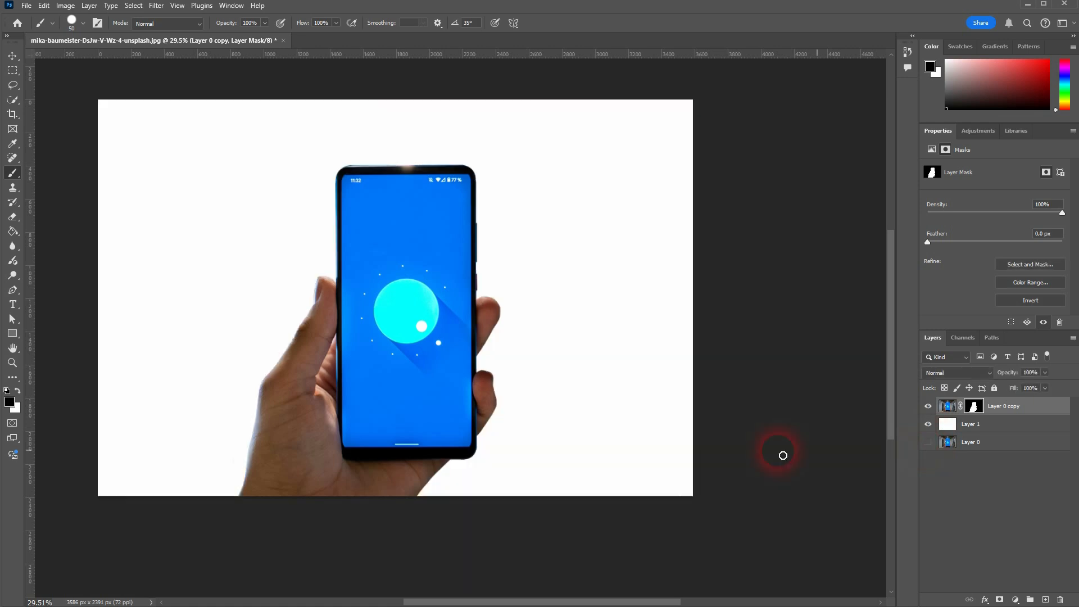